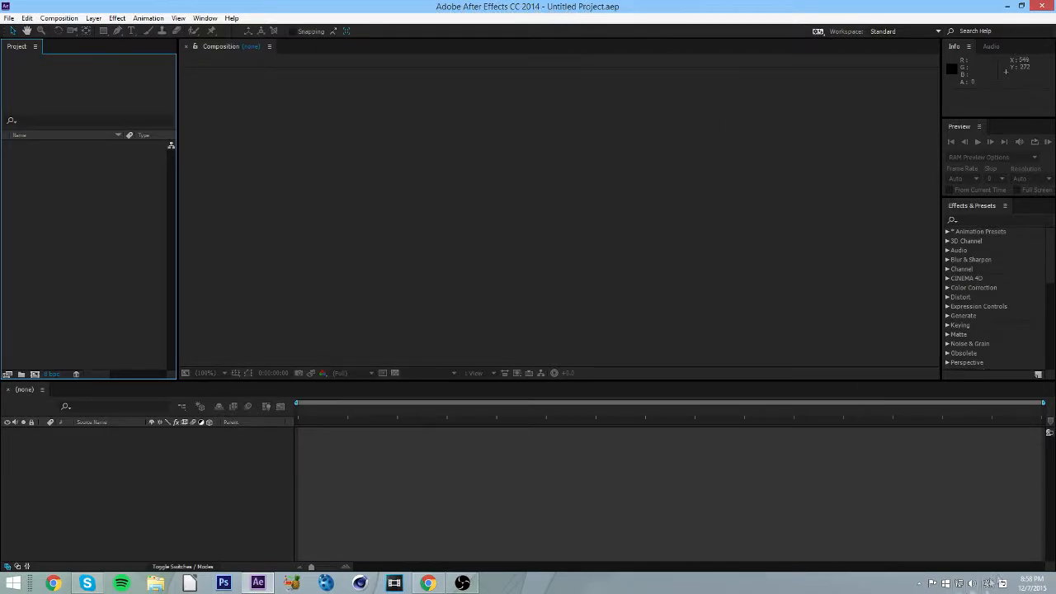
pyautogui.click(990, 582)
pyautogui.click(948, 474)
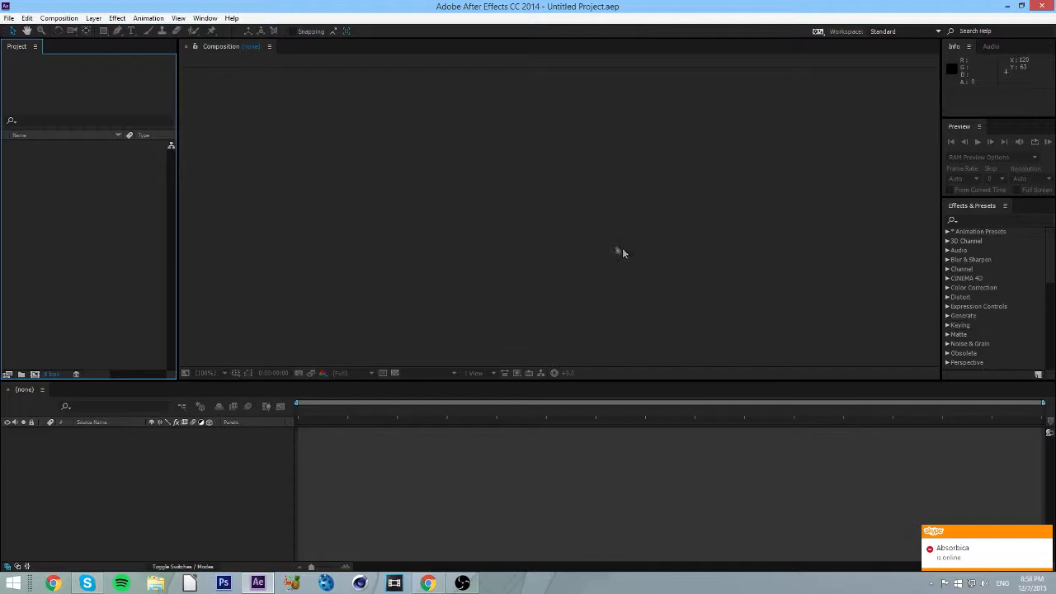
pyautogui.click(7, 19)
pyautogui.click(30, 20)
pyautogui.click(120, 20)
pyautogui.click(99, 17)
pyautogui.click(120, 18)
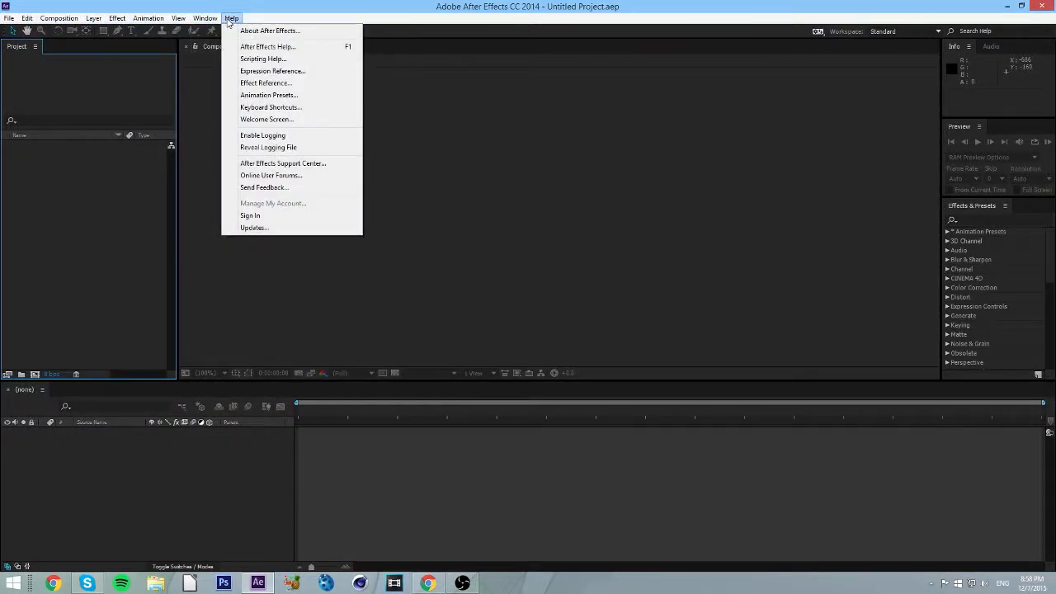
pyautogui.moveTo(85, 26)
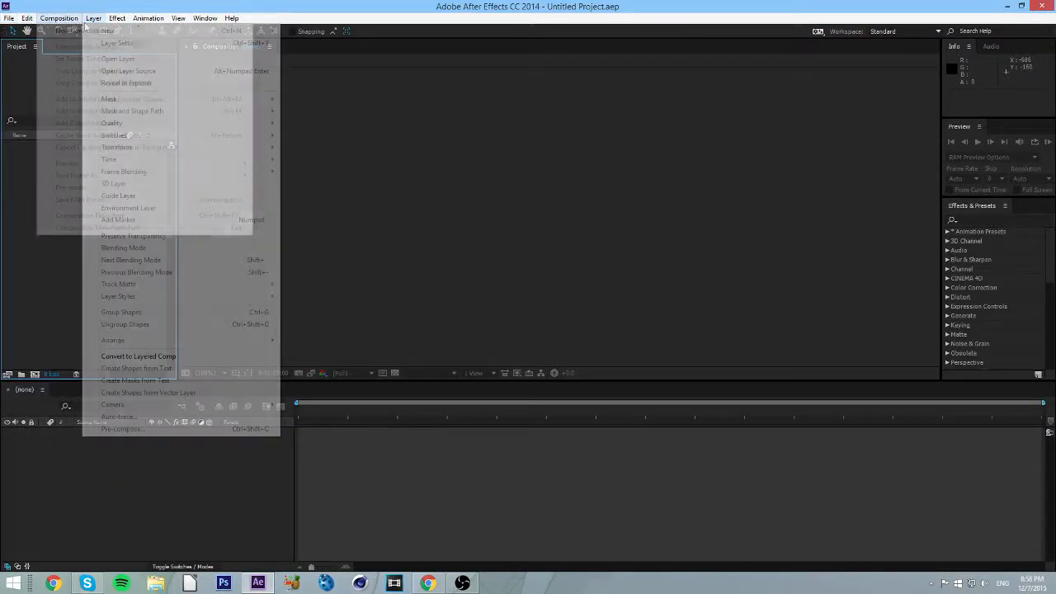
pyautogui.click(388, 65)
pyautogui.click(117, 18)
pyautogui.click(264, 19)
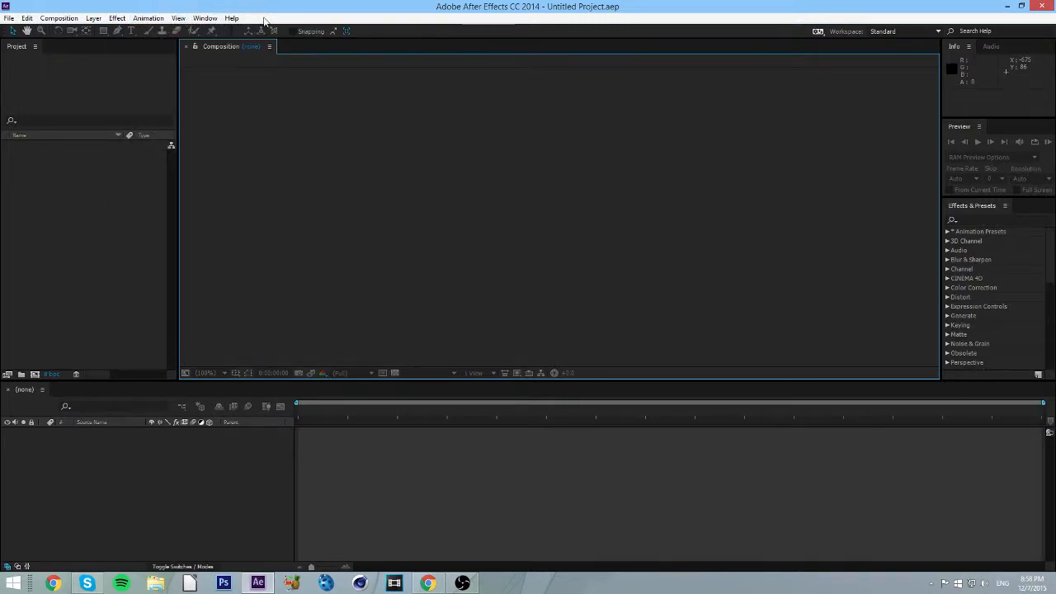
pyautogui.click(118, 94)
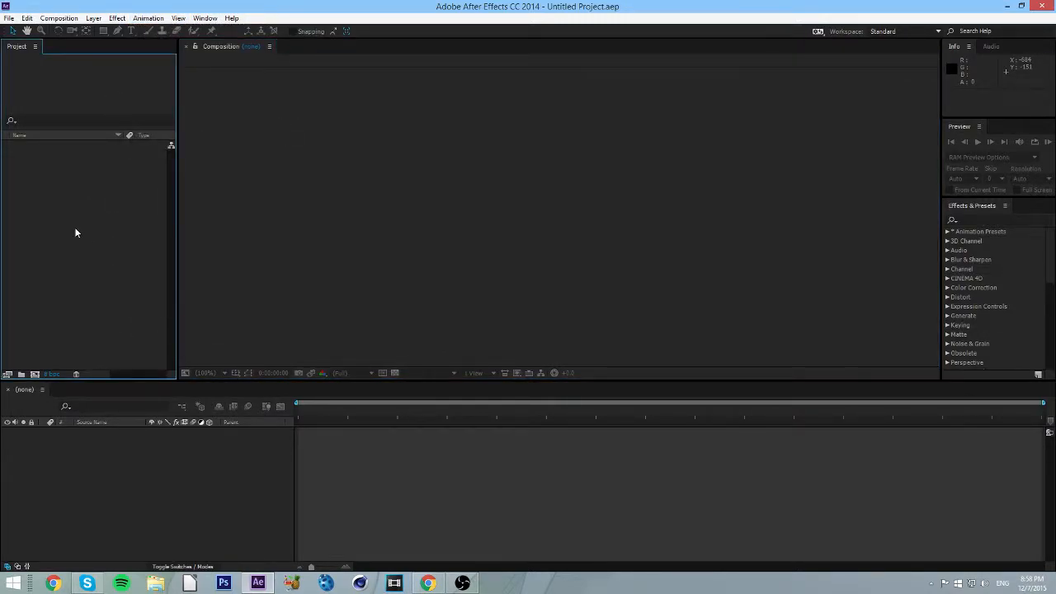
pyautogui.click(486, 232)
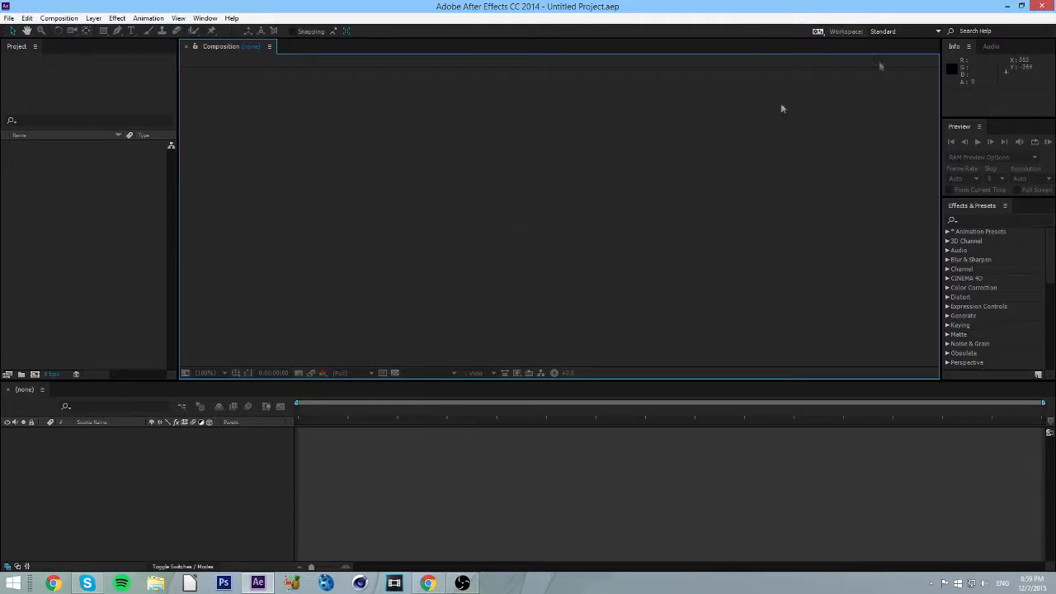
# Switch the workspace to Animation and return it to Standard.
pyautogui.click(926, 33)
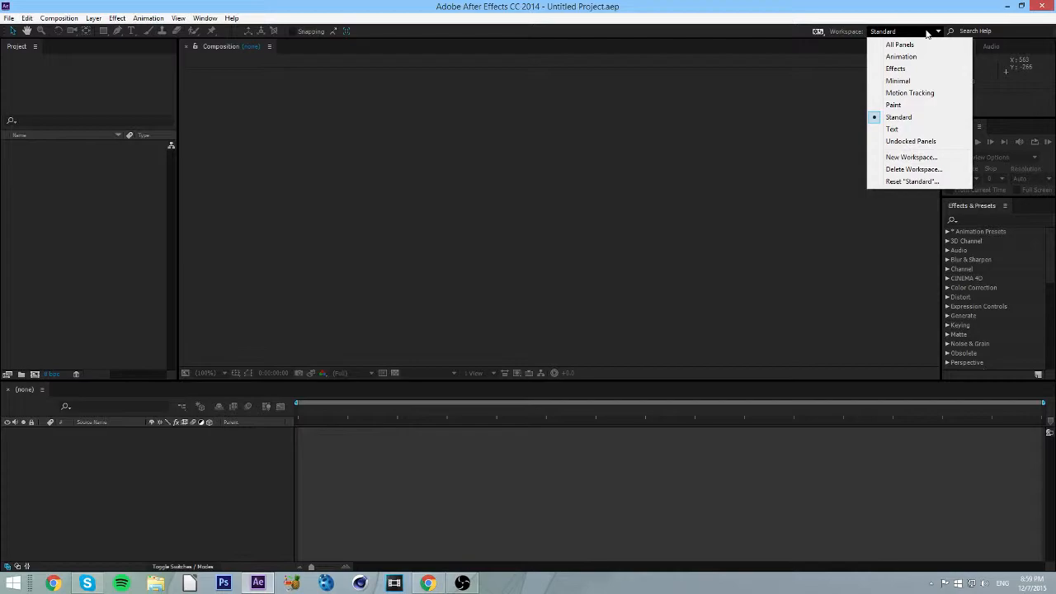
pyautogui.click(926, 33)
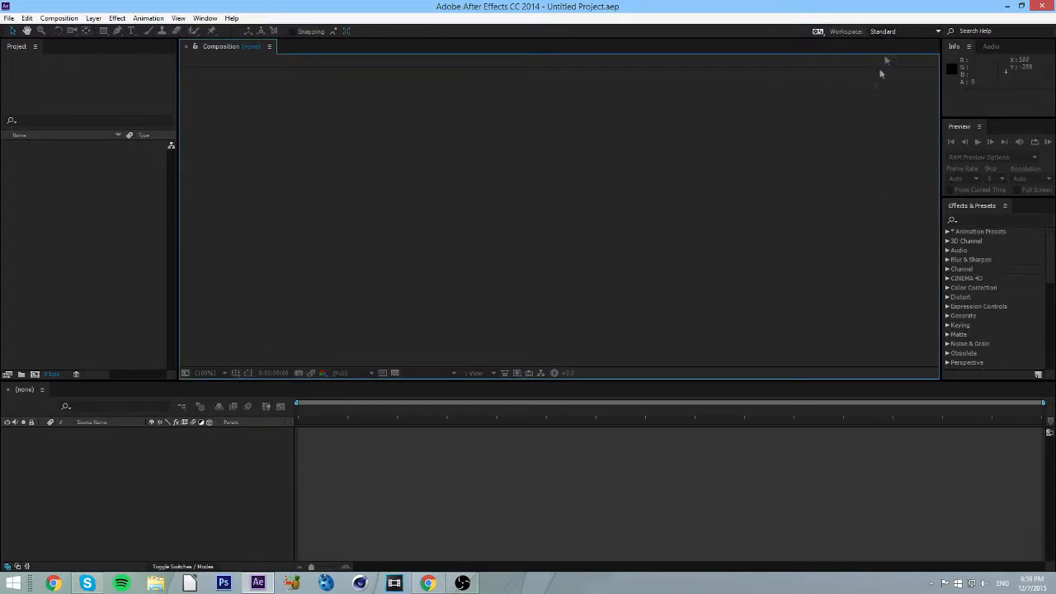
pyautogui.click(920, 32)
pyautogui.click(922, 56)
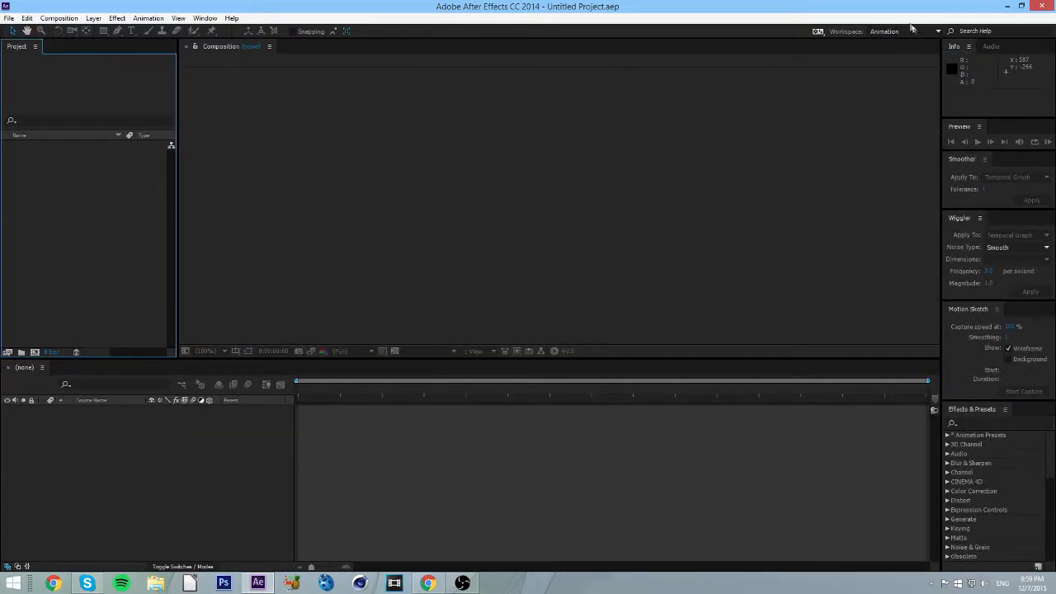
pyautogui.click(910, 31)
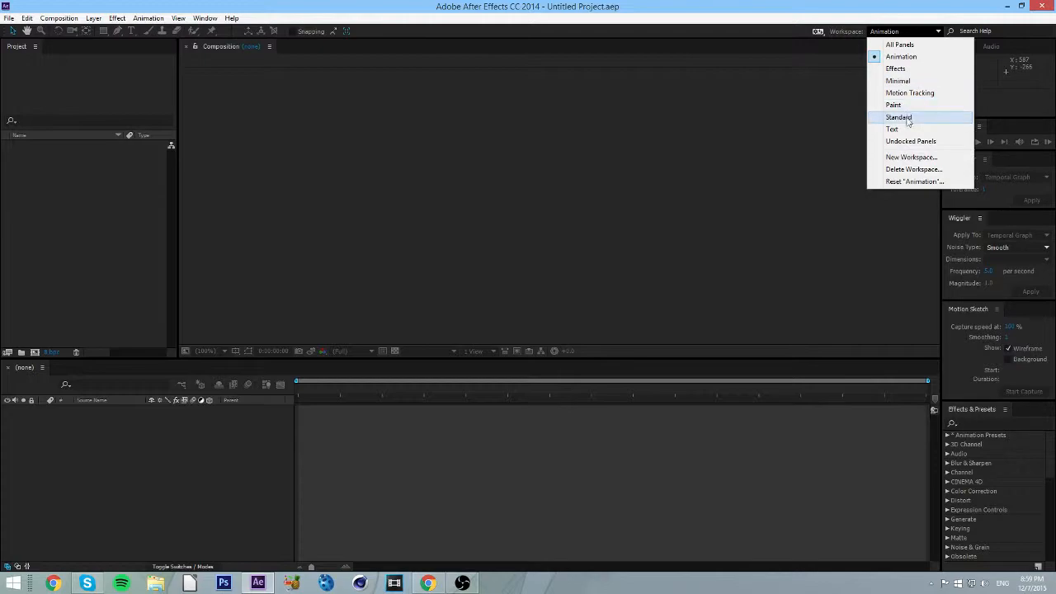
pyautogui.click(900, 116)
# Reset the Standard workspace to its original layout.
pyautogui.click(889, 31)
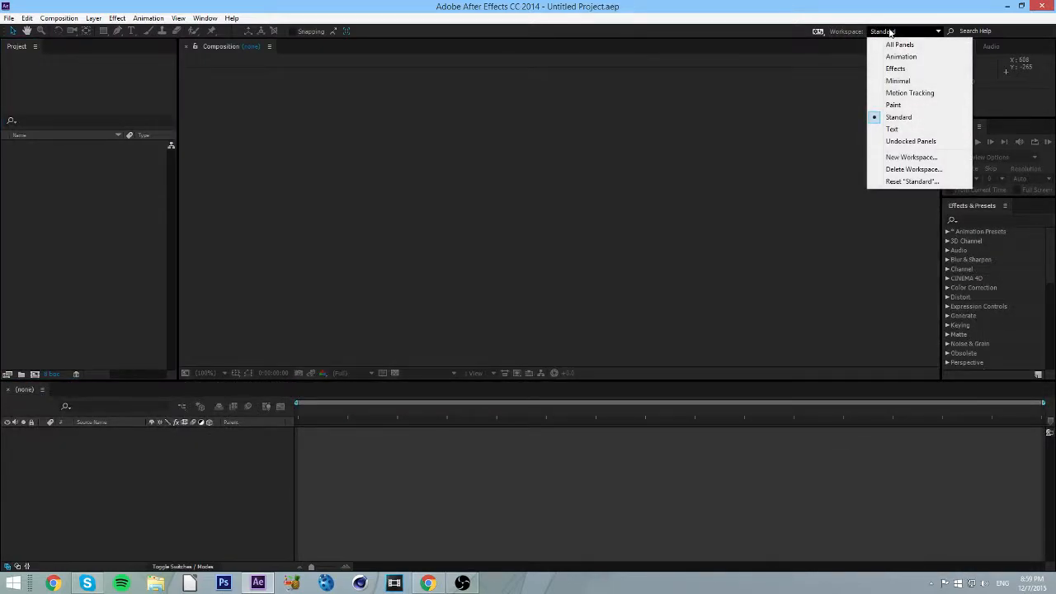
pyautogui.click(914, 180)
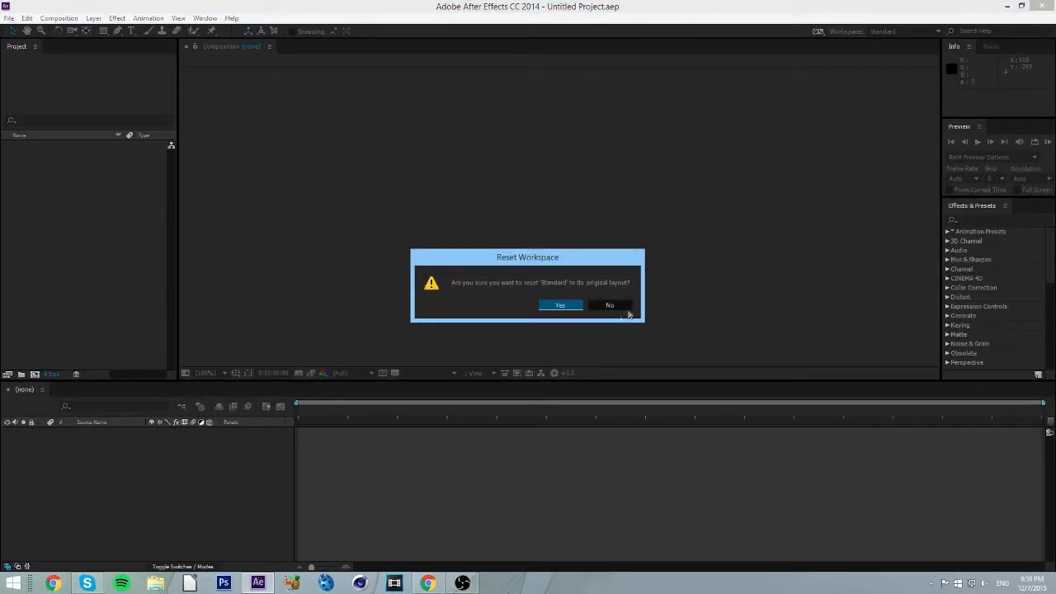
pyautogui.click(569, 305)
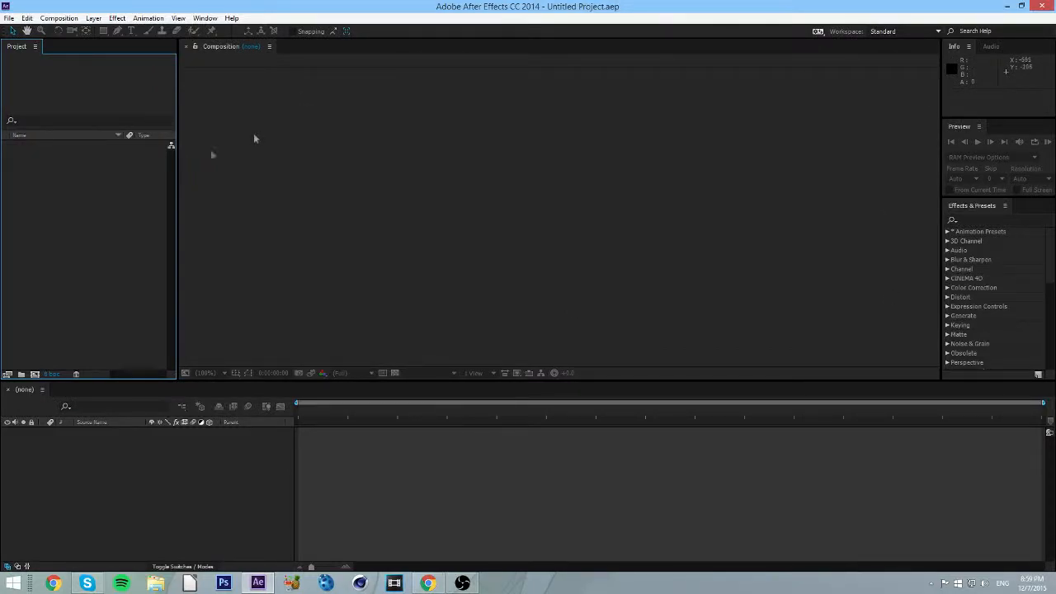
# Dock the Composition panel directly above the timeline, and restore the original Standard layout.
pyautogui.moveTo(210, 46); pyautogui.dragTo(175, 395)
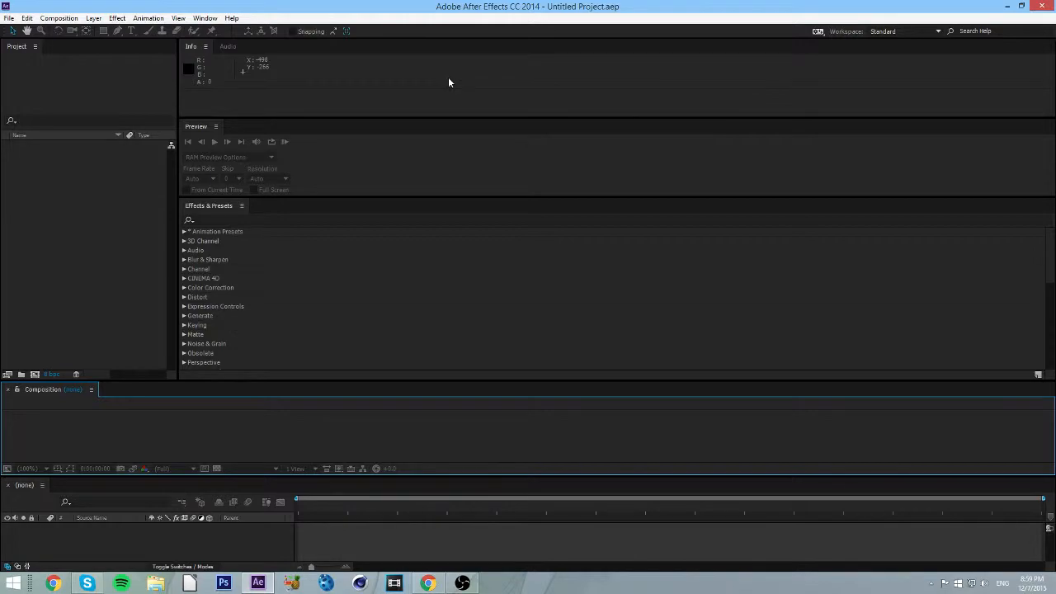
pyautogui.click(907, 31)
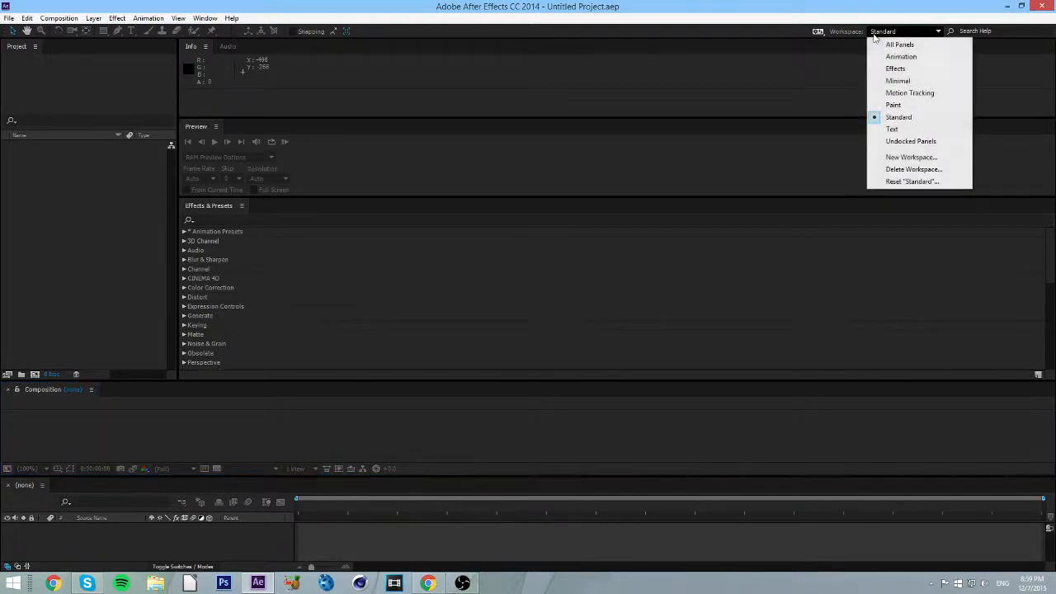
pyautogui.click(887, 183)
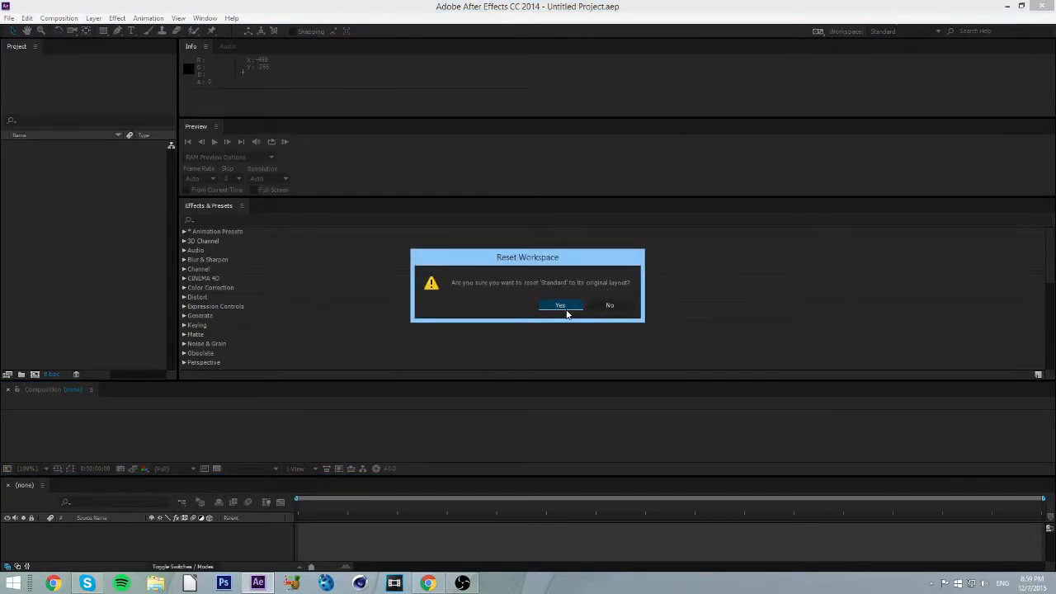
pyautogui.click(561, 305)
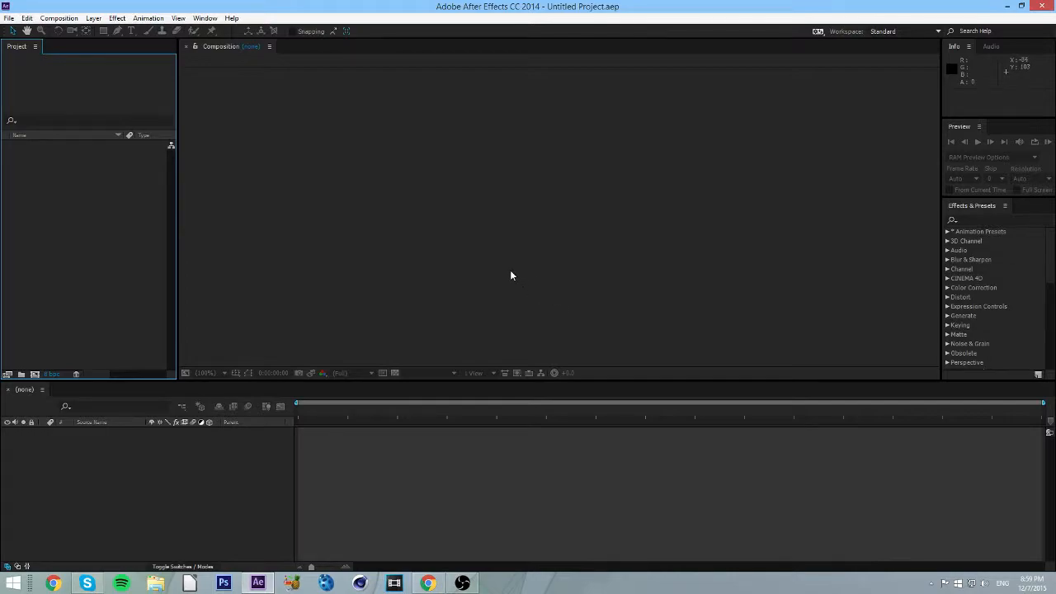
# Activate the Hand tool and switch back to the Selection tool.
pyautogui.click(29, 32)
pyautogui.click(12, 32)
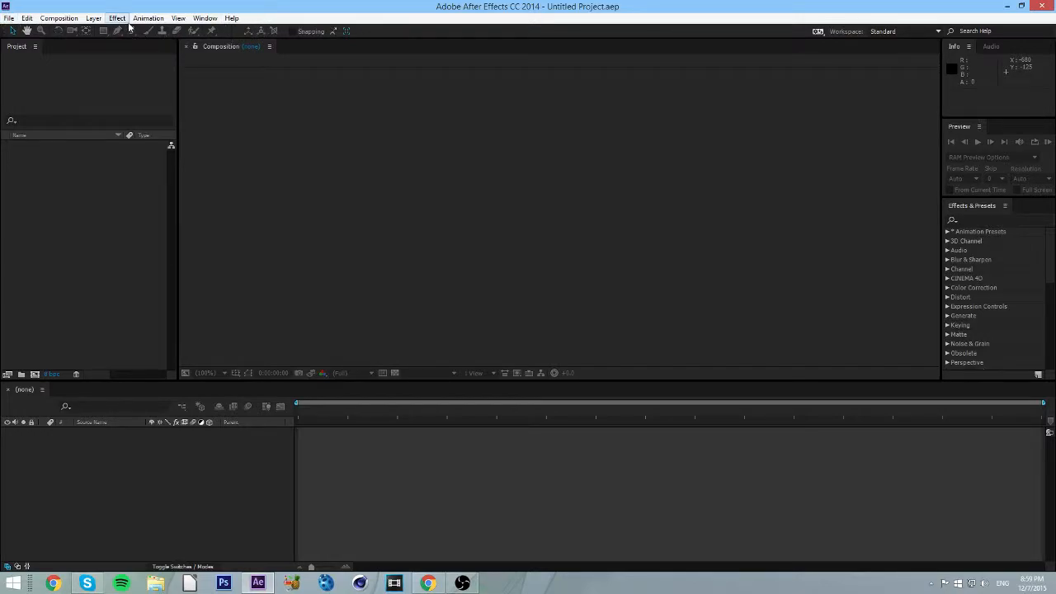
pyautogui.click(26, 30)
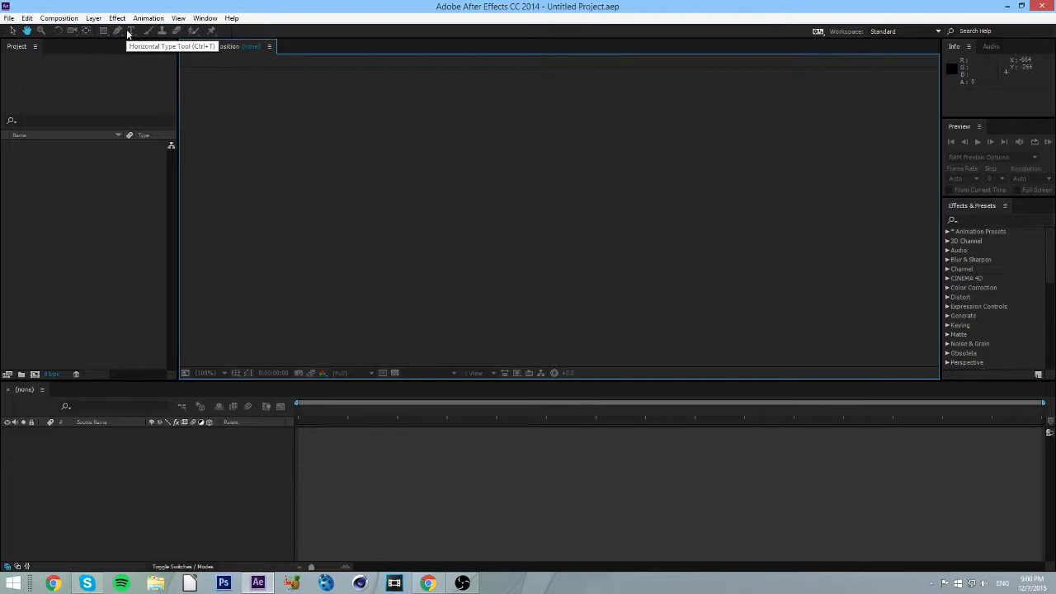
pyautogui.click(121, 239)
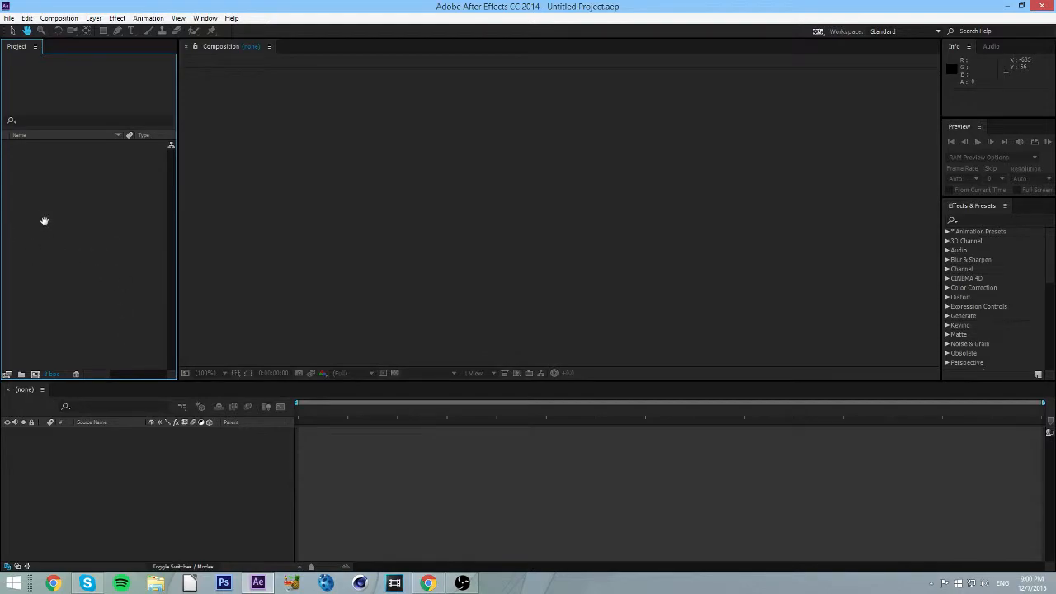
pyautogui.click(12, 30)
pyautogui.click(198, 494)
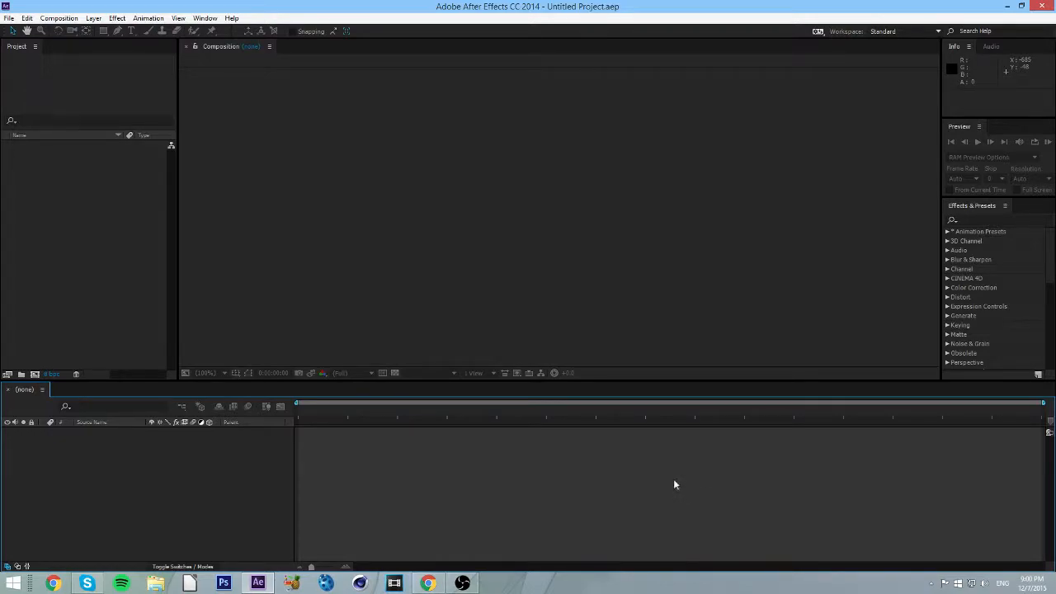
pyautogui.click(475, 298)
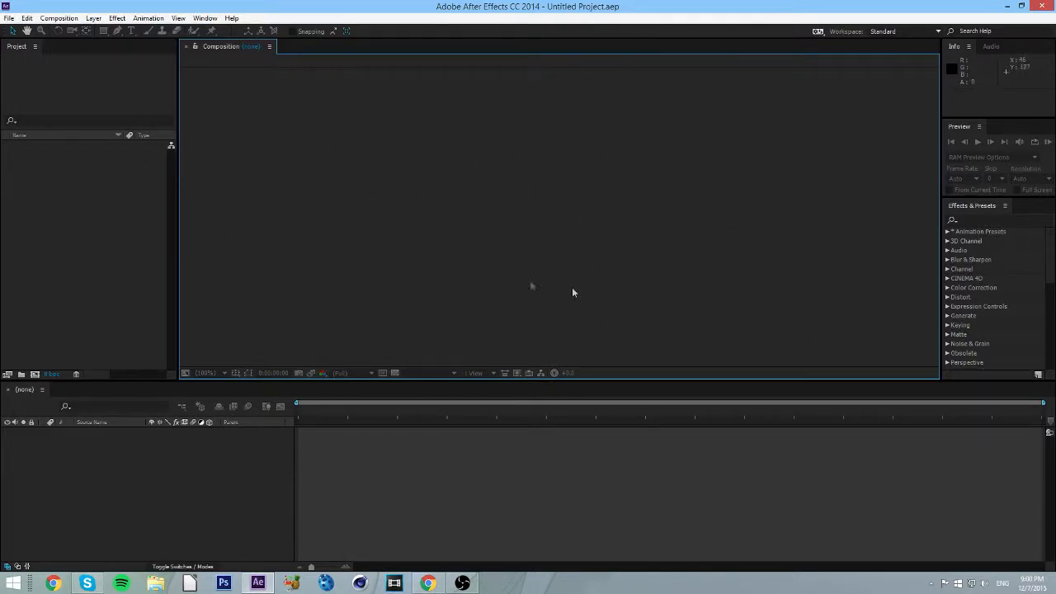
pyautogui.click(977, 93)
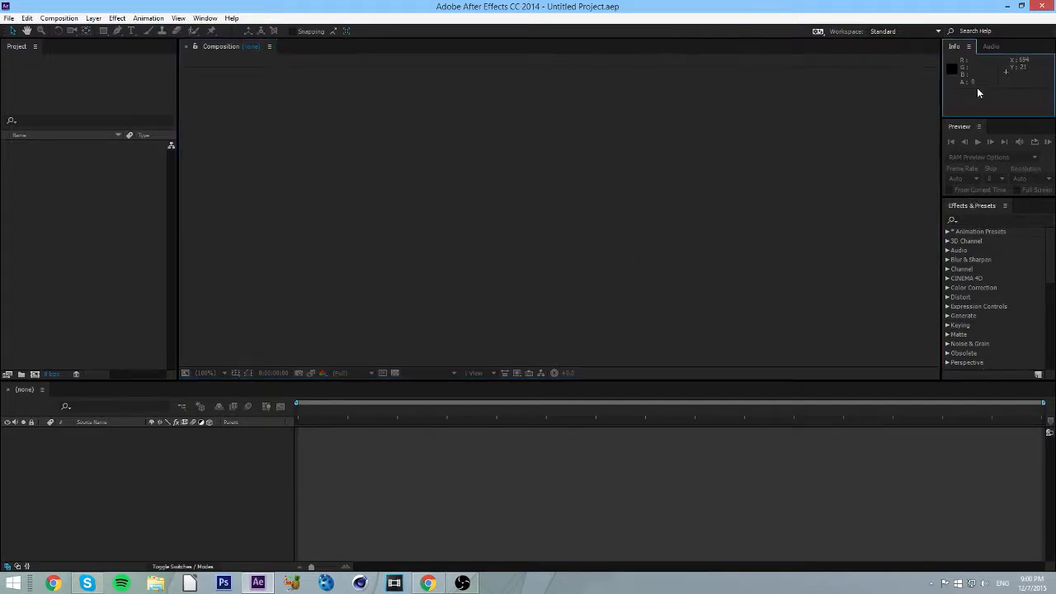
pyautogui.click(991, 47)
pyautogui.click(992, 143)
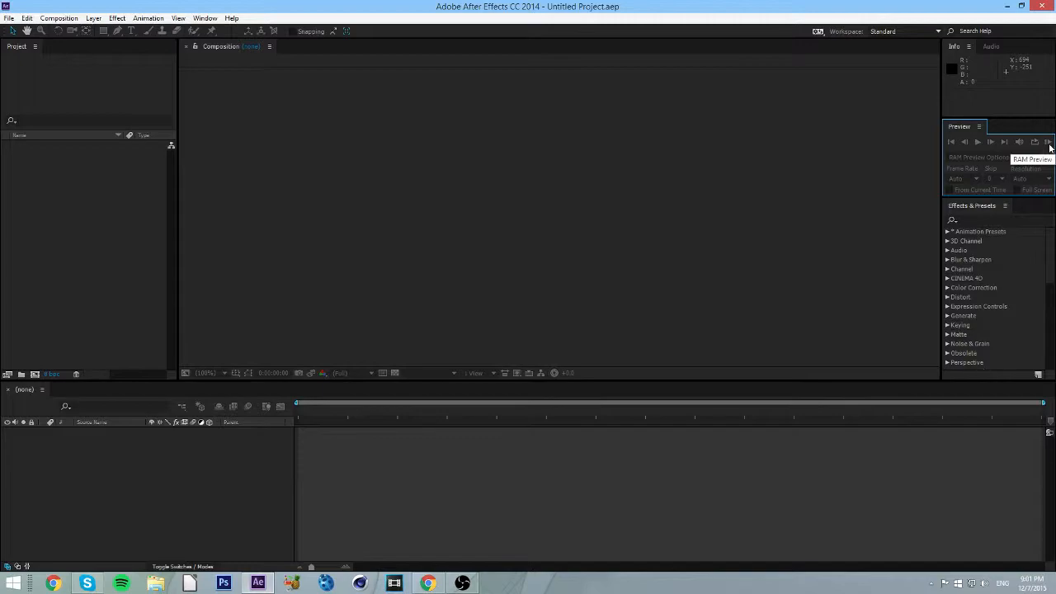
# Examine the User Presets folder within Animation Presets, and collapse the preset folders again.
pyautogui.click(967, 218)
pyautogui.click(949, 233)
pyautogui.click(949, 234)
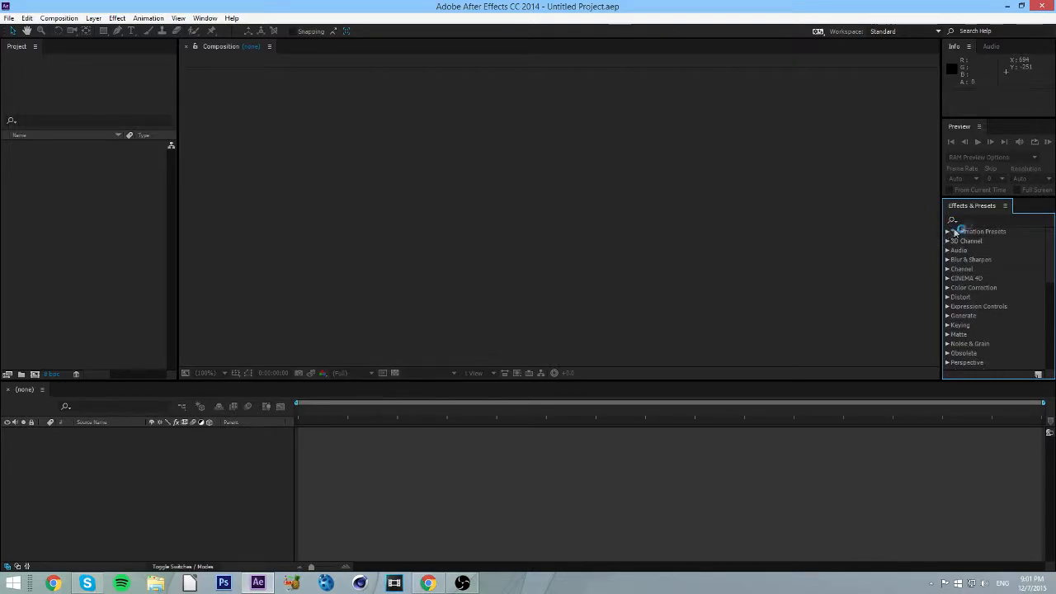
pyautogui.click(948, 234)
pyautogui.click(956, 250)
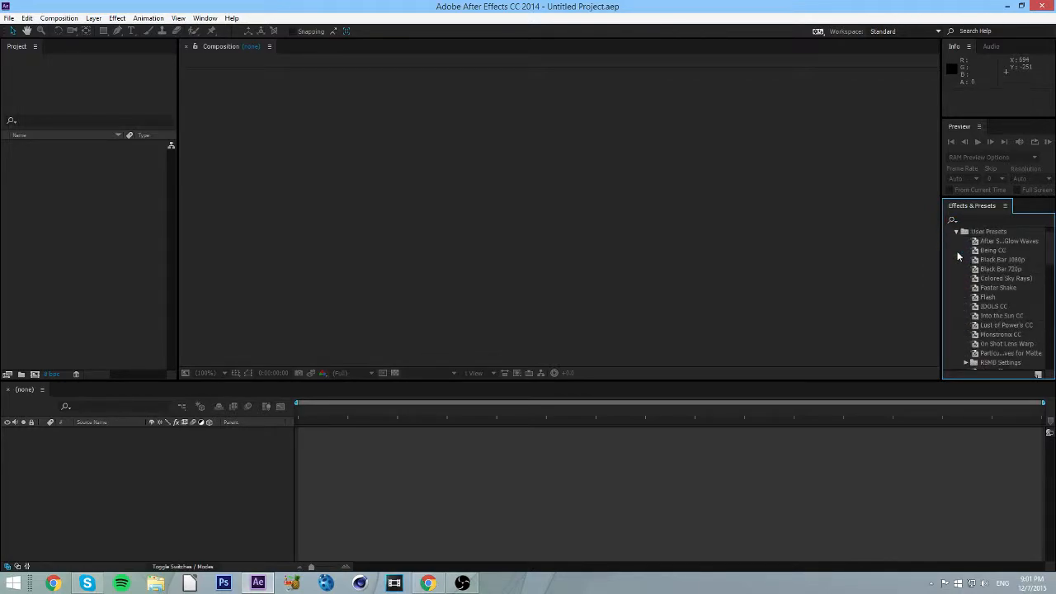
pyautogui.click(956, 233)
pyautogui.scroll(1, 952, 233)
pyautogui.click(949, 232)
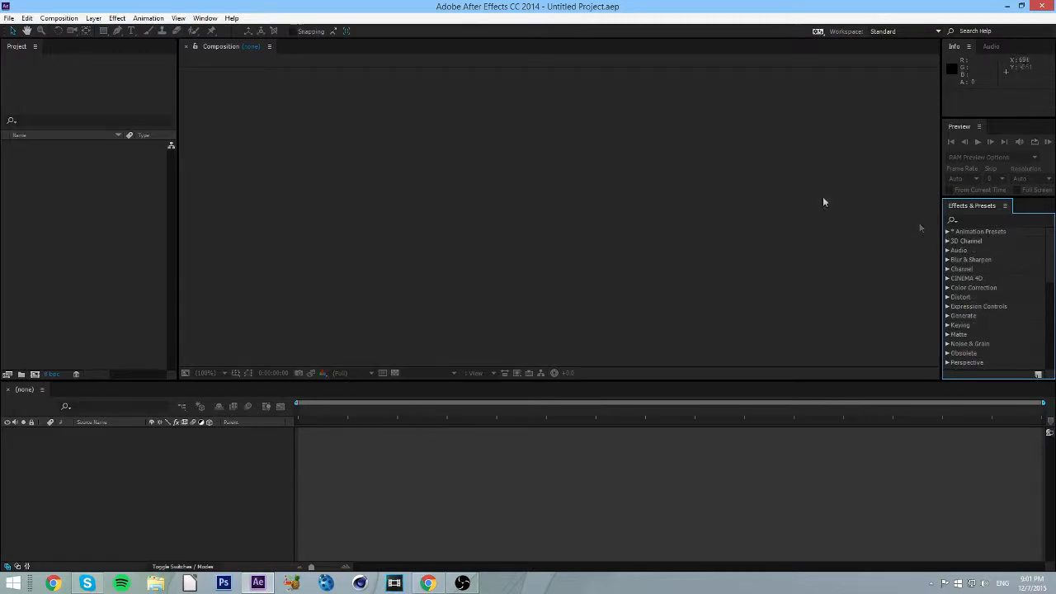
# Look through the available effect categories and compare them with the Effects & Presets list.
pyautogui.click(122, 14)
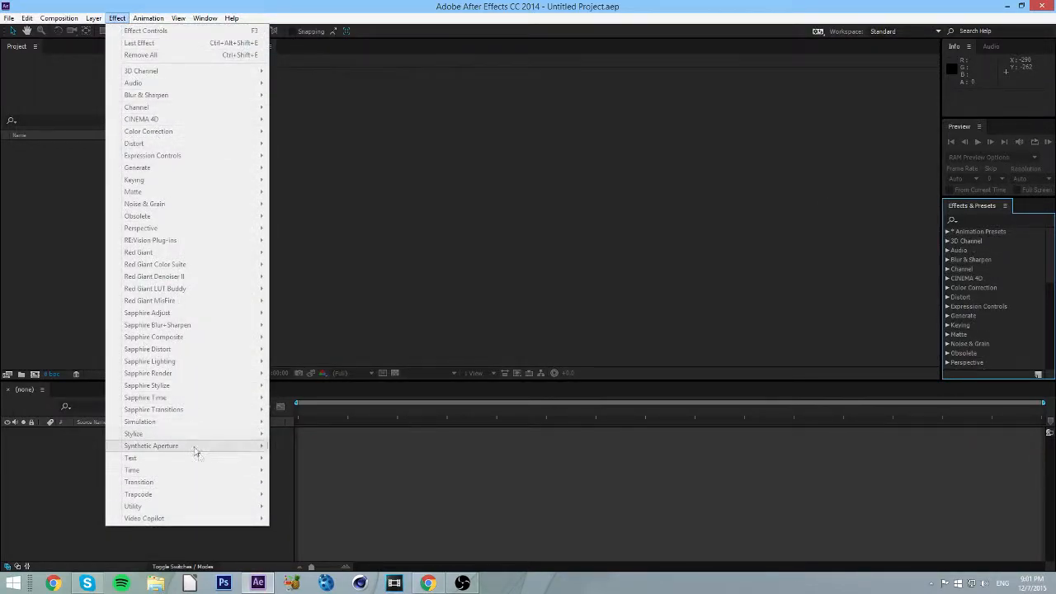
pyautogui.click(495, 305)
pyautogui.scroll(-5, 1019, 250)
pyautogui.scroll(-3, 1012, 271)
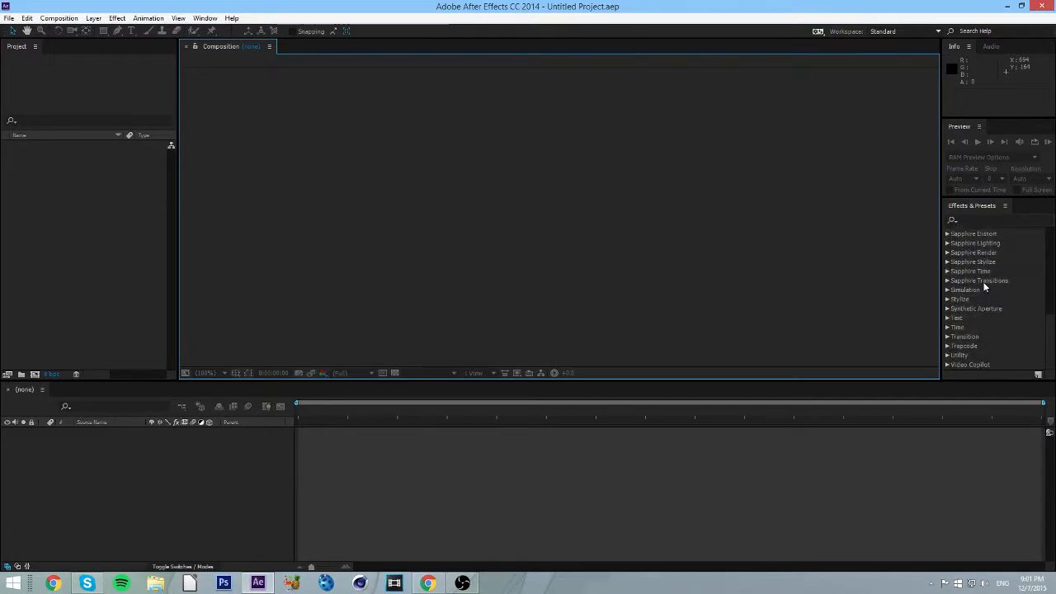
pyautogui.scroll(8, 997, 330)
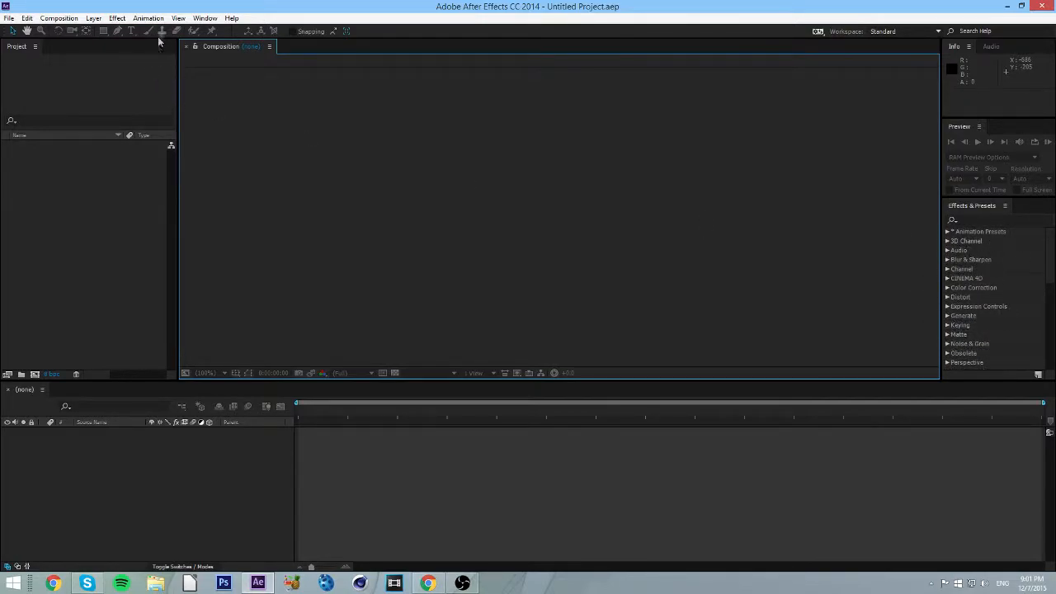
pyautogui.click(117, 18)
pyautogui.click(685, 322)
pyautogui.click(588, 481)
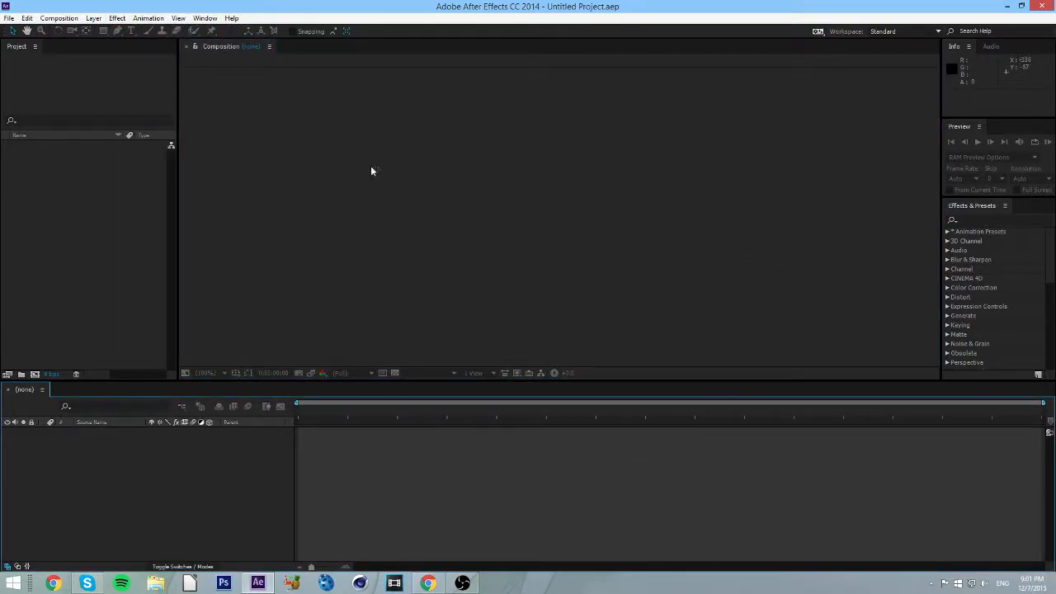
# Import the clip "Milki - 5on Iron Sight.m4v" as footage from the Clips folder inside #GBRC.
pyautogui.click(38, 353)
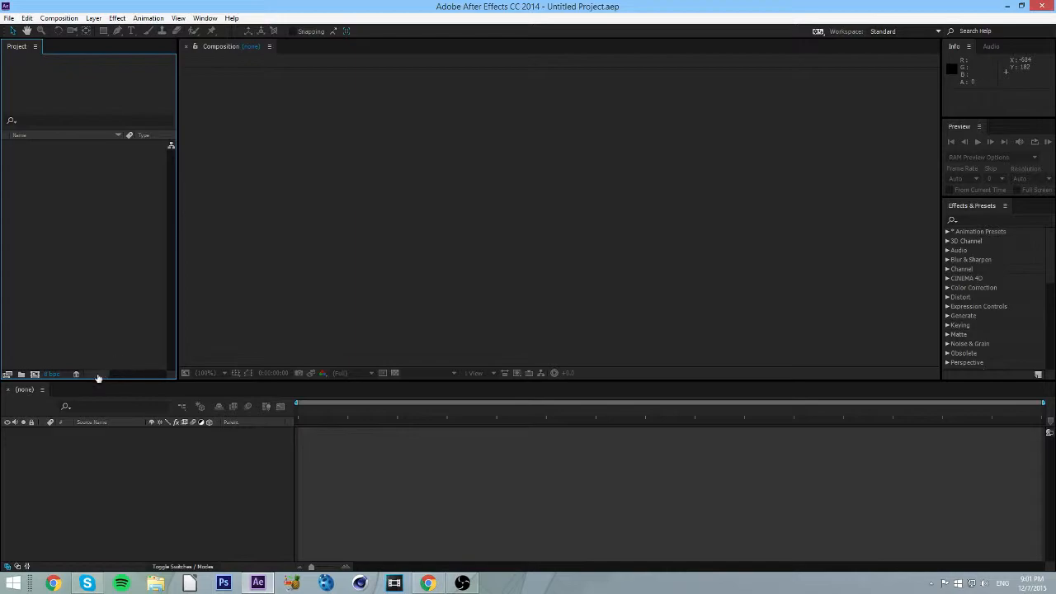
pyautogui.click(326, 172)
pyautogui.click(54, 185)
pyautogui.doubleClick(98, 221)
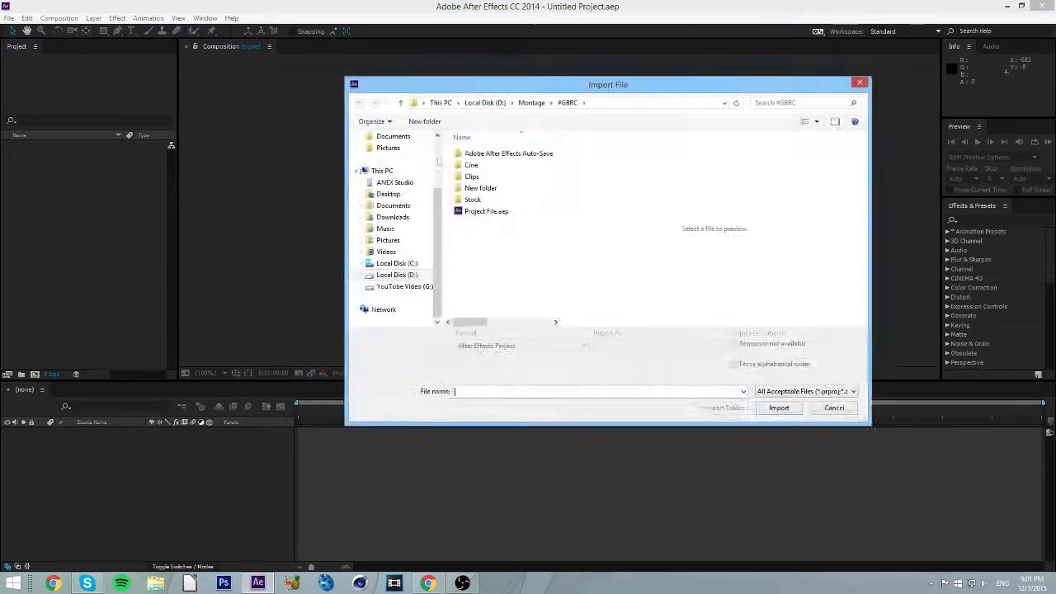
pyautogui.doubleClick(484, 175)
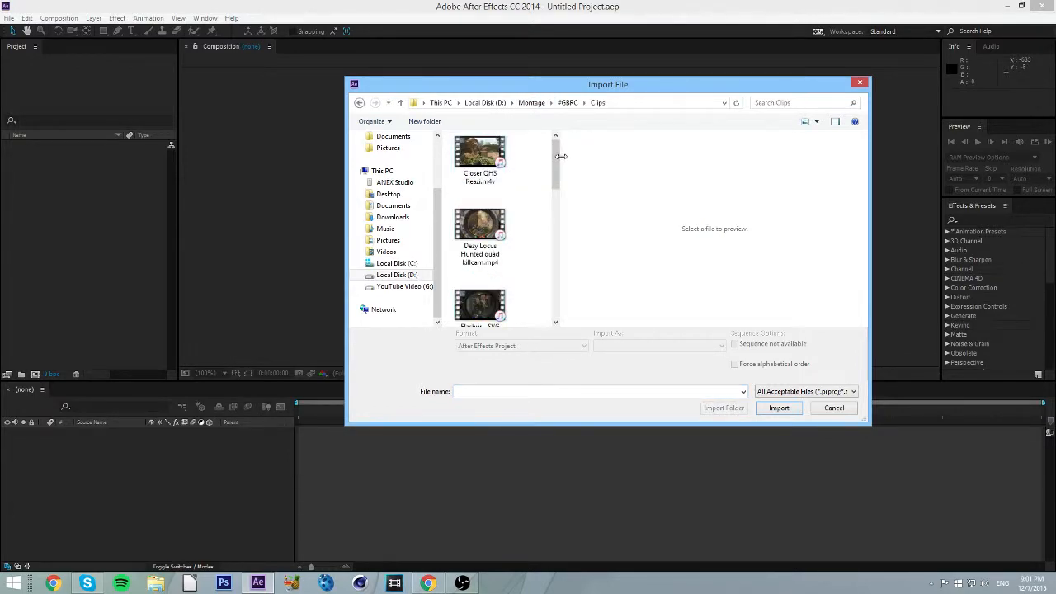
pyautogui.moveTo(559, 161); pyautogui.dragTo(537, 214)
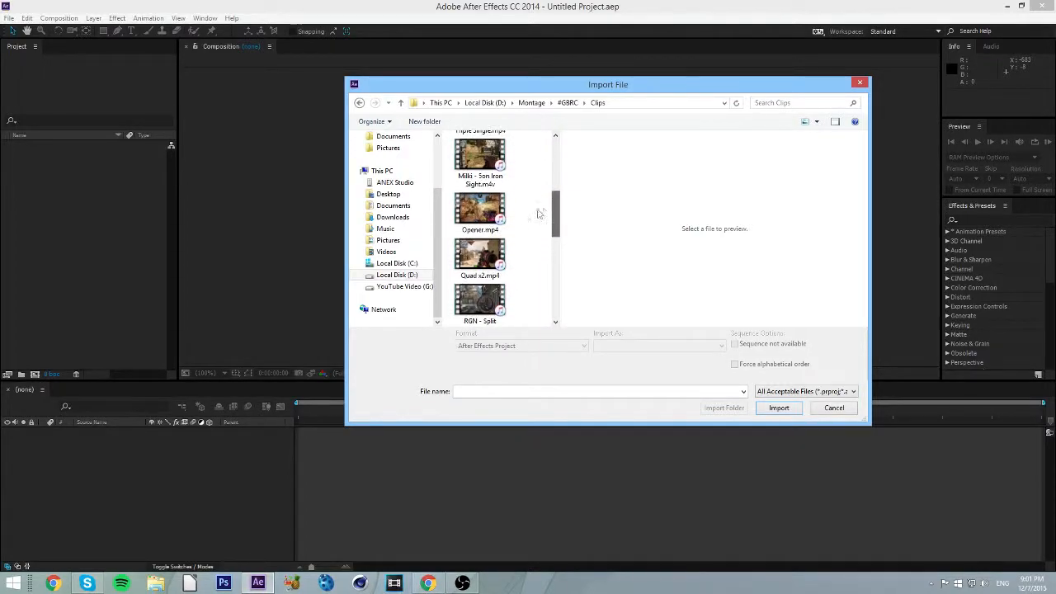
pyautogui.click(479, 211)
pyautogui.scroll(5, 487, 235)
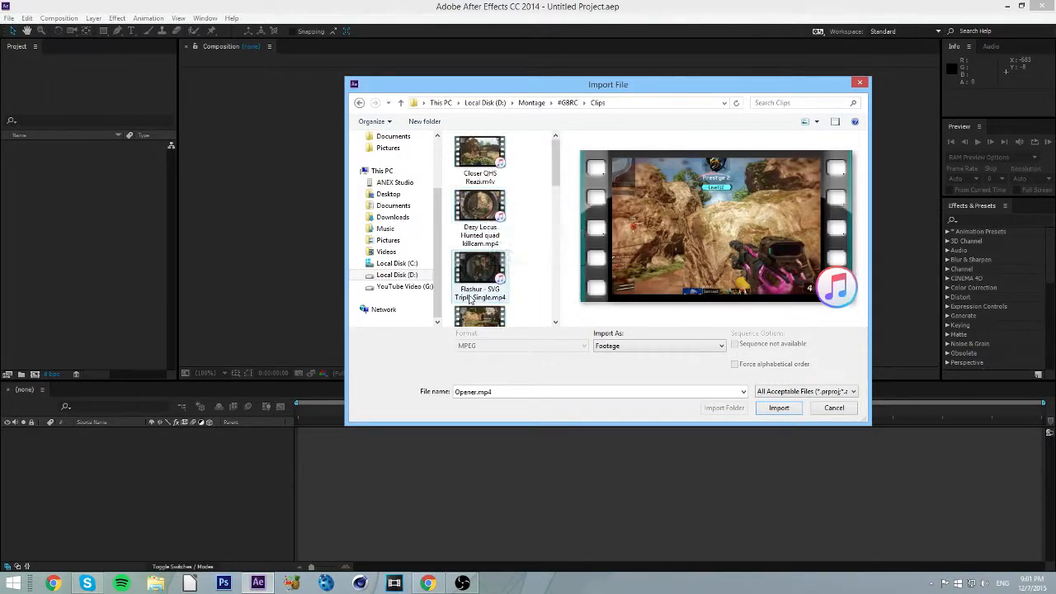
pyautogui.scroll(-2, 474, 280)
pyautogui.click(487, 254)
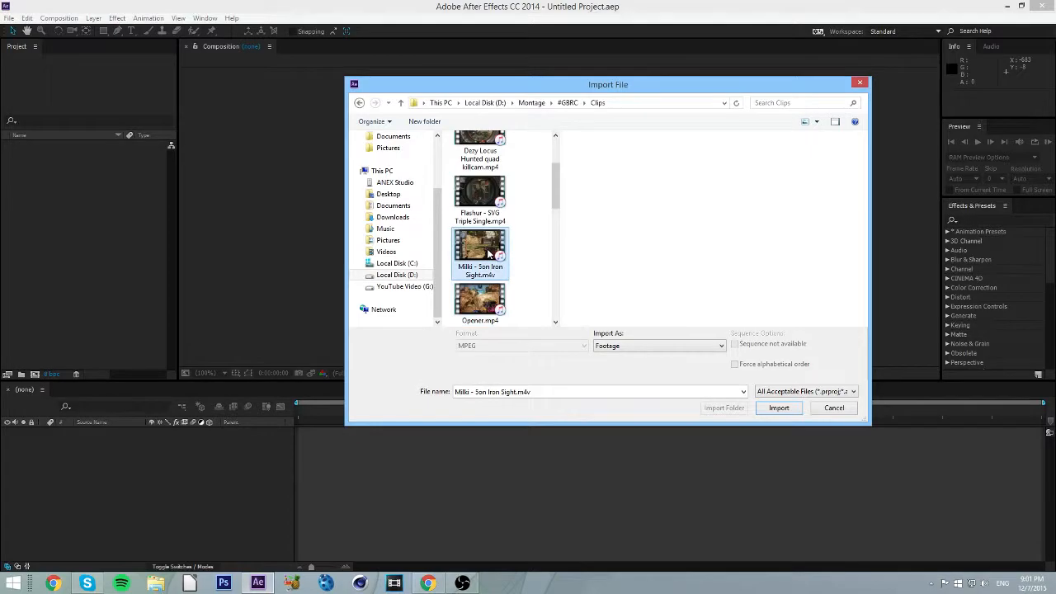
pyautogui.click(759, 406)
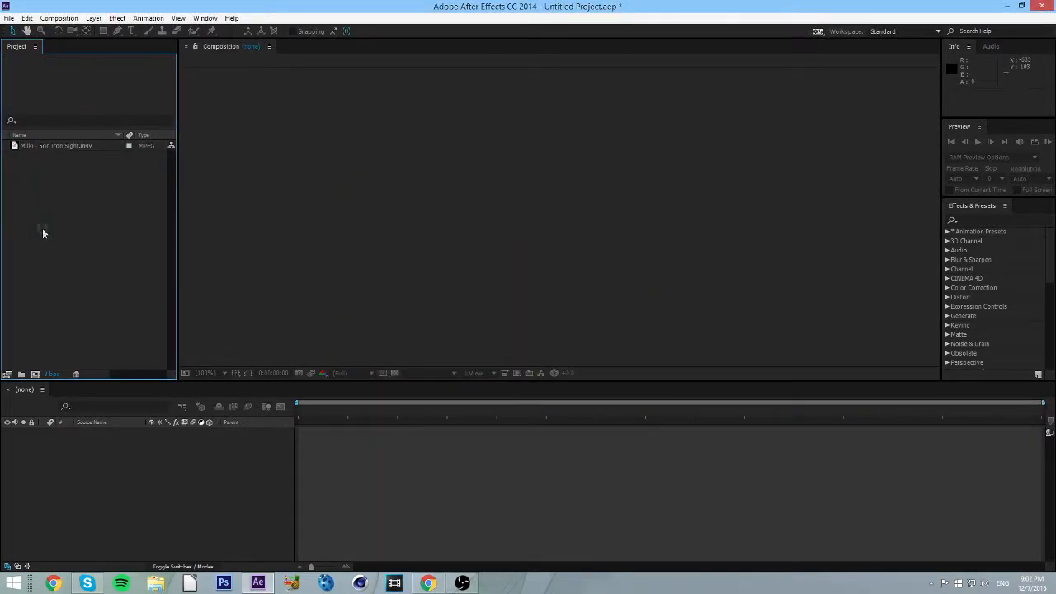
# Import the song "Madeon - Beings (Cormak Remix).mp3" from the Stock folder inside #GBRC.
pyautogui.doubleClick(43, 233)
pyautogui.click(522, 103)
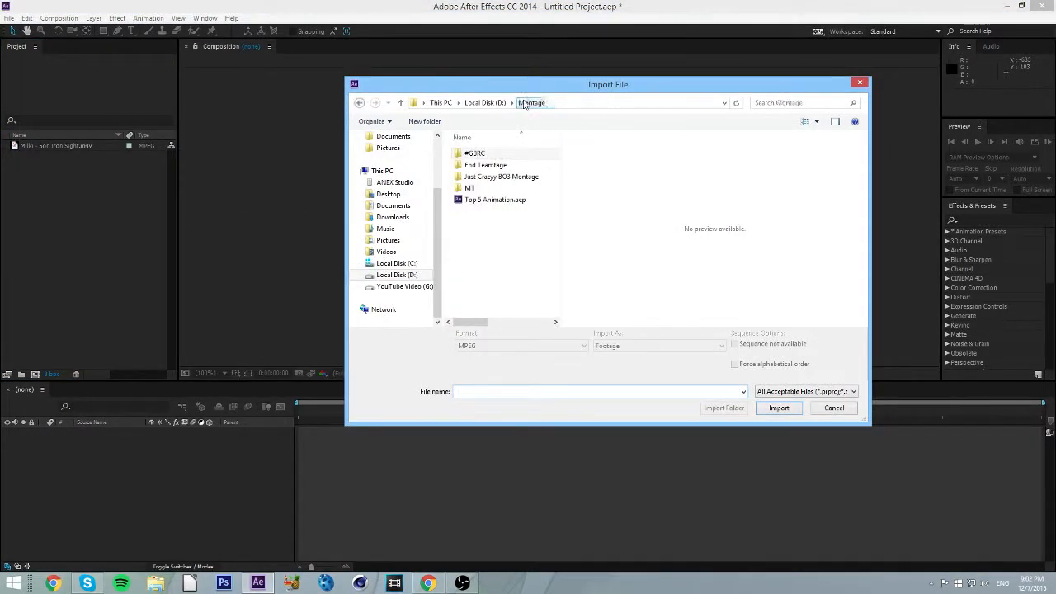
pyautogui.doubleClick(475, 153)
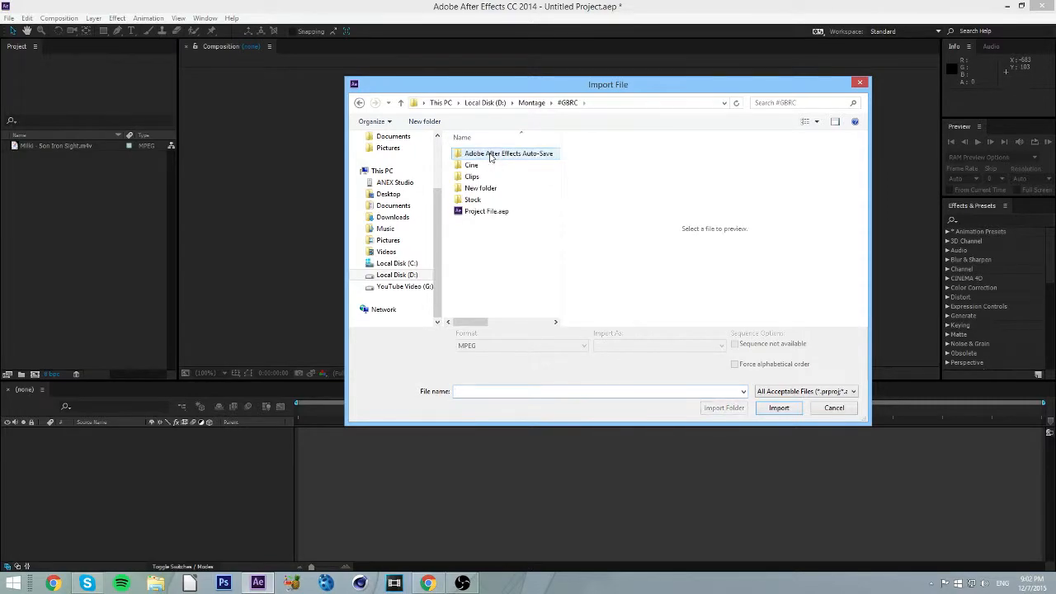
pyautogui.doubleClick(472, 201)
pyautogui.doubleClick(481, 189)
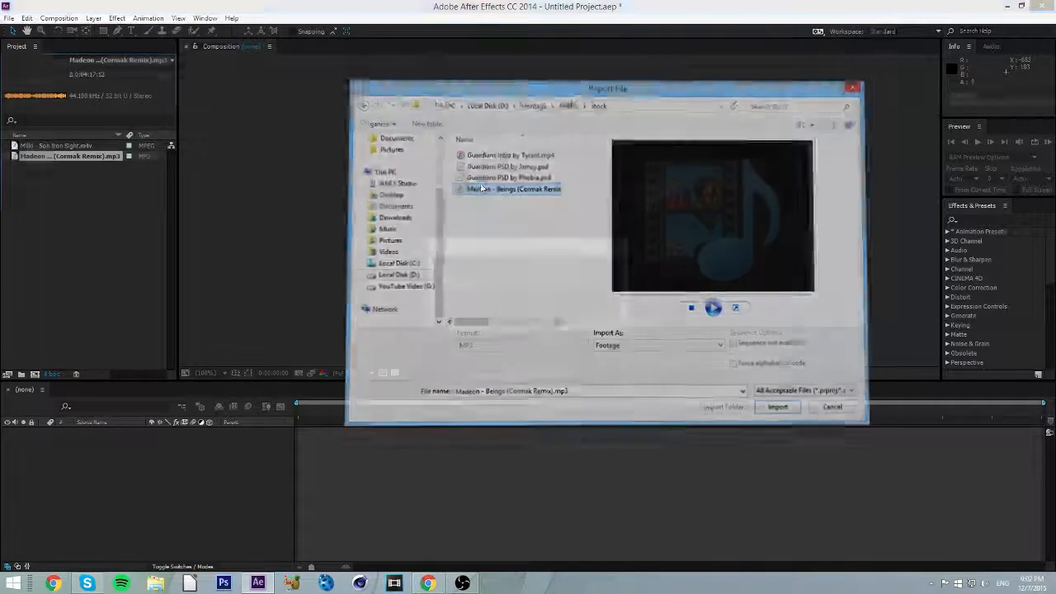
# Import the sound effect "Locus Without Bolt.wav" from the SoundFX, BO3, Locus Gun Sounds folder on drive D.
pyautogui.doubleClick(50, 252)
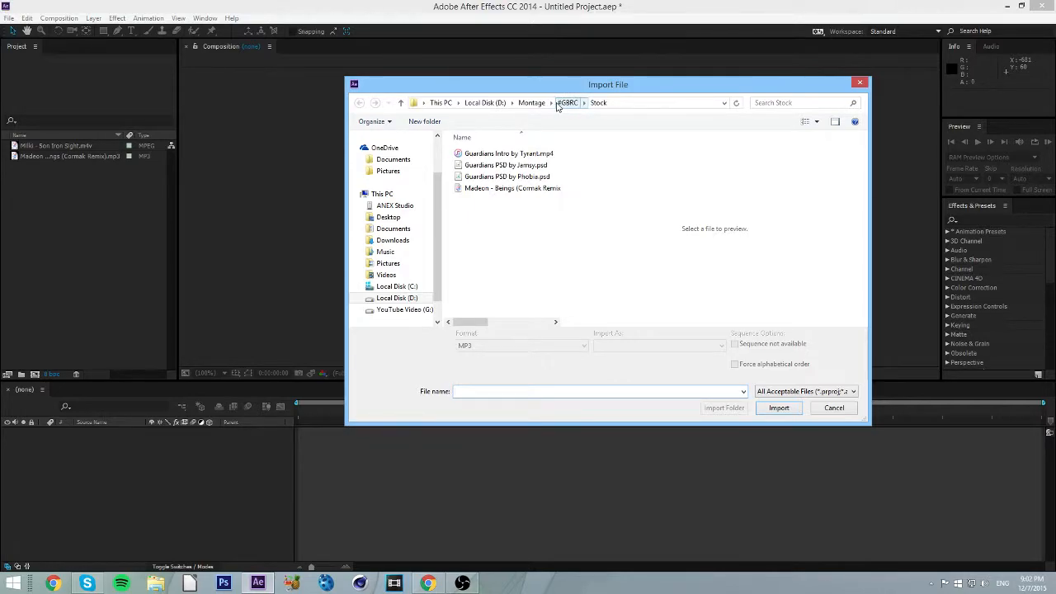
pyautogui.click(531, 103)
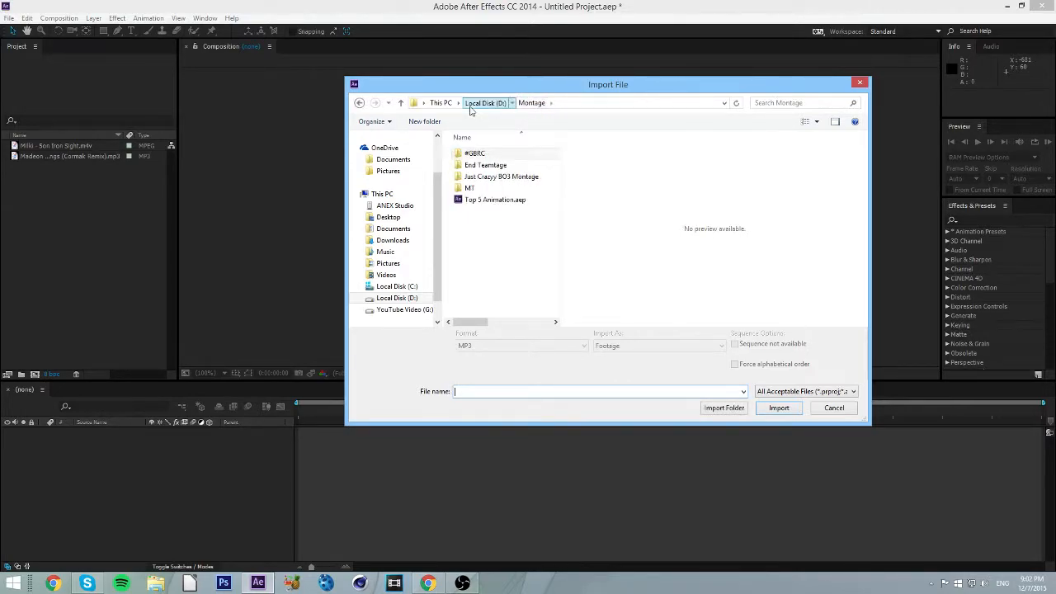
pyautogui.click(470, 103)
pyautogui.doubleClick(477, 292)
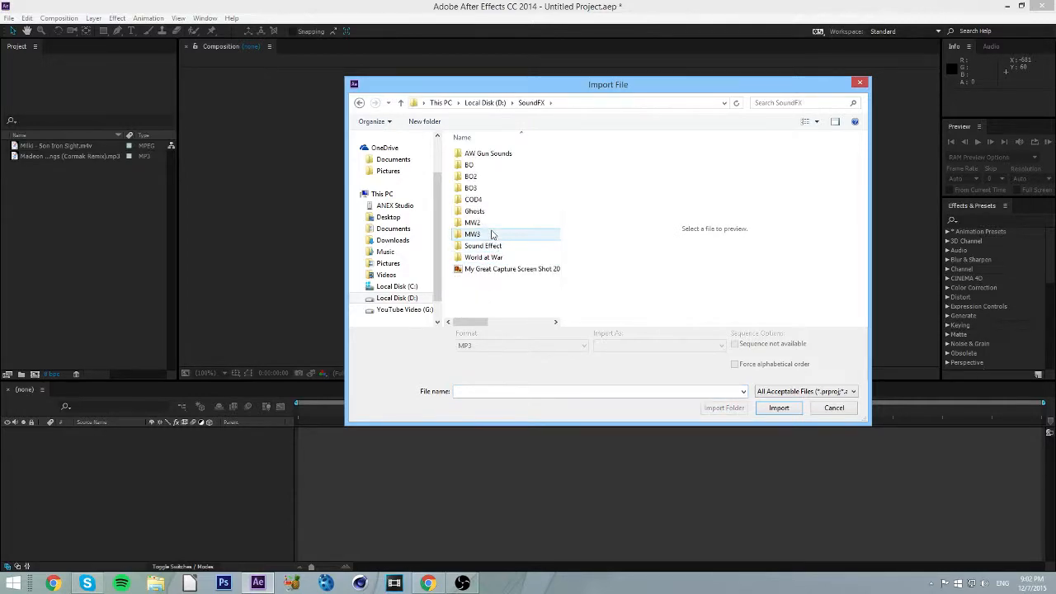
pyautogui.doubleClick(470, 176)
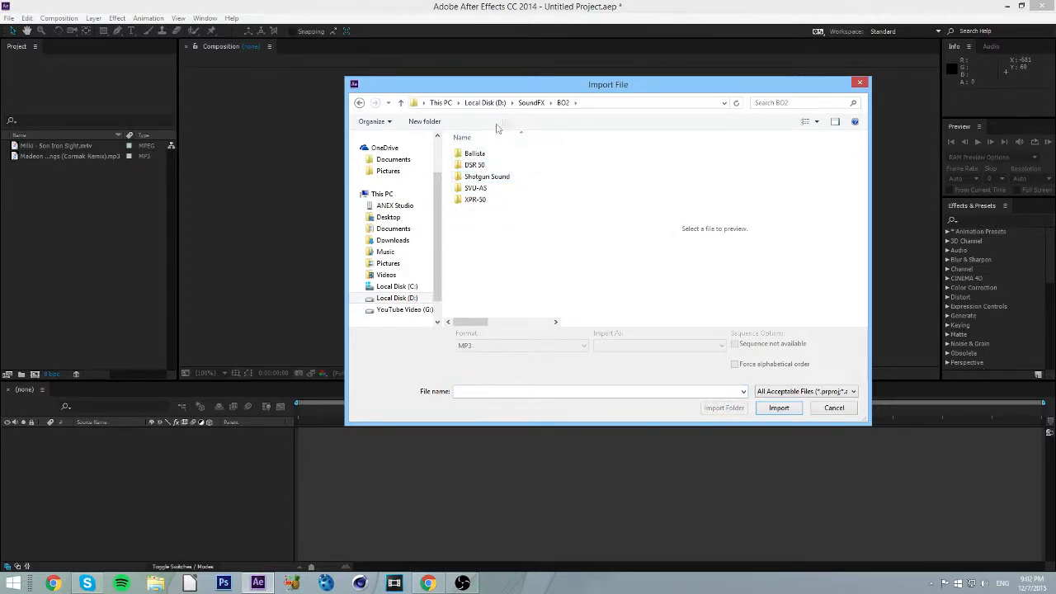
pyautogui.click(528, 102)
pyautogui.doubleClick(483, 188)
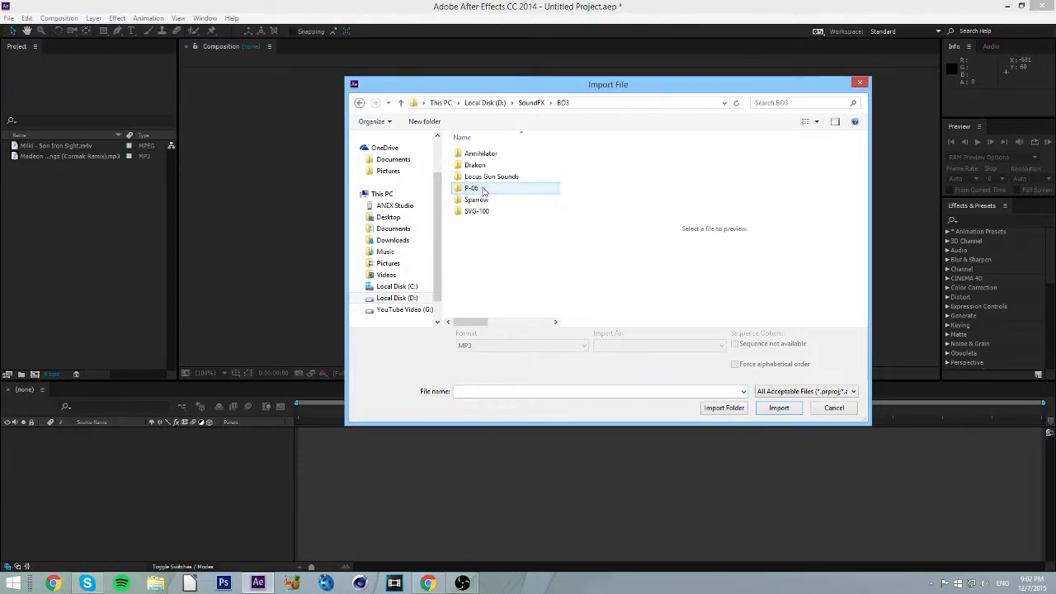
pyautogui.doubleClick(476, 211)
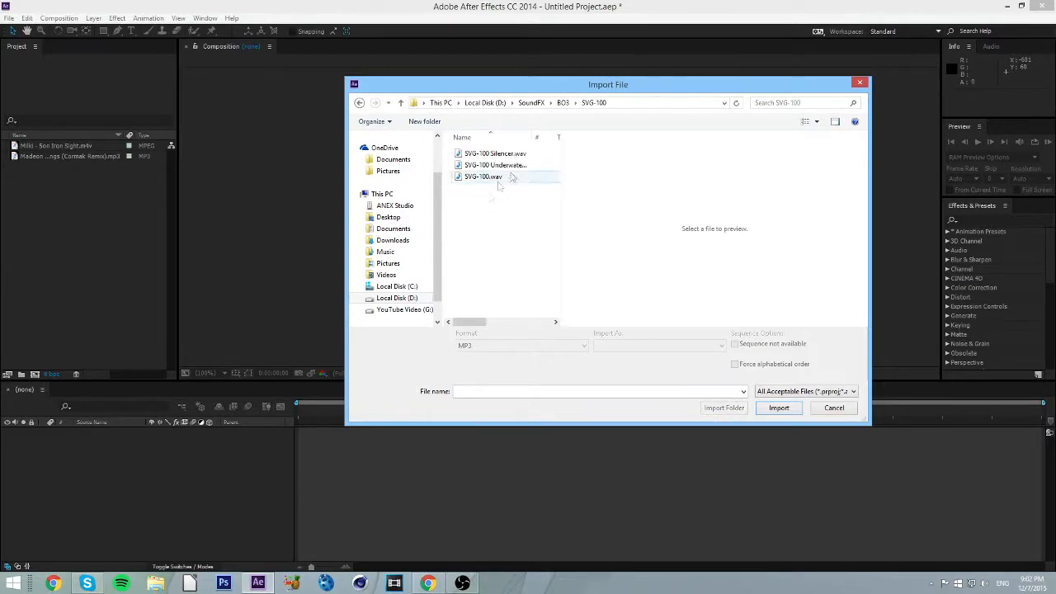
pyautogui.click(563, 103)
pyautogui.doubleClick(491, 177)
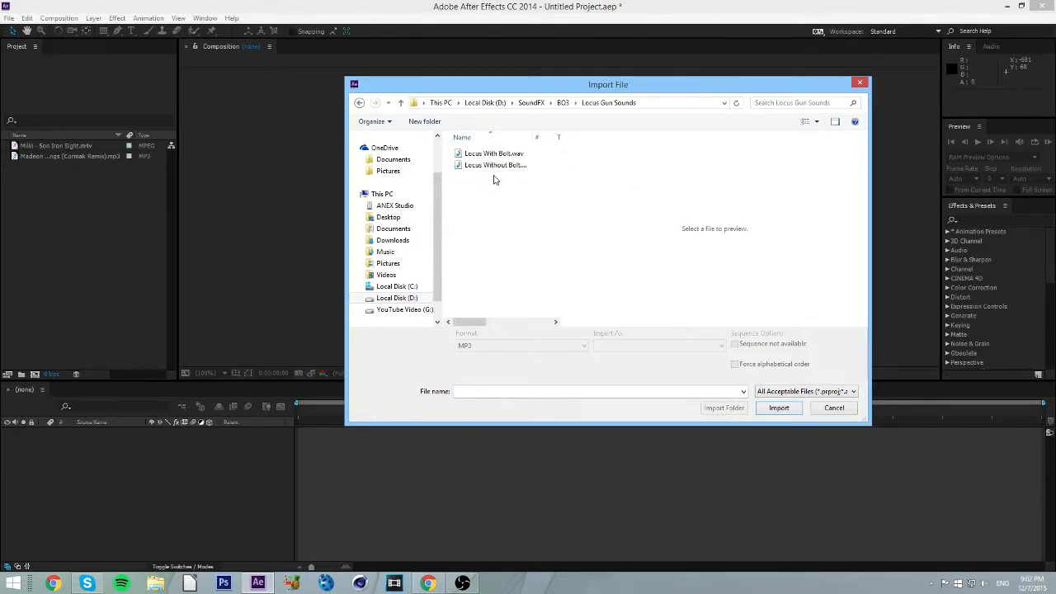
pyautogui.click(495, 165)
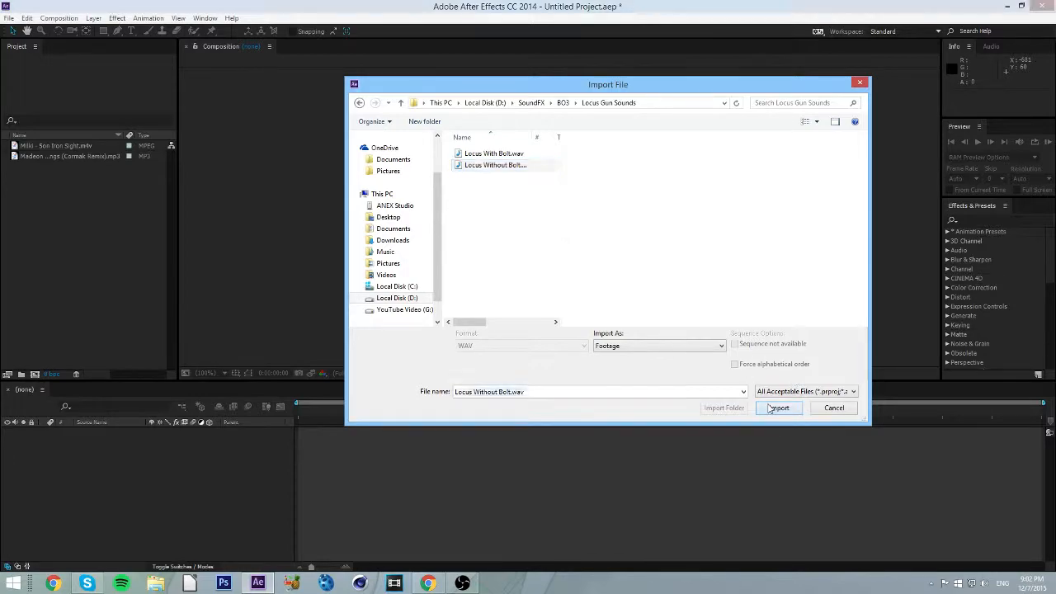
pyautogui.click(779, 407)
pyautogui.moveTo(66, 156); pyautogui.dragTo(45, 325)
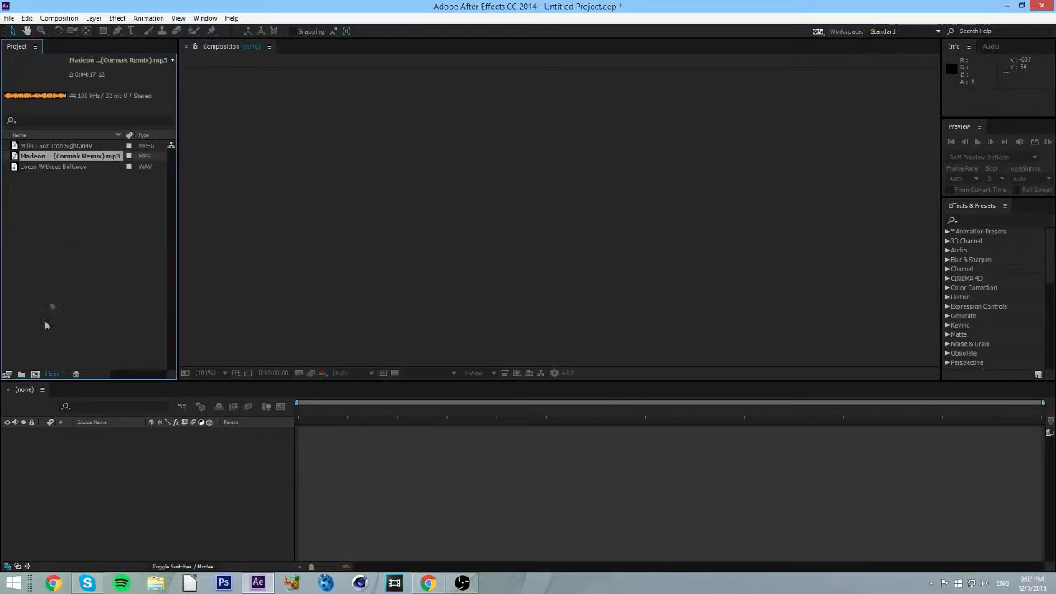
pyautogui.click(33, 373)
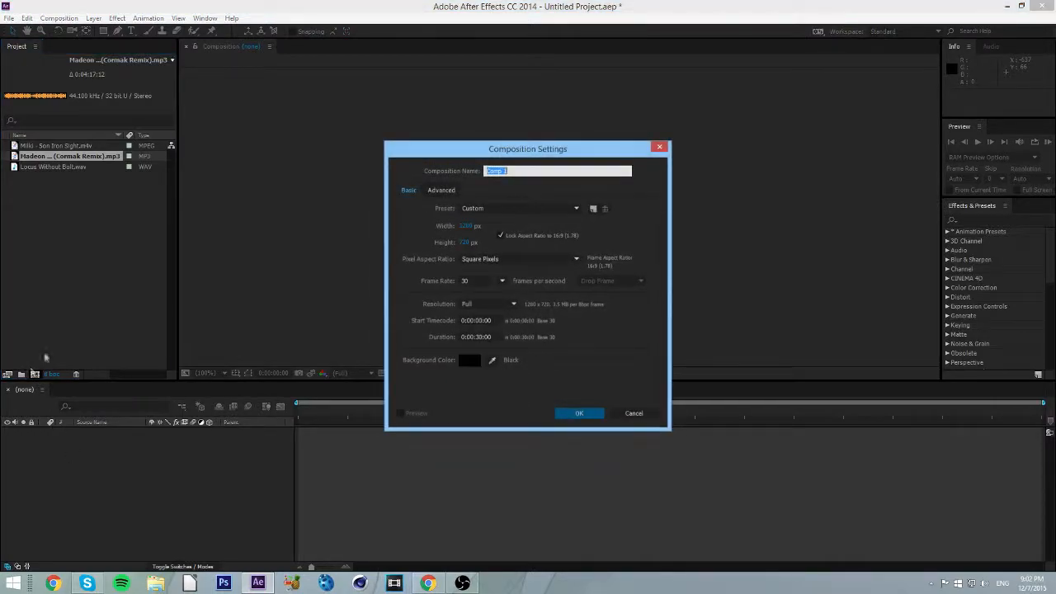
pyautogui.click(659, 147)
# Create a composition from the Madeon mp3 and reveal the audio waveform of its layer.
pyautogui.moveTo(60, 157); pyautogui.dragTo(69, 477)
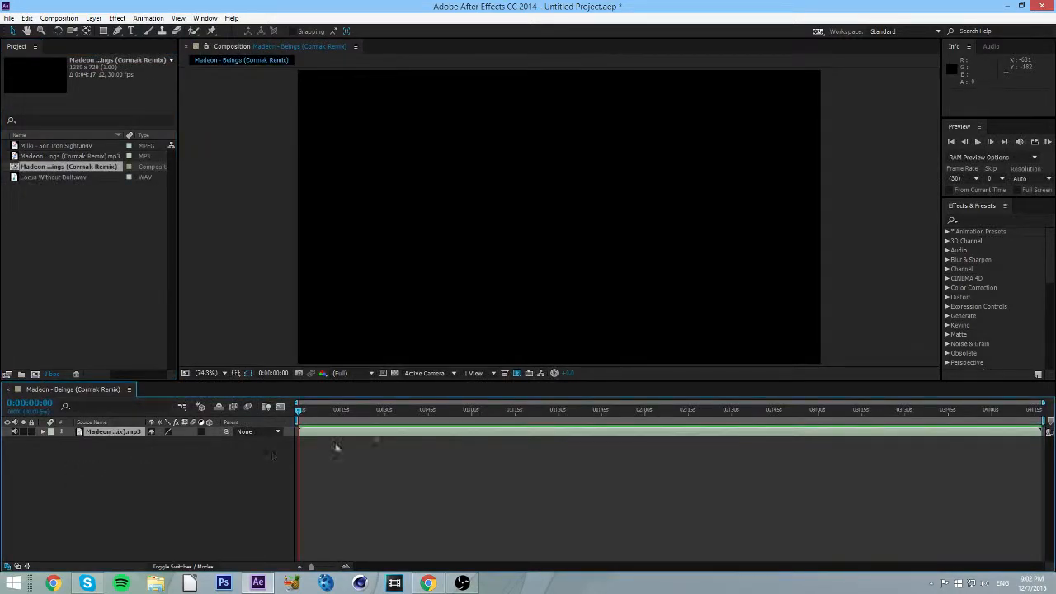
pyautogui.press('l')
pyautogui.press('l')
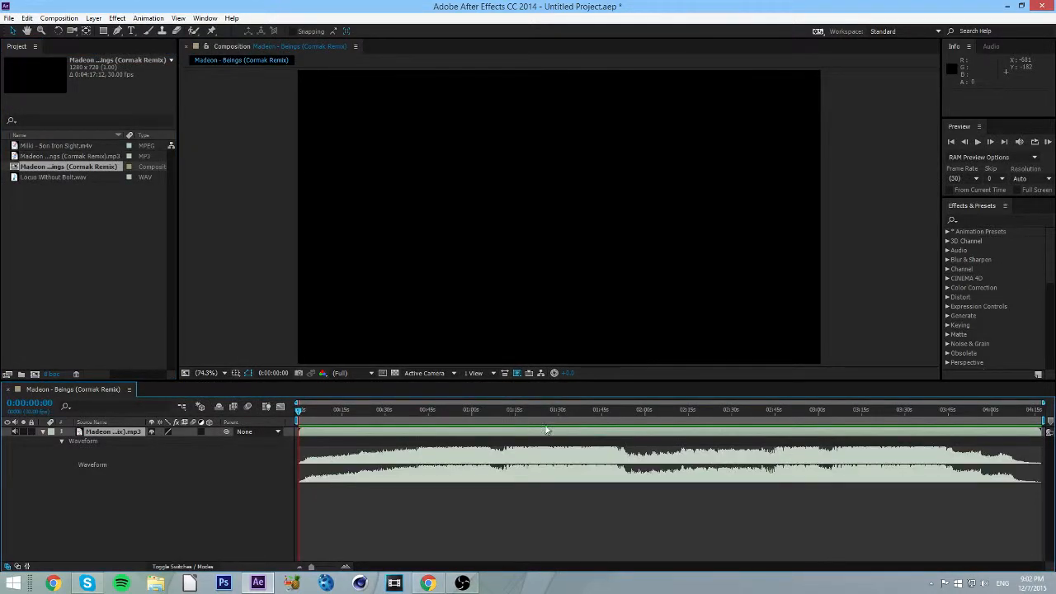
# Try to clear the music layer and close its timeline, and undo the layer deletion.
pyautogui.press('Delete')
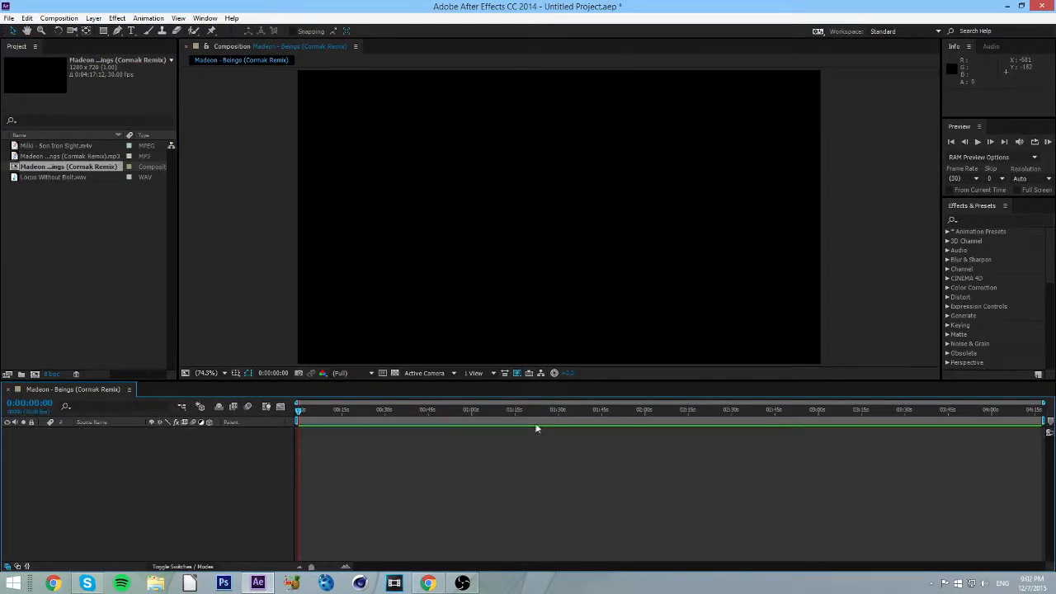
pyautogui.click(9, 389)
pyautogui.hotkey('ctrl', 'z')
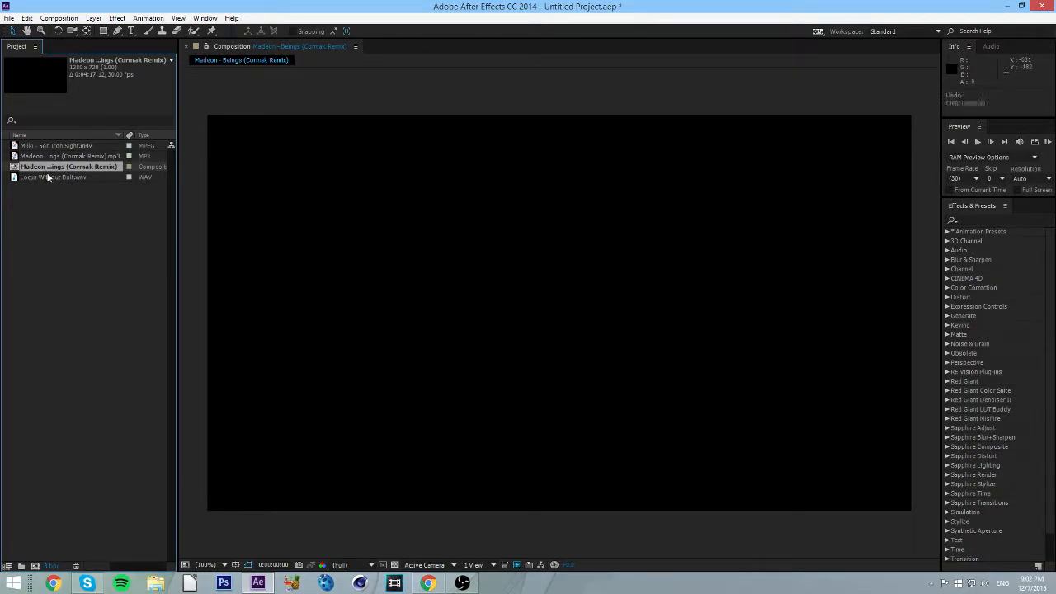
# Reset the Standard workspace, and delete the music composition from the project.
pyautogui.click(922, 32)
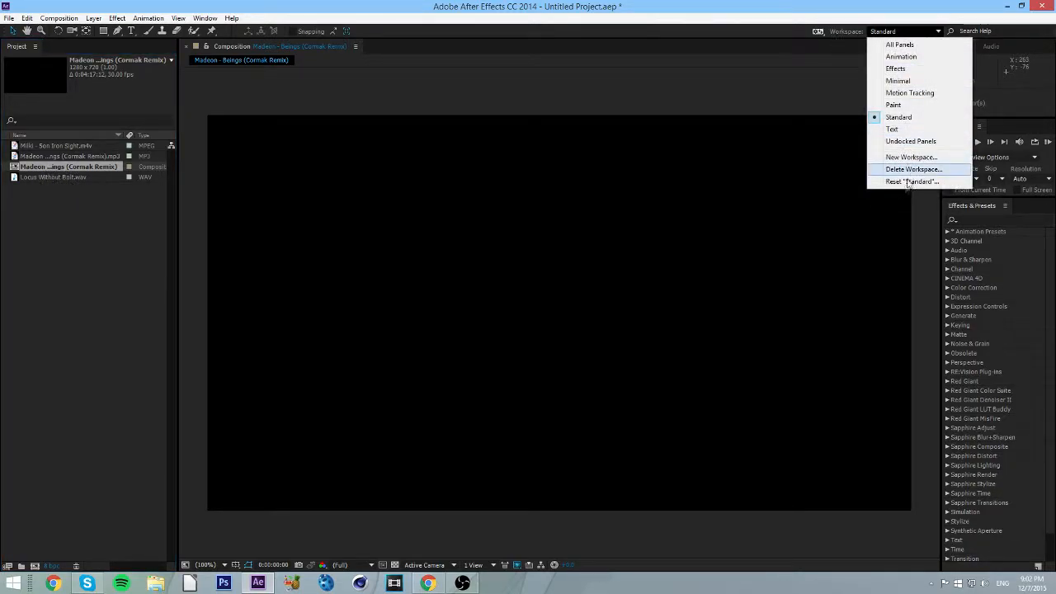
pyautogui.click(907, 183)
pyautogui.click(585, 301)
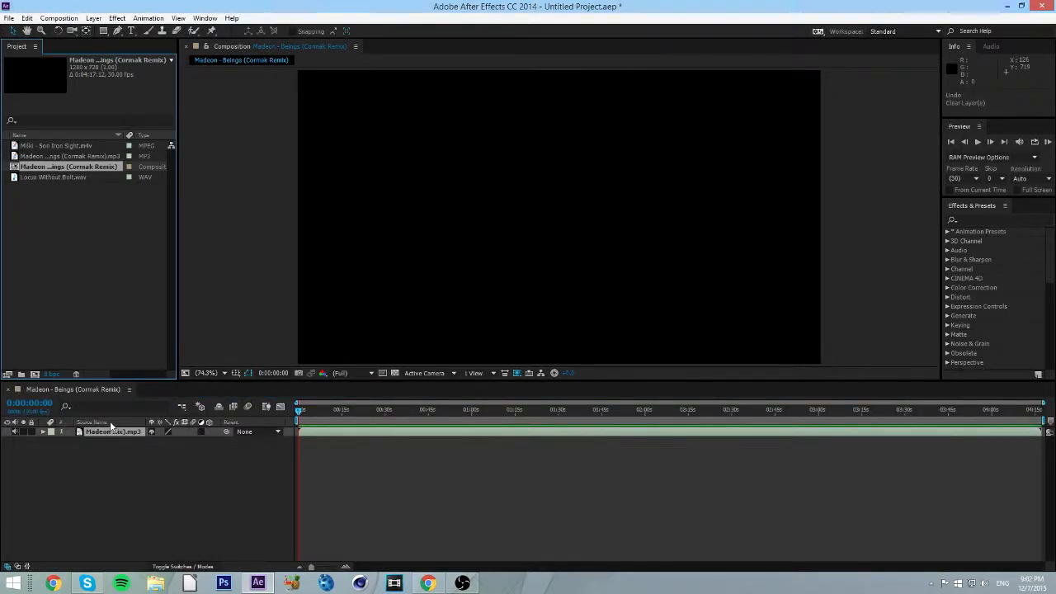
pyautogui.press('Delete')
pyautogui.click(593, 308)
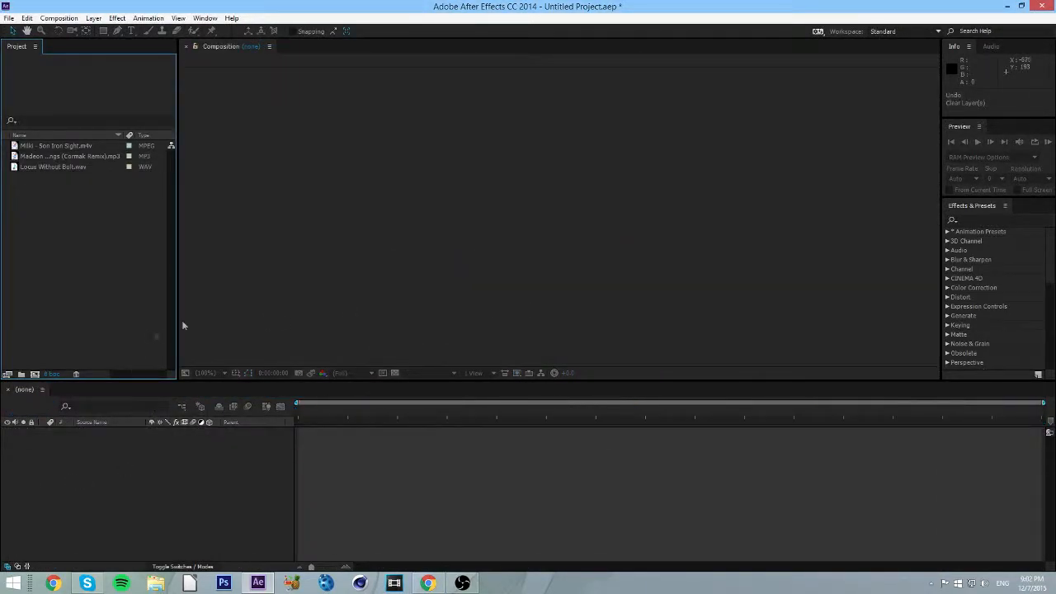
# Create a composition from the Milki video clip and set its preview resolution to Full, with the playhead at the start.
pyautogui.moveTo(45, 147); pyautogui.dragTo(84, 475)
pyautogui.moveTo(360, 412); pyautogui.dragTo(246, 427)
pyautogui.click(325, 374)
pyautogui.click(355, 403)
pyautogui.moveTo(350, 410); pyautogui.dragTo(297, 411)
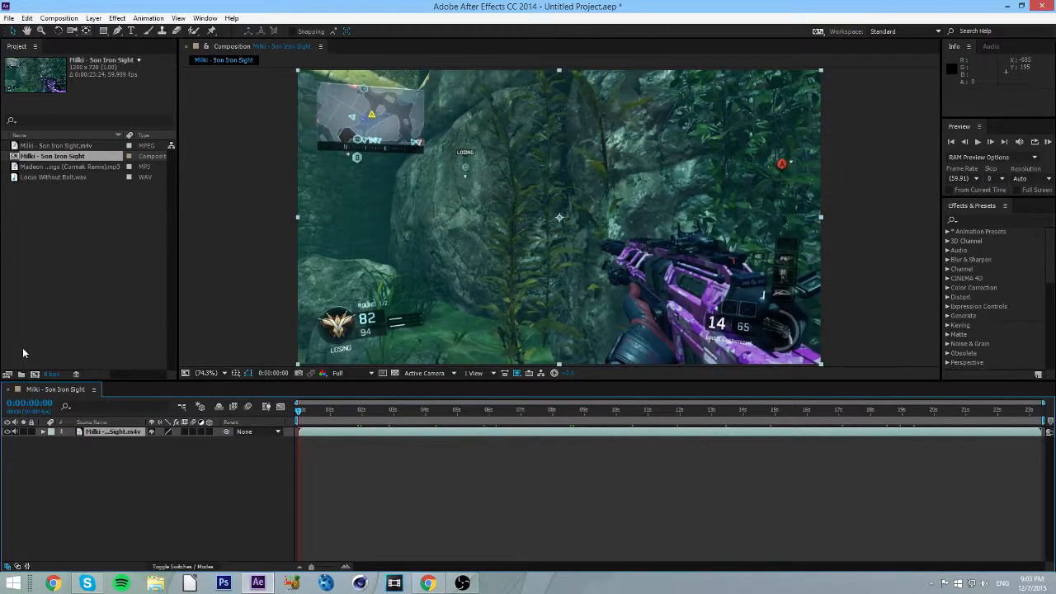
# Start a RAM preview of the video composition and stop it during rendering.
pyautogui.press('KP_0')
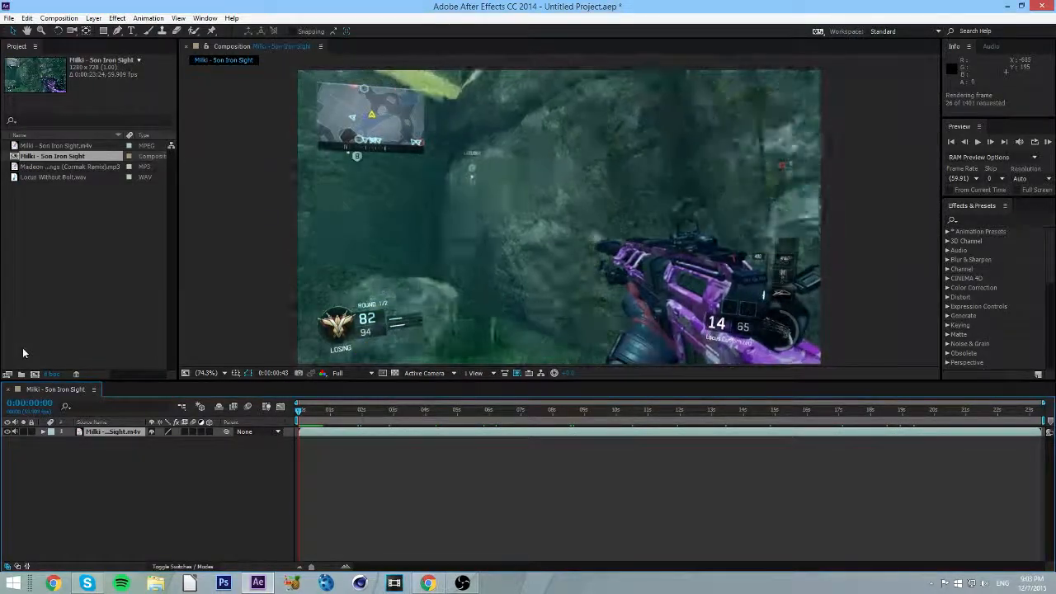
pyautogui.press('space')
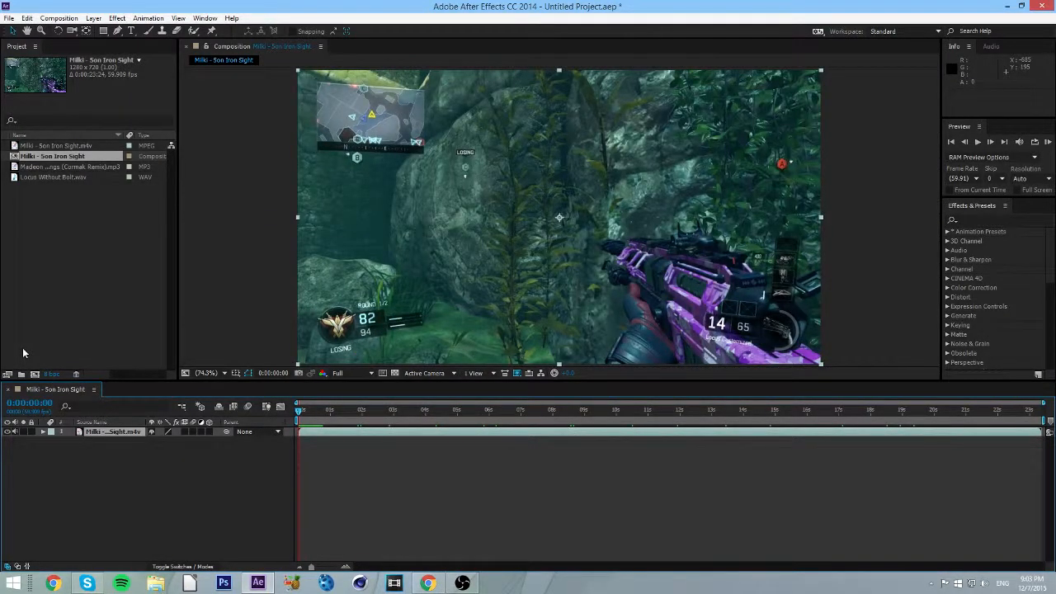
# Hide the Project panel, and bring it back by resetting the Standard workspace.
pyautogui.hotkey('ctrl', '0')
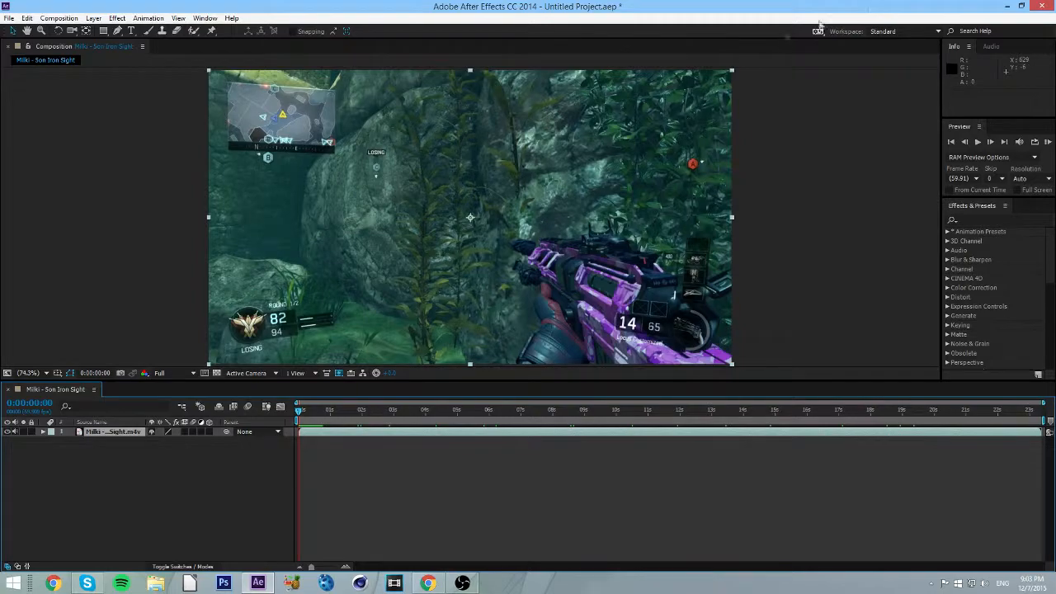
pyautogui.click(904, 30)
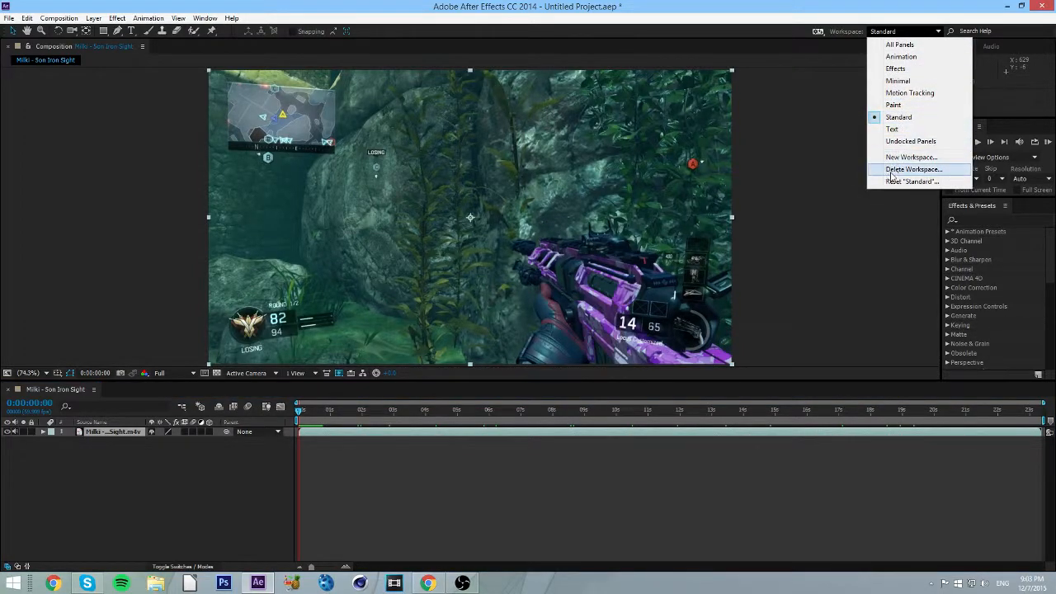
pyautogui.click(912, 180)
pyautogui.click(564, 304)
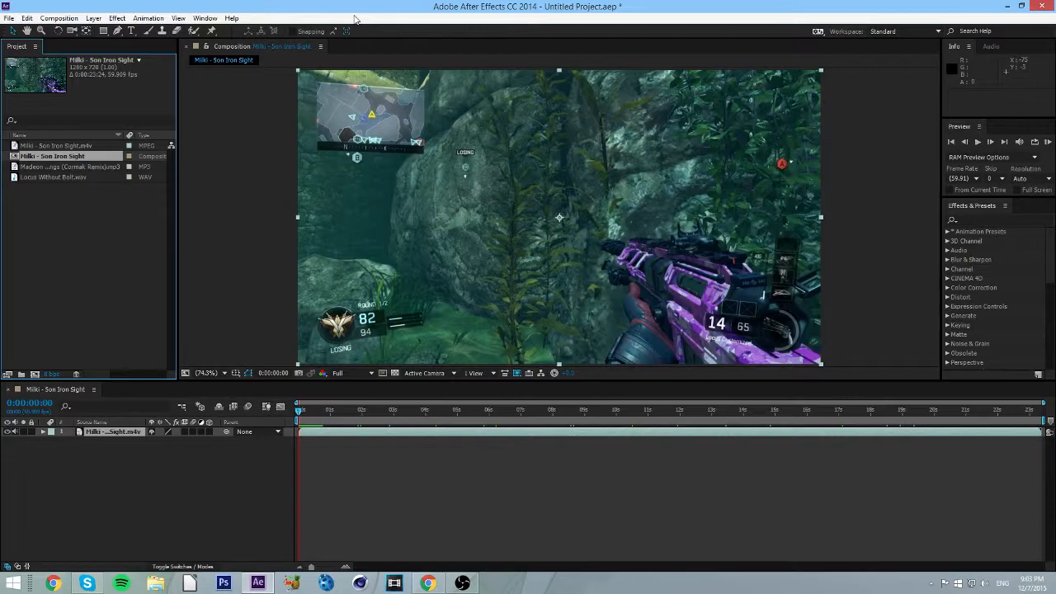
# Render part of the video composition for RAM preview, play it back, and stop playback.
pyautogui.press('KP_0')
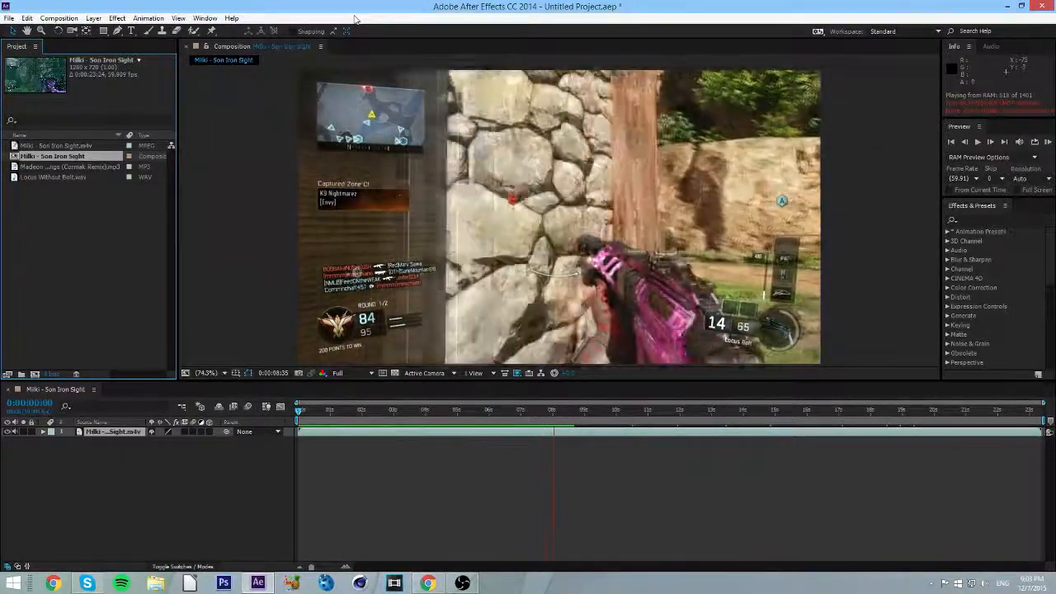
pyautogui.press('space')
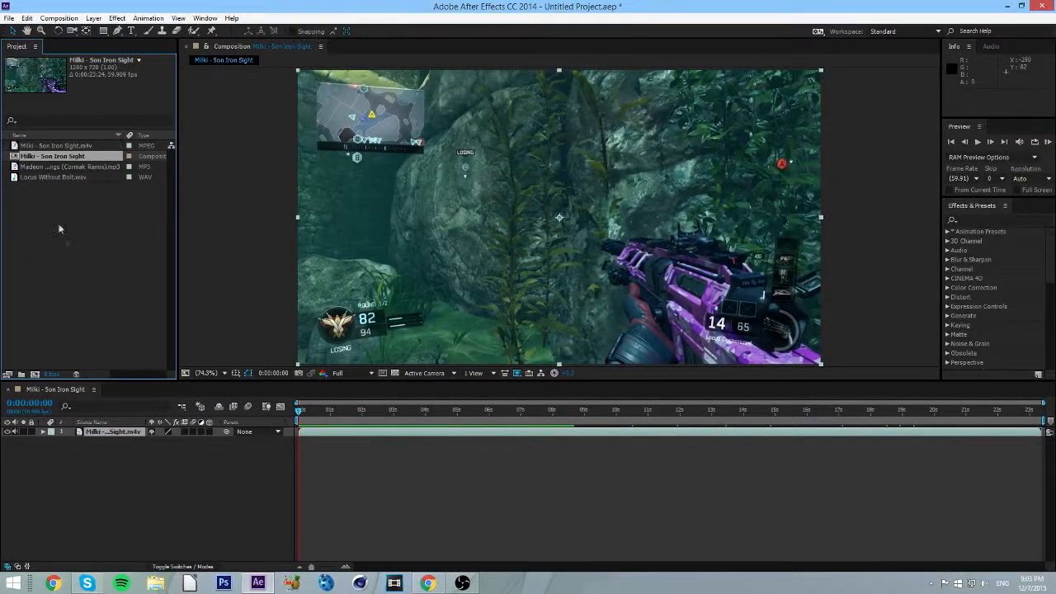
# Delete the Milki clip layer from the composition's timeline.
pyautogui.moveTo(433, 411); pyautogui.dragTo(1013, 412)
pyautogui.moveTo(731, 439); pyautogui.dragTo(4, 385)
pyautogui.moveTo(98, 394); pyautogui.dragTo(107, 443)
pyautogui.click(119, 433)
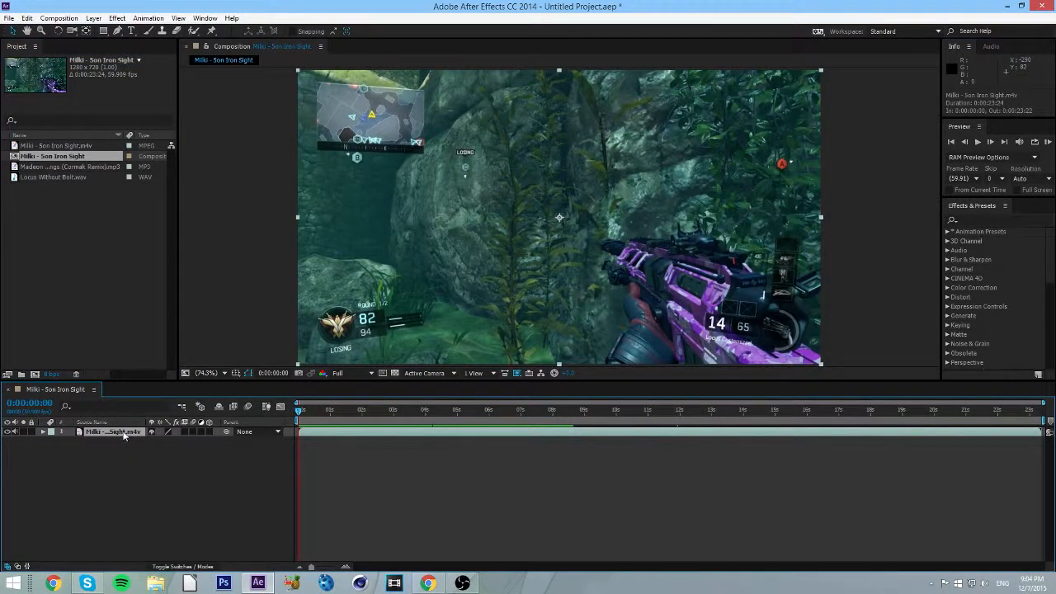
pyautogui.press('Delete')
# Close the composition's timeline, and bring the Timeline panel back by resetting the Standard workspace.
pyautogui.click(8, 389)
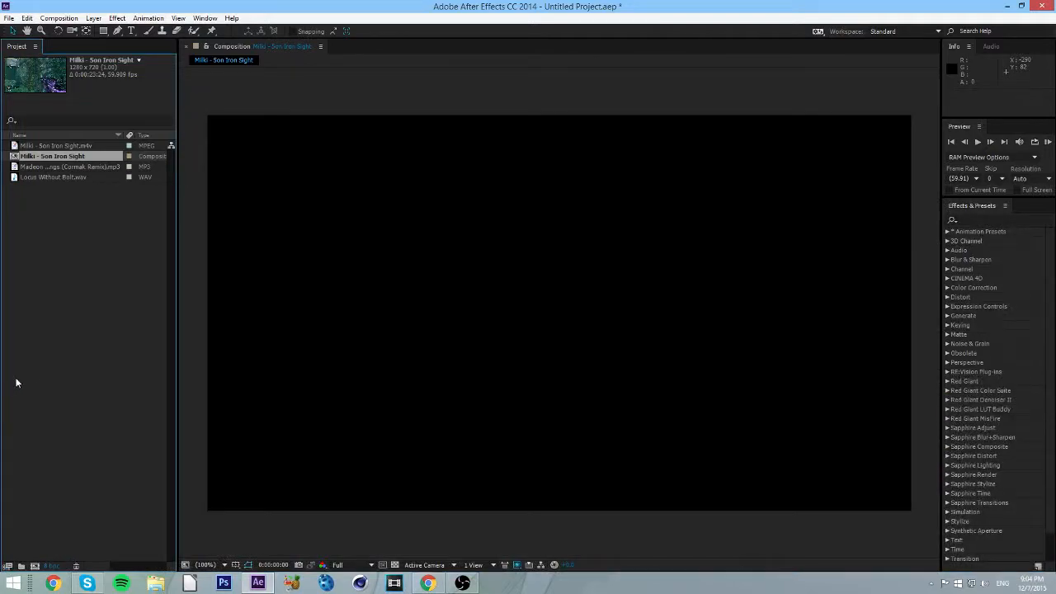
pyautogui.click(924, 33)
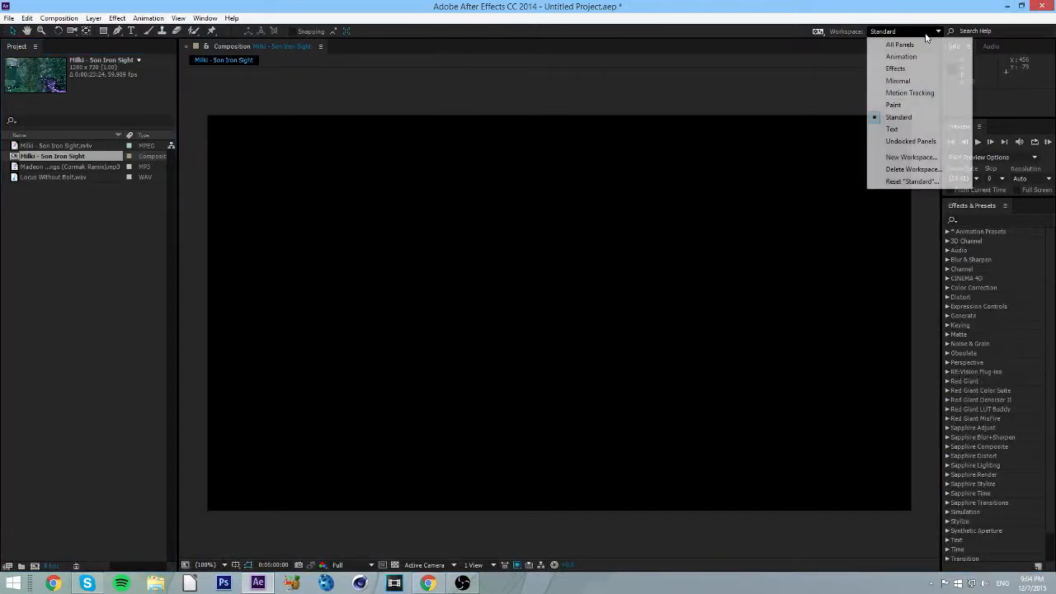
pyautogui.click(911, 182)
pyautogui.press('Return')
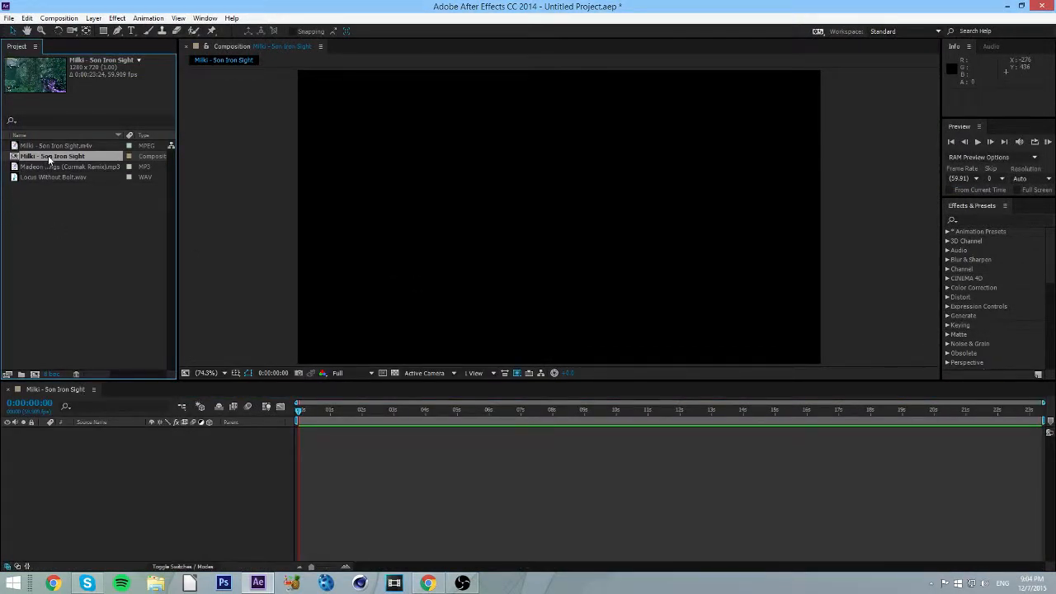
# Replace the empty Milki composition with one made from the Madeon - Beings (Cormak Remix) music file, and show the layer's audio waveform.
pyautogui.press('Delete')
pyautogui.moveTo(56, 160); pyautogui.dragTo(60, 456)
pyautogui.press('l')
pyautogui.press('l')
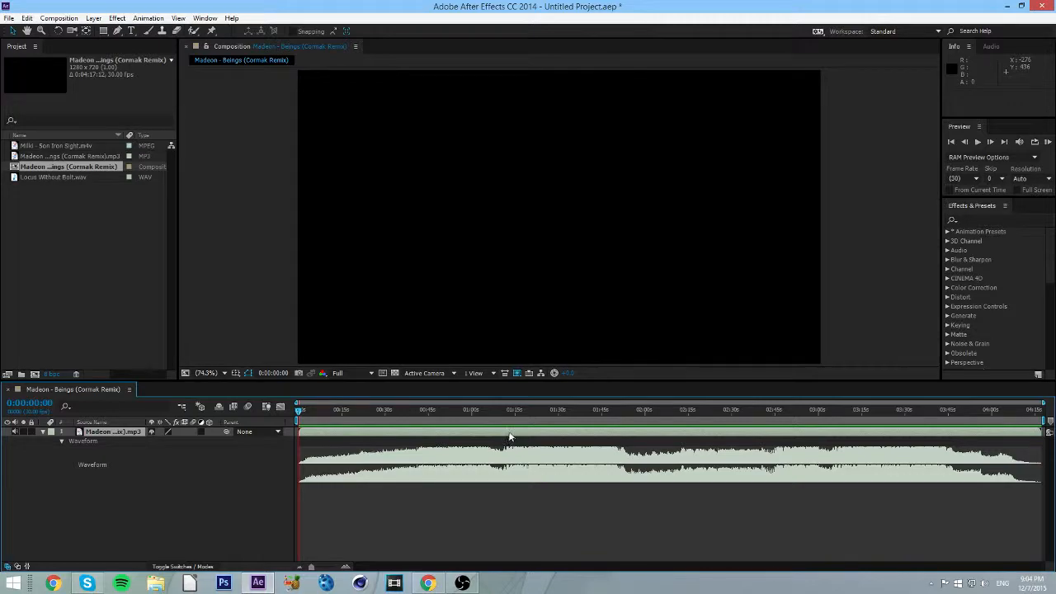
# Shift the music layer earlier to an in point of about -0:01:11:29, checking the starting beat with audio previews.
pyautogui.moveTo(489, 435); pyautogui.dragTo(299, 440)
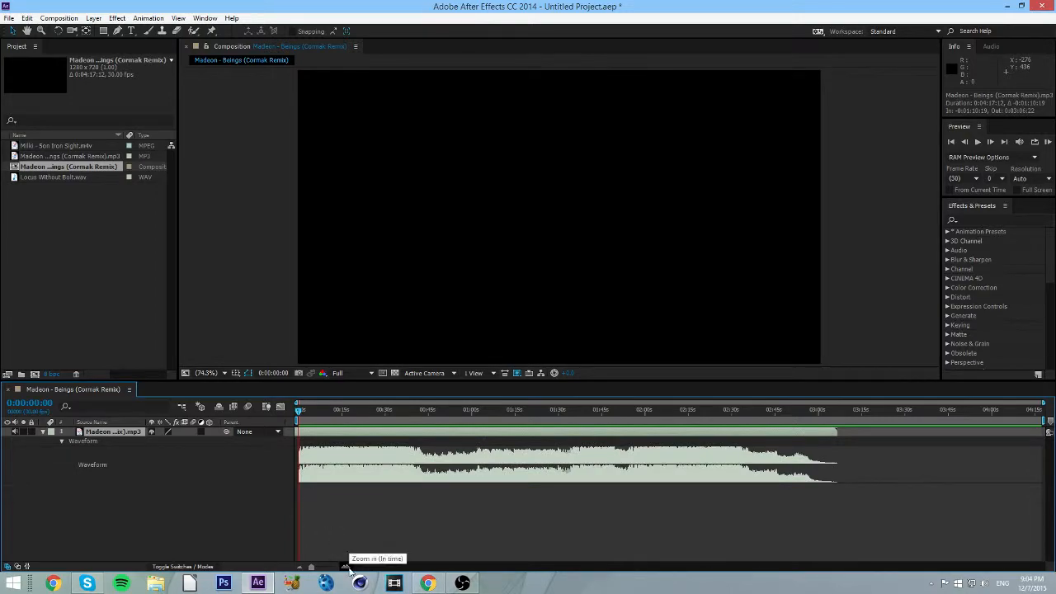
pyautogui.click(345, 567)
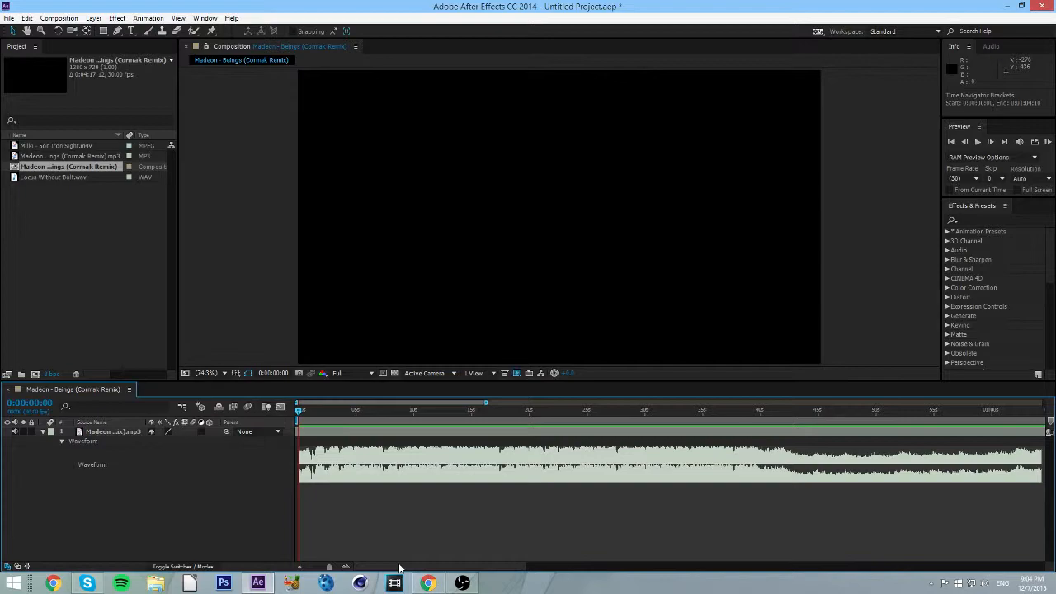
pyautogui.press('KP_Decimal')
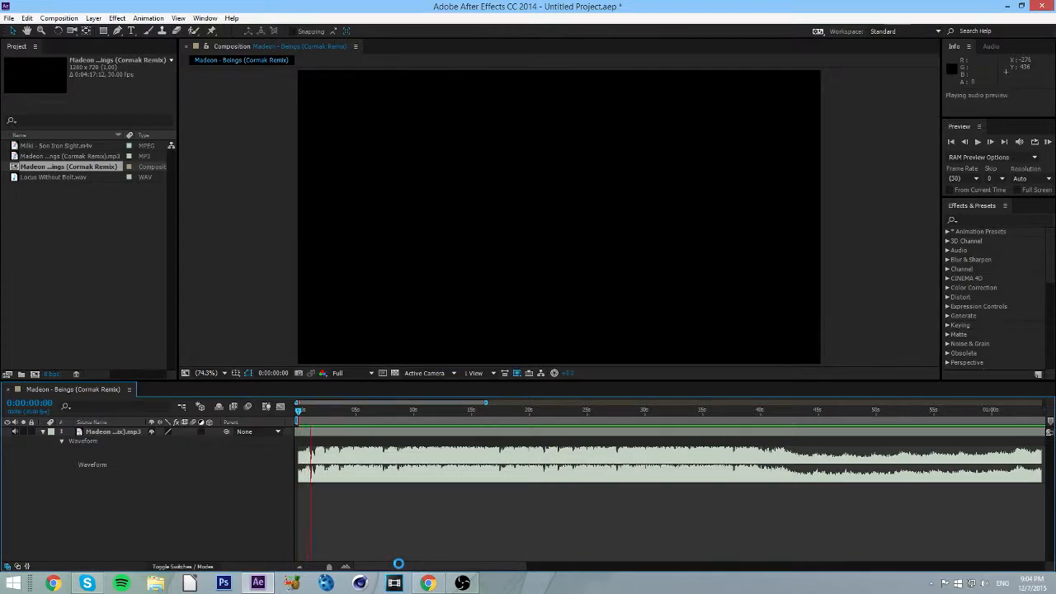
pyautogui.press('KP_Decimal')
pyautogui.click(345, 567)
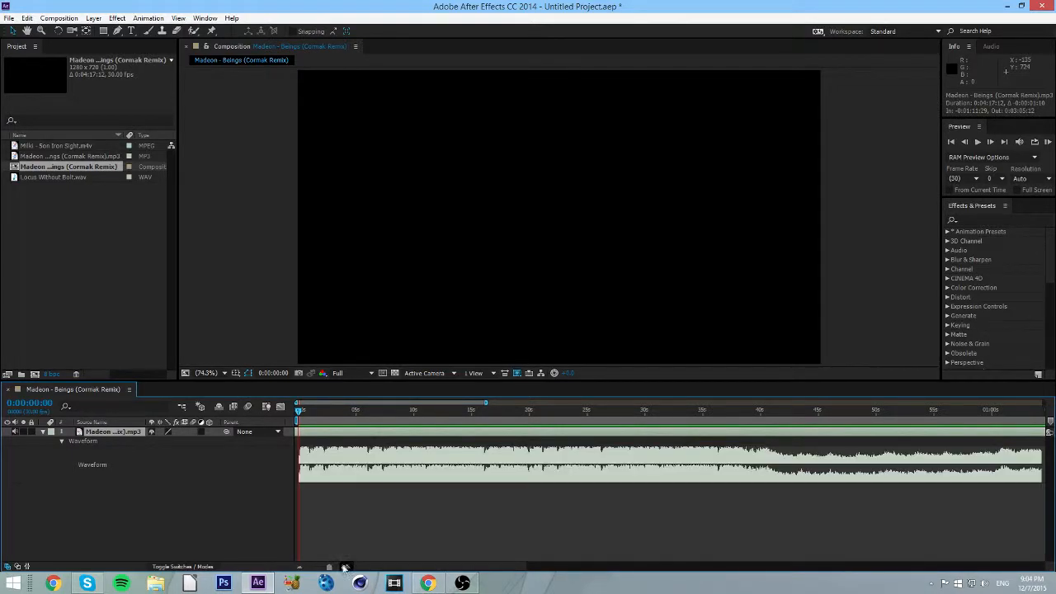
pyautogui.click(345, 566)
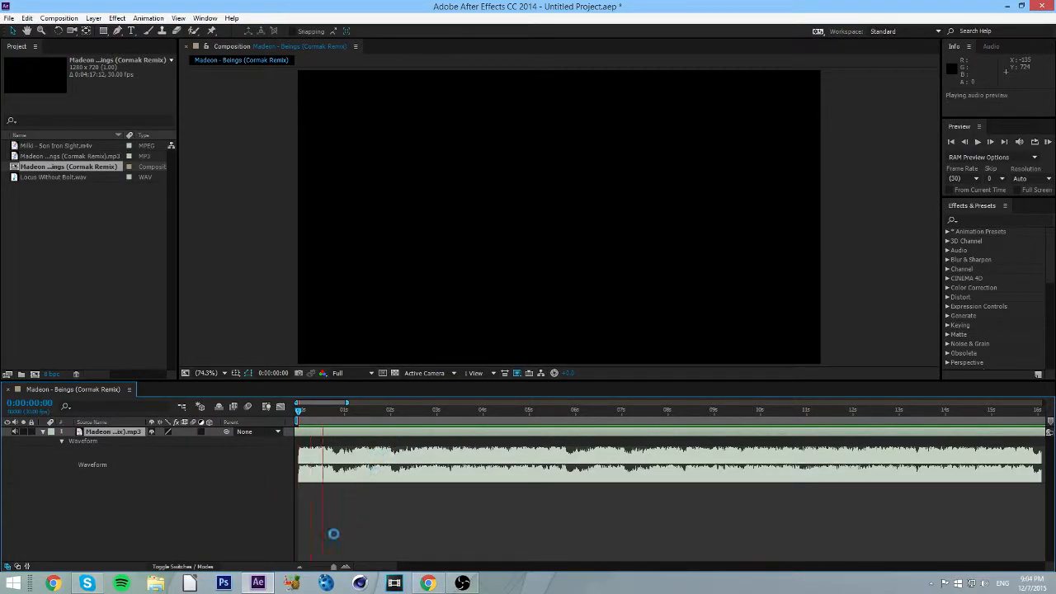
# Set the work area from the composition's start to 0:00:08:04.
pyautogui.click(299, 567)
pyautogui.click(460, 415)
pyautogui.moveTo(460, 415); pyautogui.dragTo(392, 416)
pyautogui.press('n')
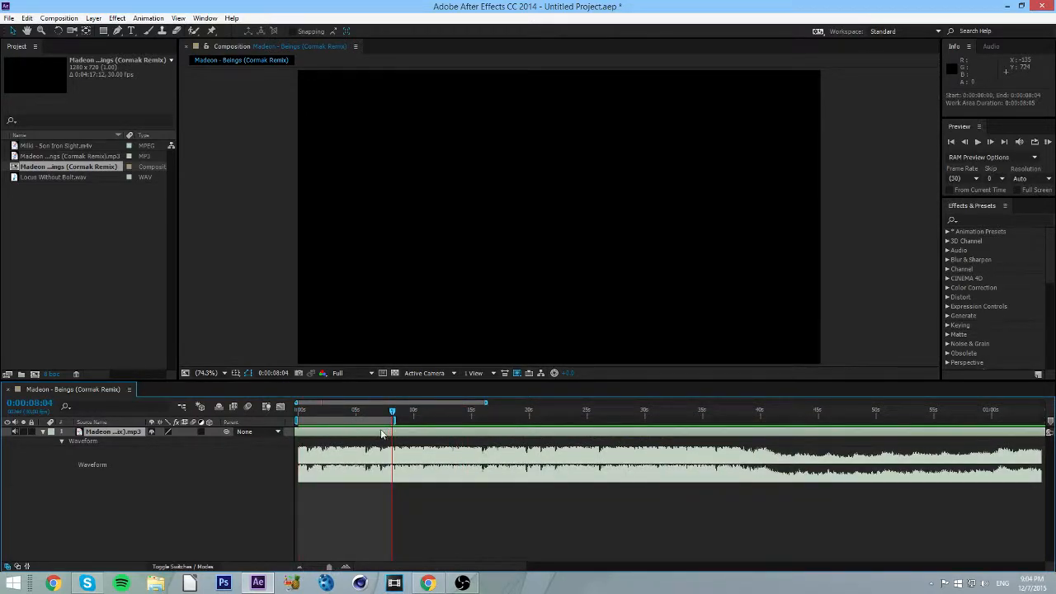
pyautogui.press('b')
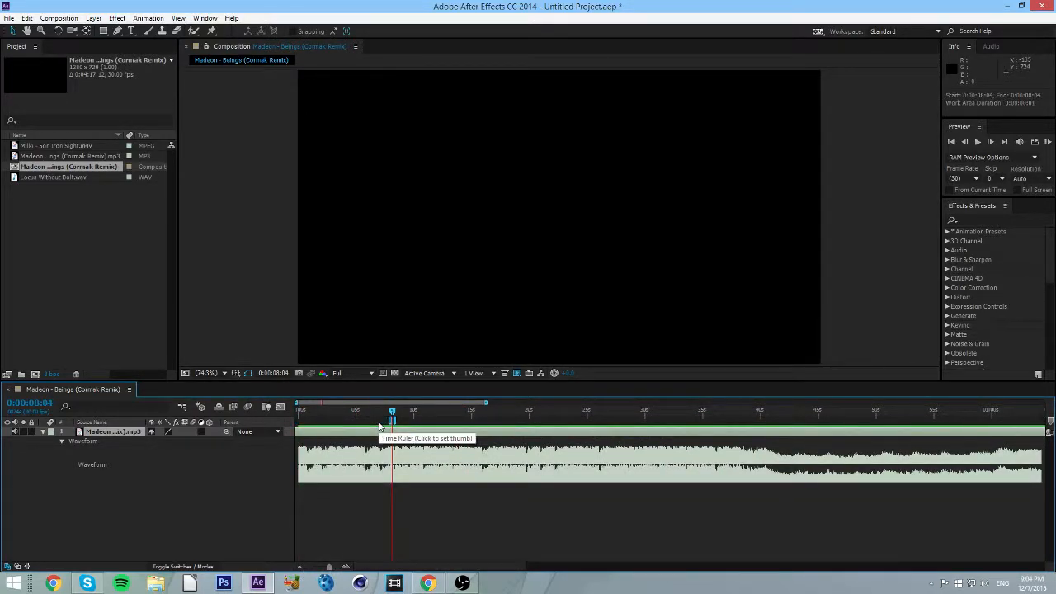
pyautogui.moveTo(391, 422); pyautogui.dragTo(196, 435)
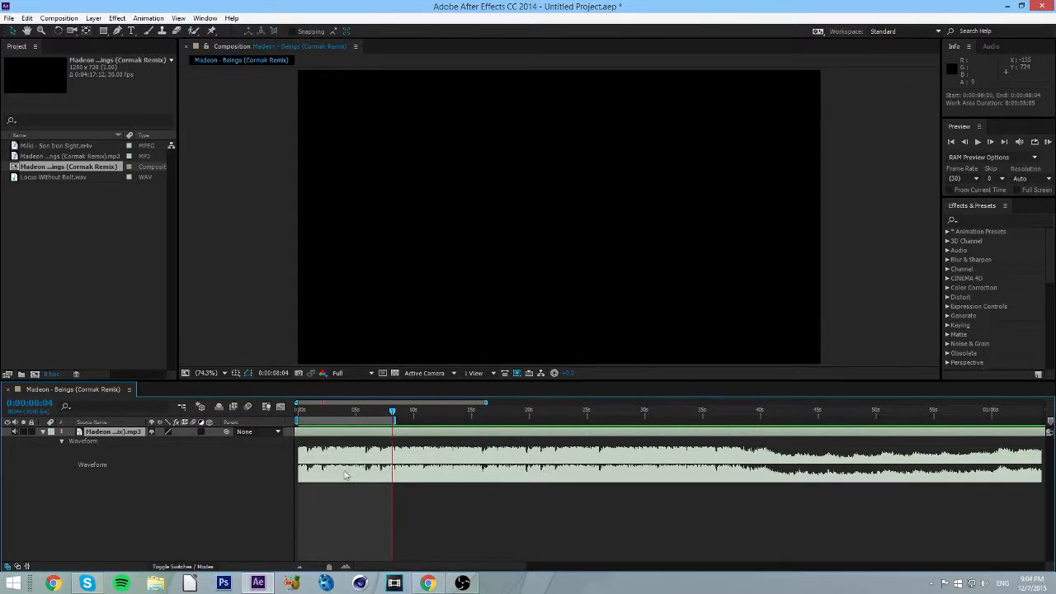
# Trim the composition to the work area and preview the music from the start.
pyautogui.rightClick(355, 415)
pyautogui.click(361, 449)
pyautogui.click(302, 410)
pyautogui.press('KP_Decimal')
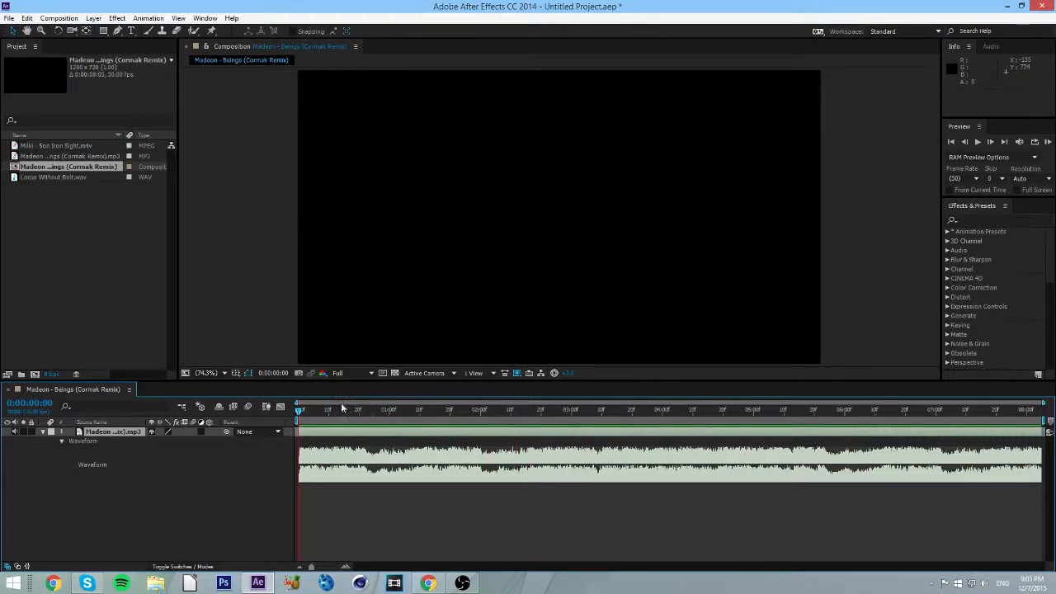
# Add the muted Milki - Son Iron Sight.m4v clip above the music layer and shift its in point to -0:00:09:09.
pyautogui.click(52, 156)
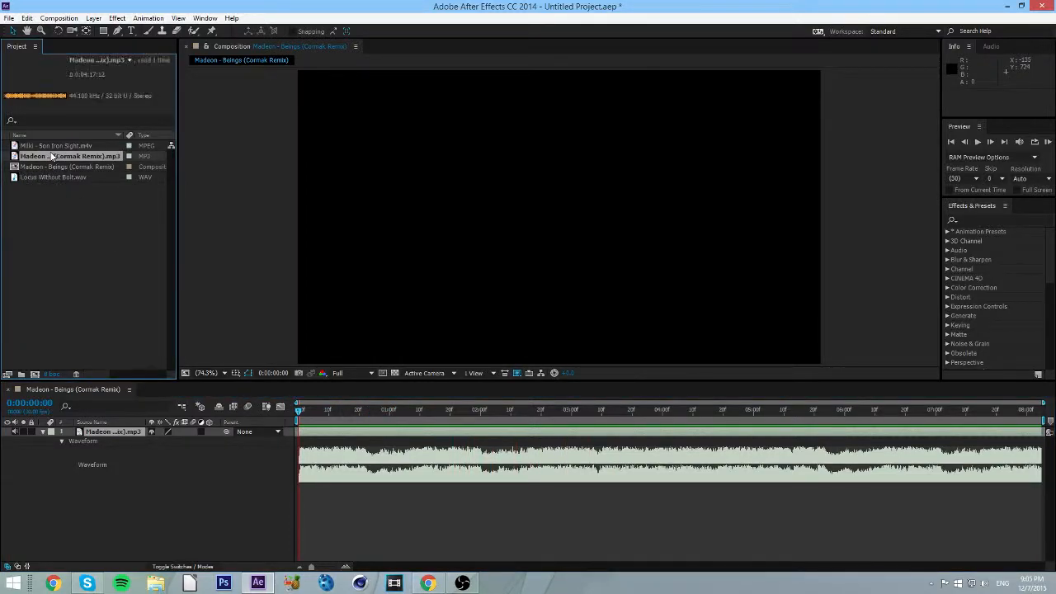
pyautogui.moveTo(53, 158); pyautogui.dragTo(123, 429)
pyautogui.click(57, 146)
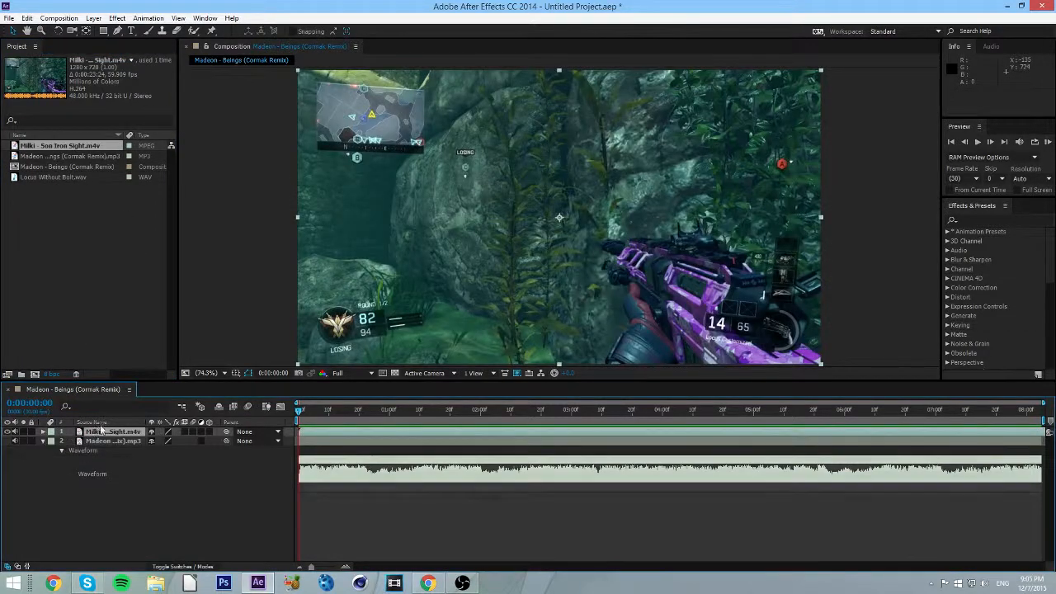
pyautogui.moveTo(1022, 439); pyautogui.dragTo(563, 444)
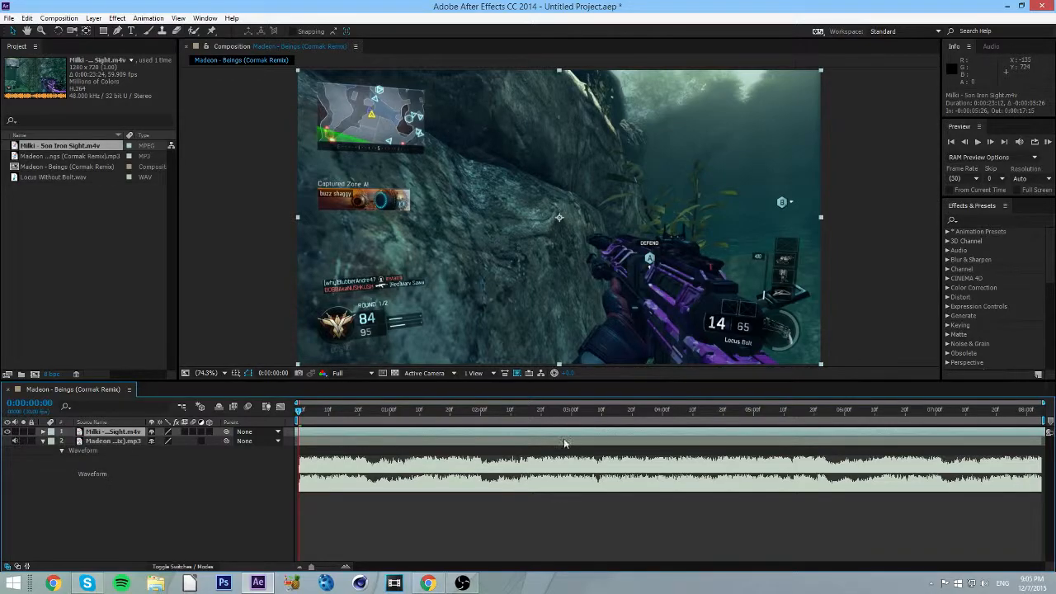
pyautogui.moveTo(793, 434); pyautogui.dragTo(481, 436)
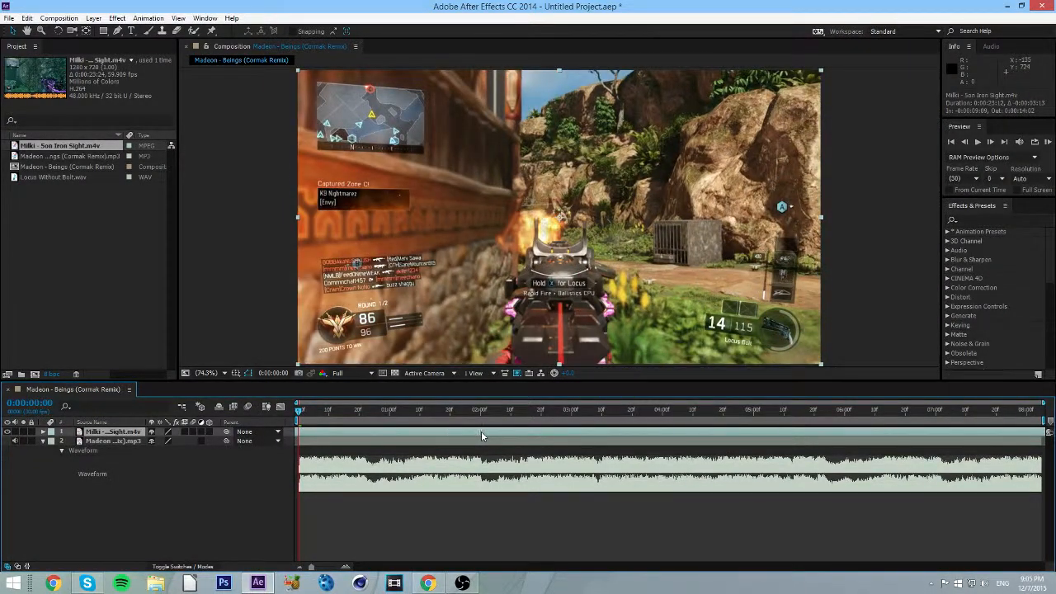
# Add the Locus Without Bolt.wav sound effect below the music, align it to the composition's start, and preview the audio.
pyautogui.moveTo(47, 179); pyautogui.dragTo(356, 489)
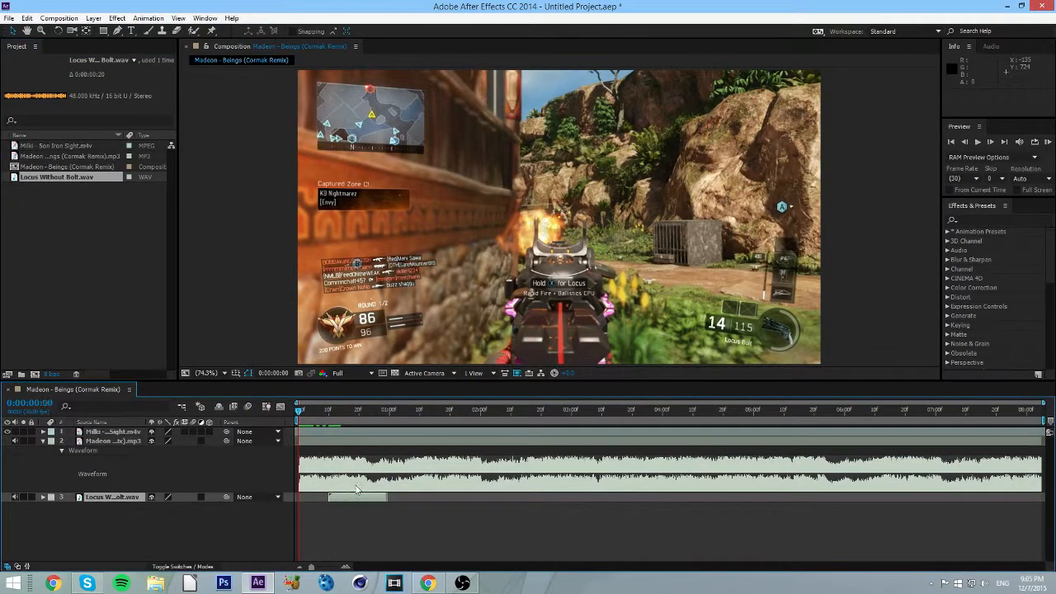
pyautogui.press('[')
pyautogui.press('KP_Decimal')
pyautogui.press('KP_Decimal')
pyautogui.press('KP_Decimal')
pyautogui.press('KP_Decimal')
# Find the next beat with audio previews, and duplicate the sound-effect layer so the copy starts at 0:00:01:08.
pyautogui.moveTo(300, 417); pyautogui.dragTo(414, 409)
pyautogui.click(414, 415)
pyautogui.press('KP_Decimal')
pyautogui.press('KP_Decimal')
pyautogui.hotkey('ctrl', 'd')
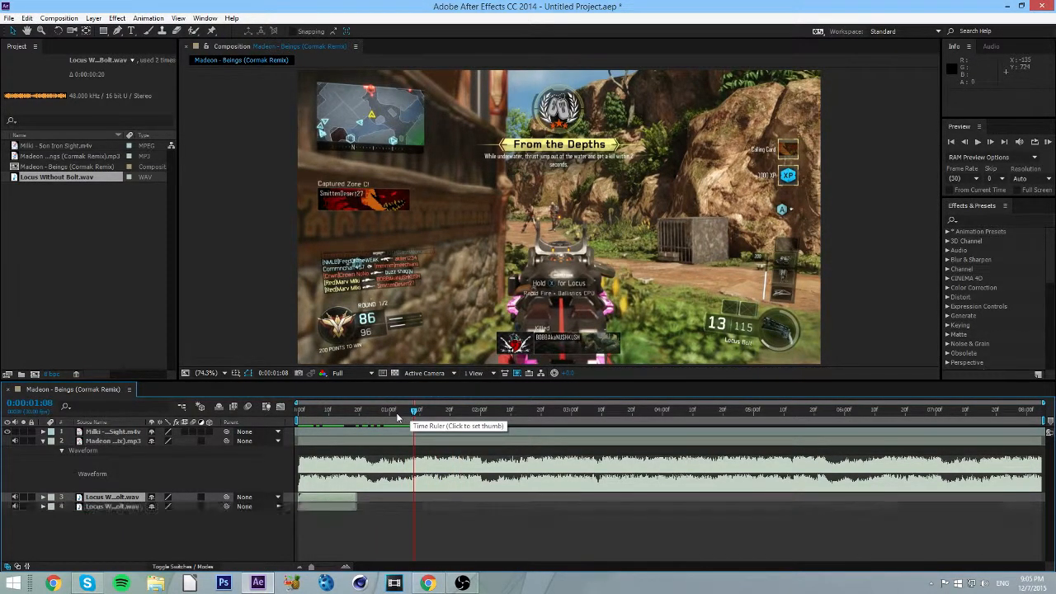
pyautogui.press('[')
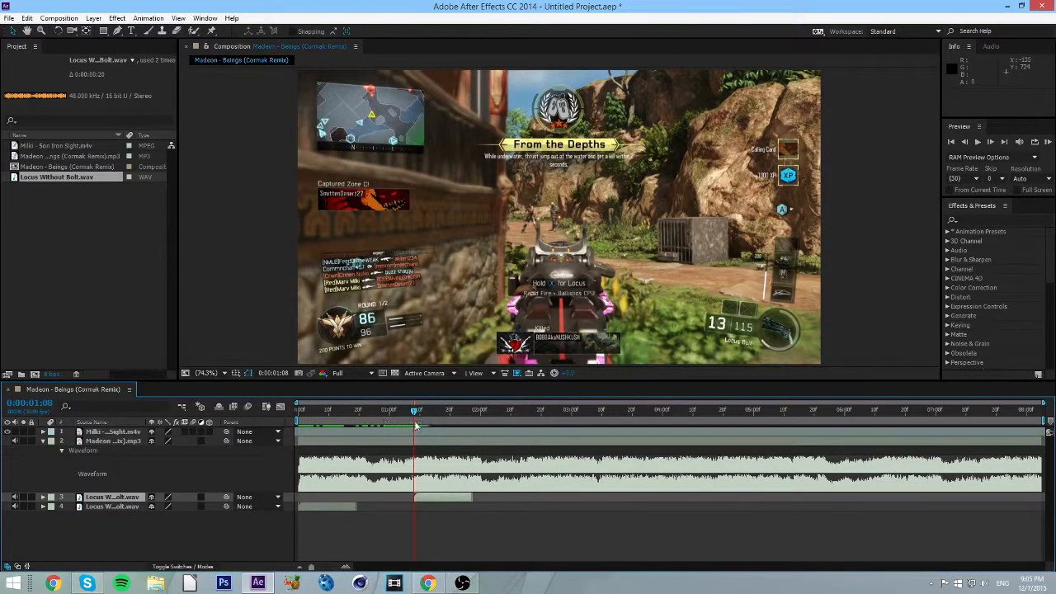
# Add a third copy of the sound effect starting on the beat at 0:00:02:16, and preview the audio.
pyautogui.moveTo(414, 418); pyautogui.dragTo(528, 418)
pyautogui.press('KP_Decimal')
pyautogui.press('KP_Decimal')
pyautogui.click(528, 410)
pyautogui.press('KP_Decimal')
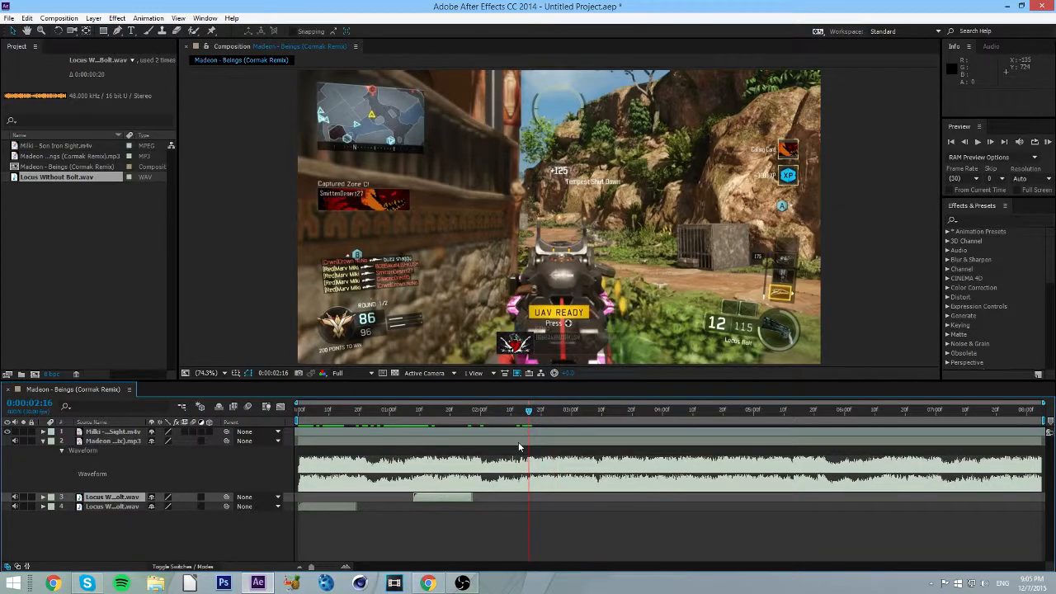
pyautogui.hotkey('ctrl', '/')
pyautogui.press('KP_Decimal')
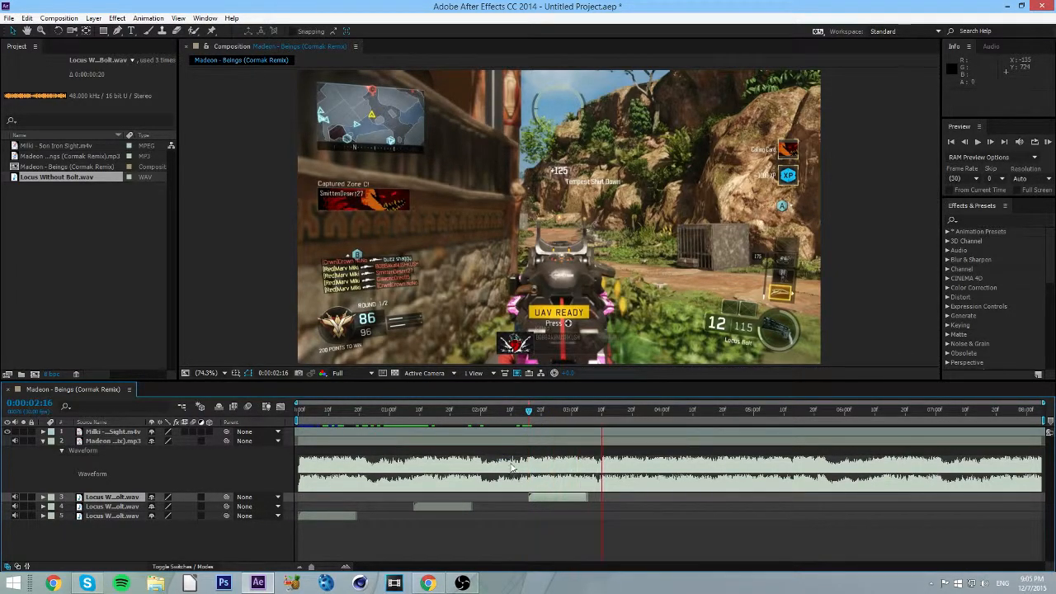
# Enable time remapping on the Milki clip layer and set a Time Remap keyframe at the composition's start.
pyautogui.press('Home')
pyautogui.rightClick(405, 432)
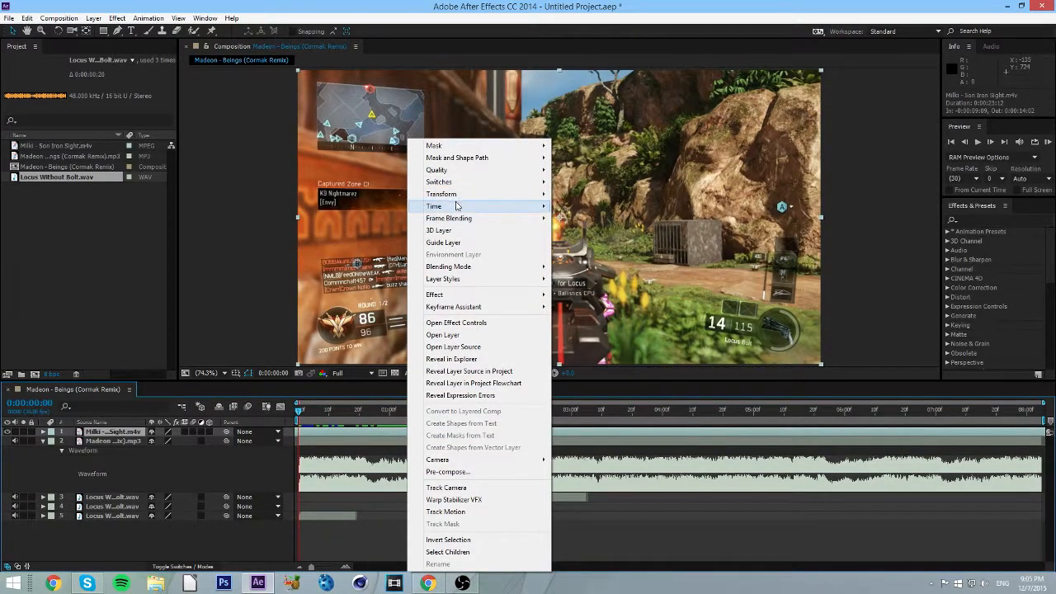
pyautogui.moveTo(457, 206)
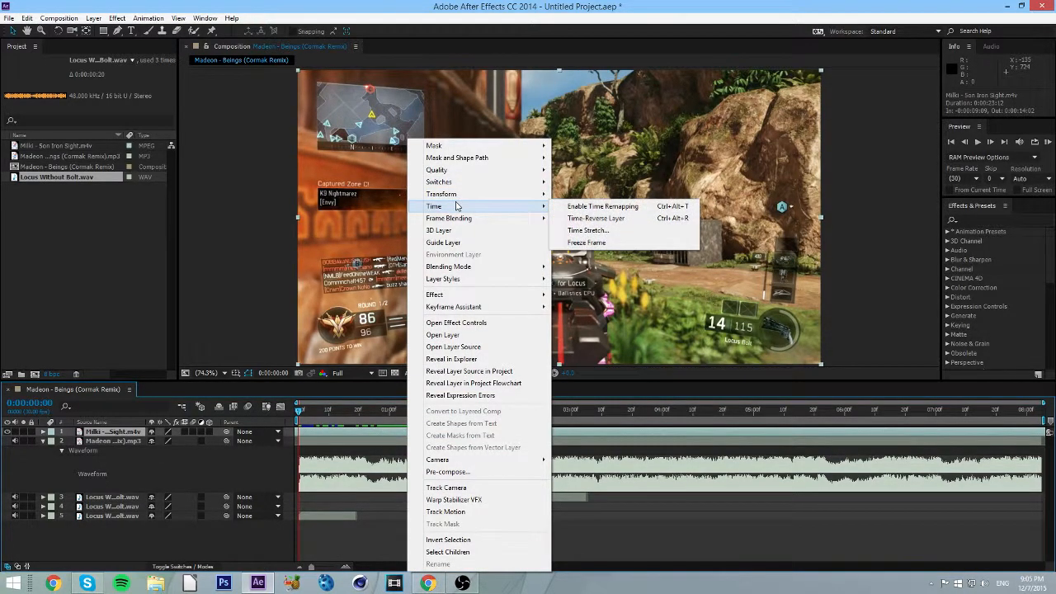
pyautogui.click(618, 208)
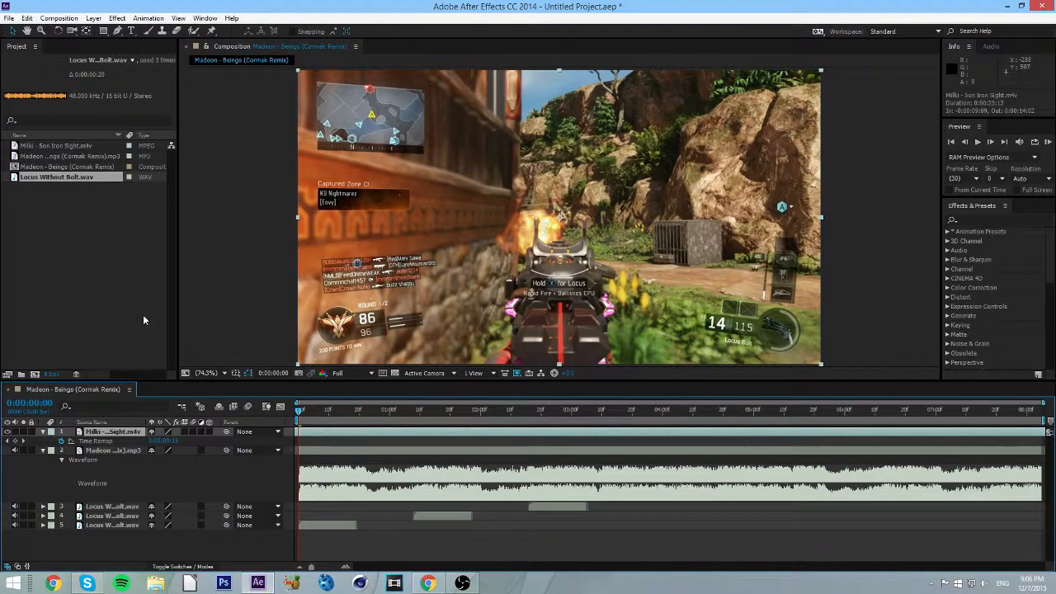
pyautogui.click(15, 442)
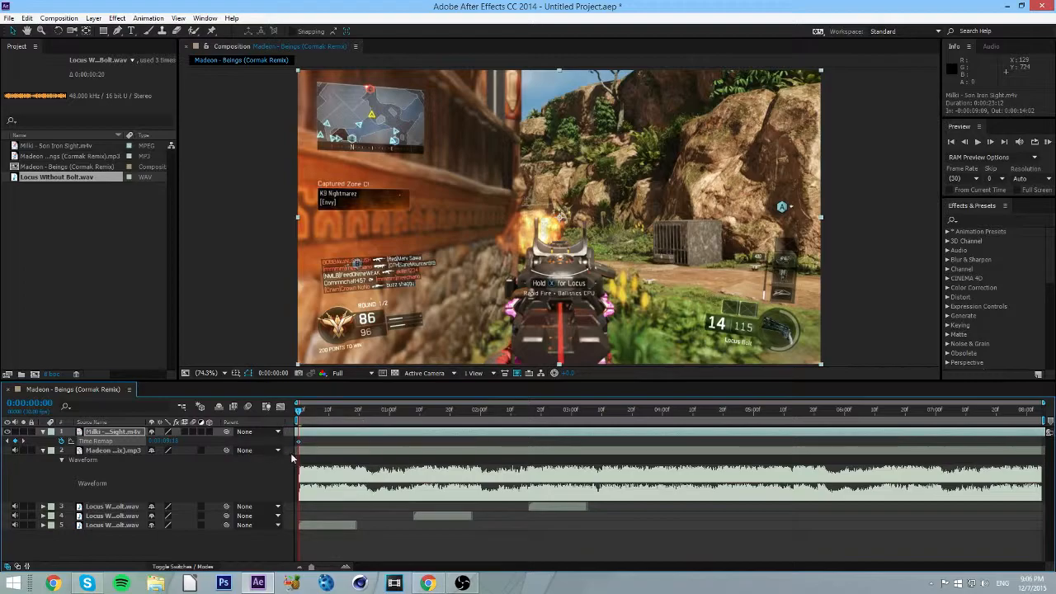
pyautogui.moveTo(299, 442)
pyautogui.mouseDown()
pyautogui.moveTo(361, 458)
pyautogui.moveTo(509, 445)
pyautogui.moveTo(305, 441)
pyautogui.moveTo(305, 452)
pyautogui.mouseUp()
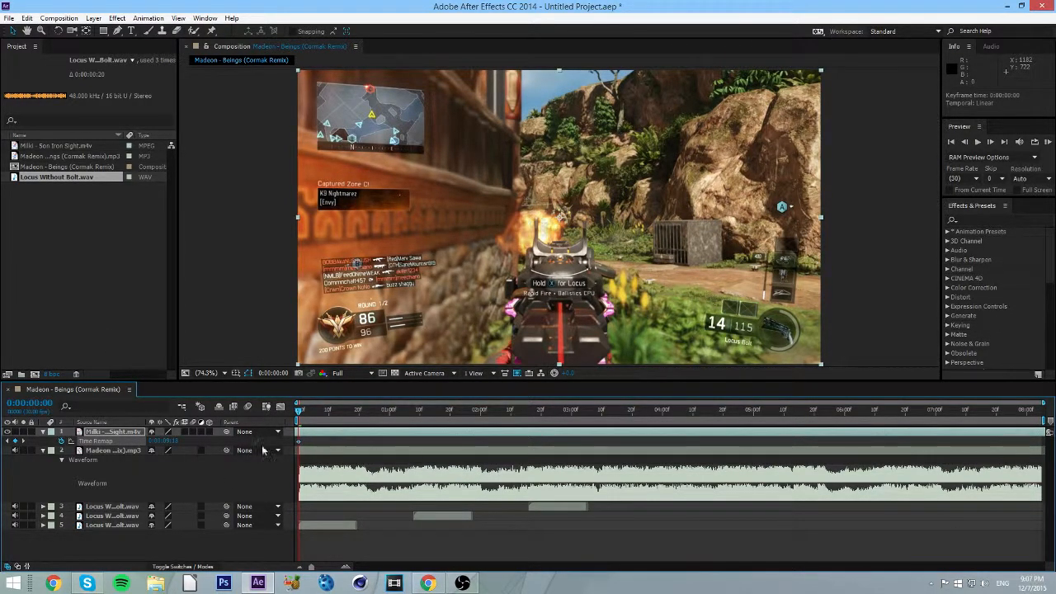
# Add Time Remap keyframes at the gunshots in the clip, at 0:00:01:16 and 0:00:03:05.
pyautogui.click(359, 419)
pyautogui.moveTo(358, 420); pyautogui.dragTo(439, 419)
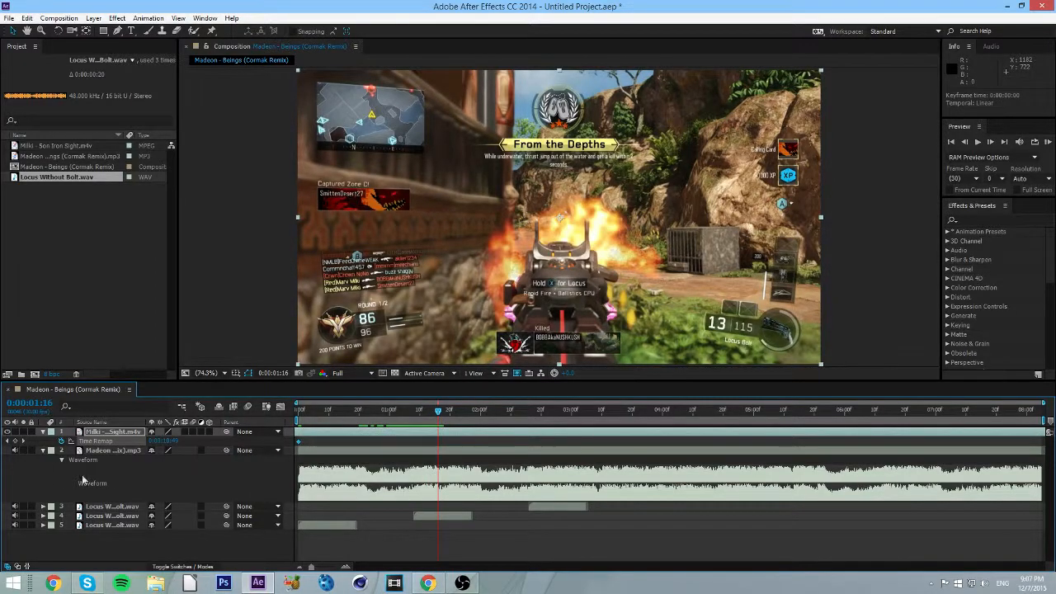
pyautogui.click(14, 441)
pyautogui.moveTo(488, 420); pyautogui.dragTo(587, 419)
pyautogui.click(18, 442)
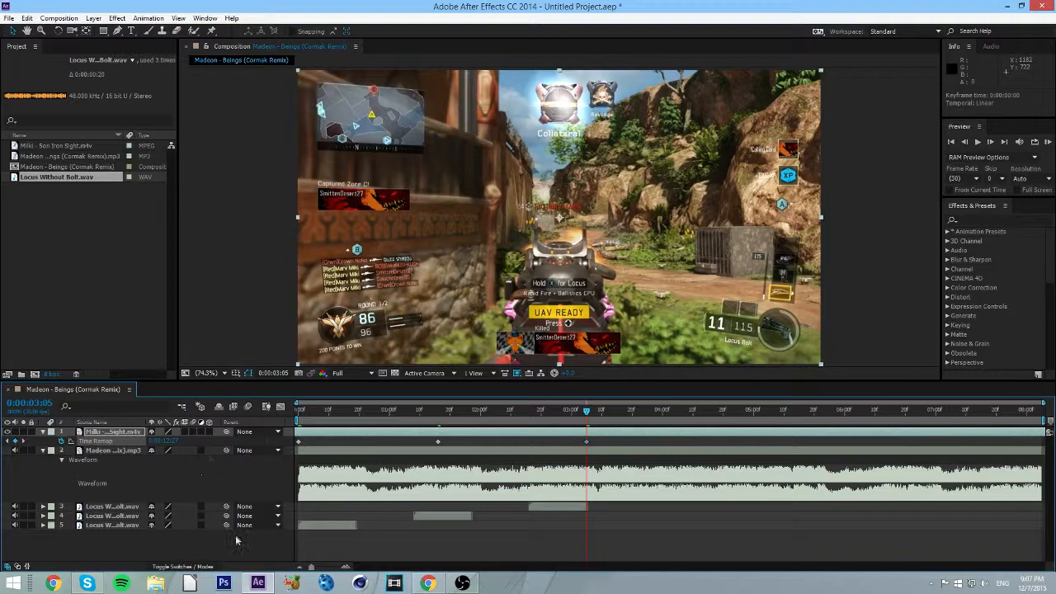
# Move the second and third Time Remap keyframes to the sound-effect starts at 0:00:01:08 and 0:00:02:16.
pyautogui.click(416, 410)
pyautogui.moveTo(438, 442); pyautogui.dragTo(414, 443)
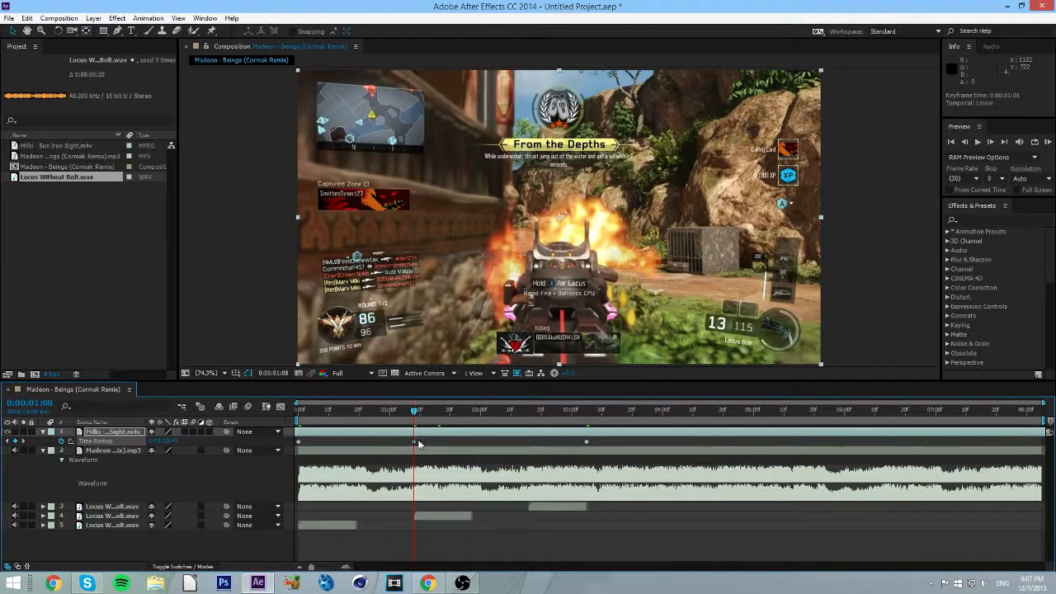
pyautogui.click(527, 409)
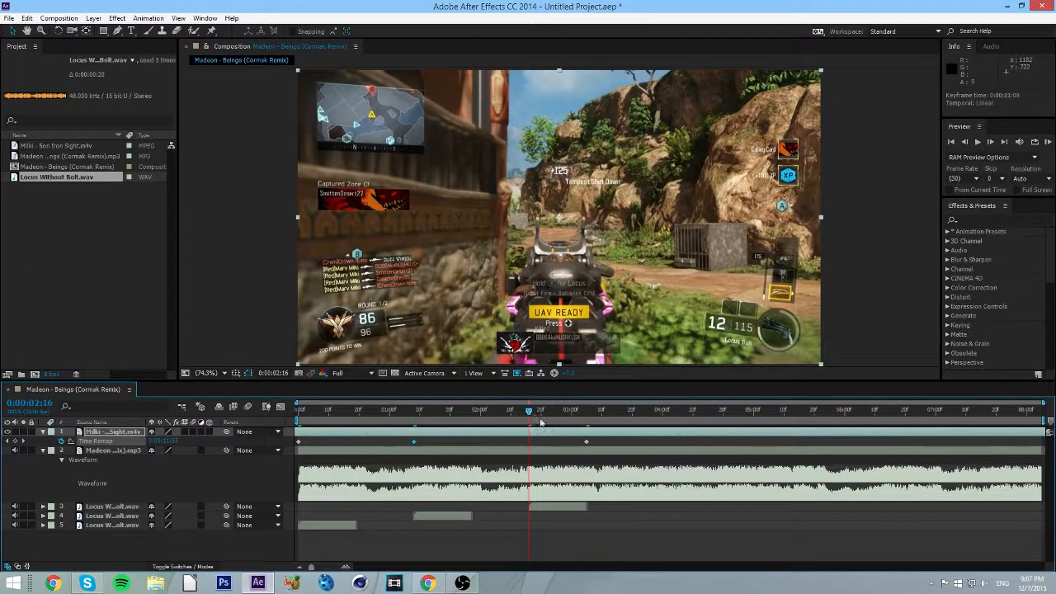
pyautogui.moveTo(587, 443); pyautogui.dragTo(526, 423)
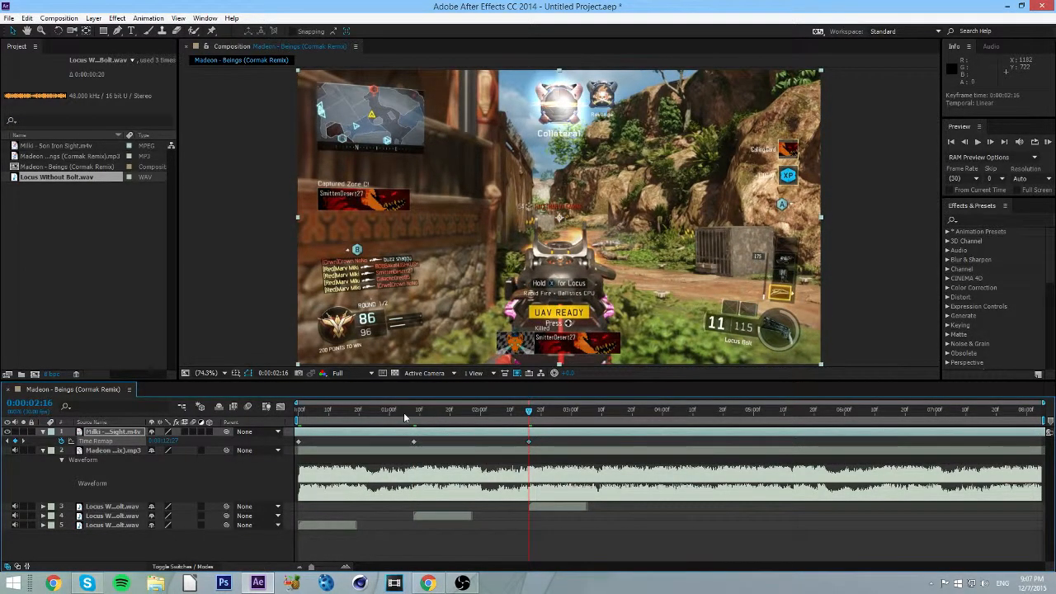
# Play a RAM preview of the synced clip from the start, and stop playback.
pyautogui.press('Home')
pyautogui.press('KP_0')
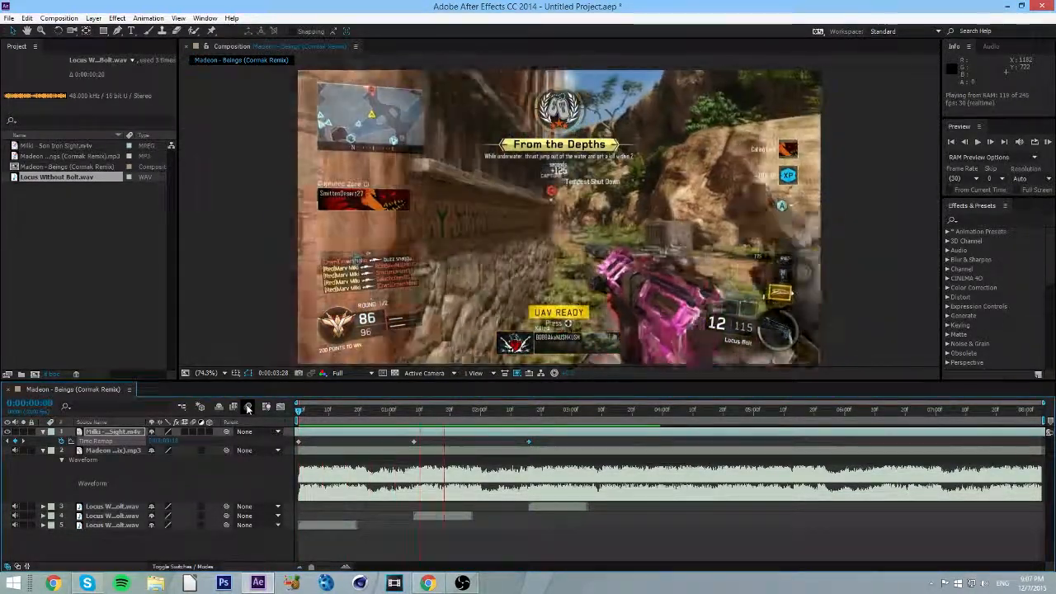
pyautogui.press('space')
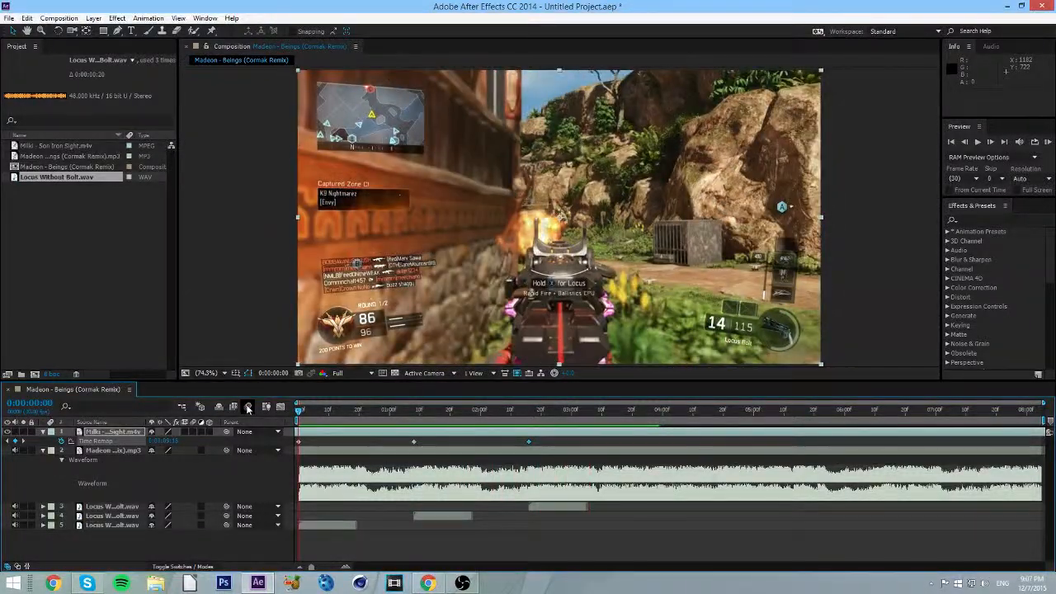
# Preview the synced clip from the composition's start, and stop playback.
pyautogui.moveTo(299, 412); pyautogui.dragTo(254, 450)
pyautogui.press('space')
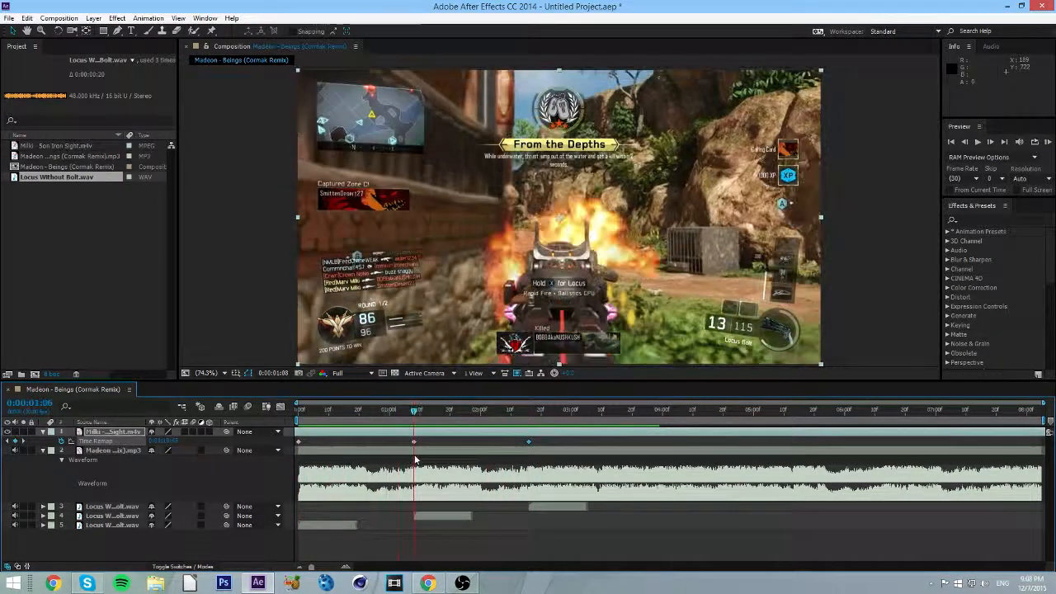
pyautogui.press('space')
# Find the Levels effect by searching for "level", and apply it to the Milki clip layer.
pyautogui.click(979, 213)
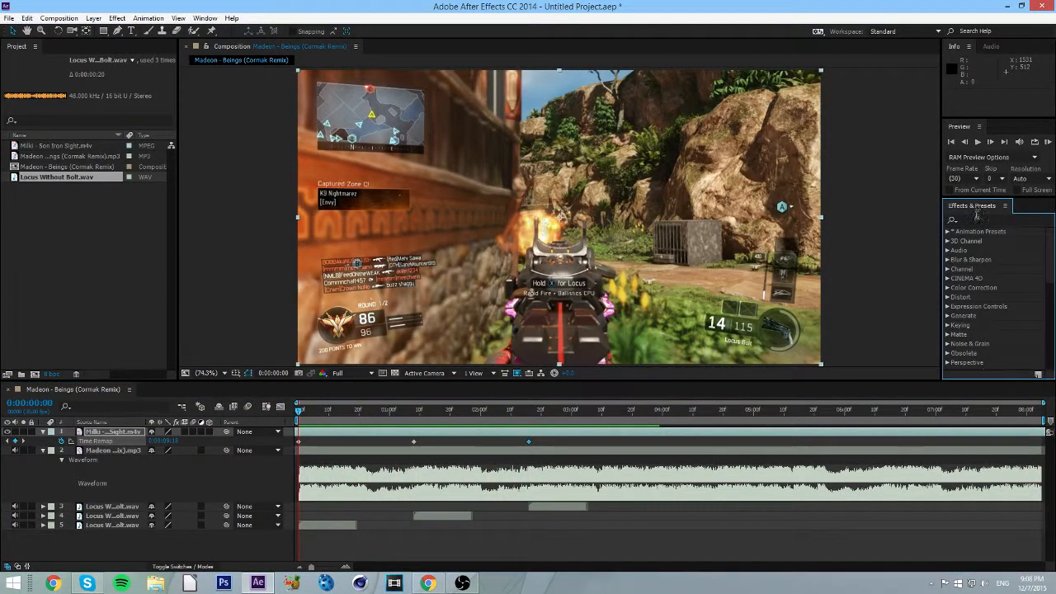
pyautogui.click(965, 220)
pyautogui.write('level')
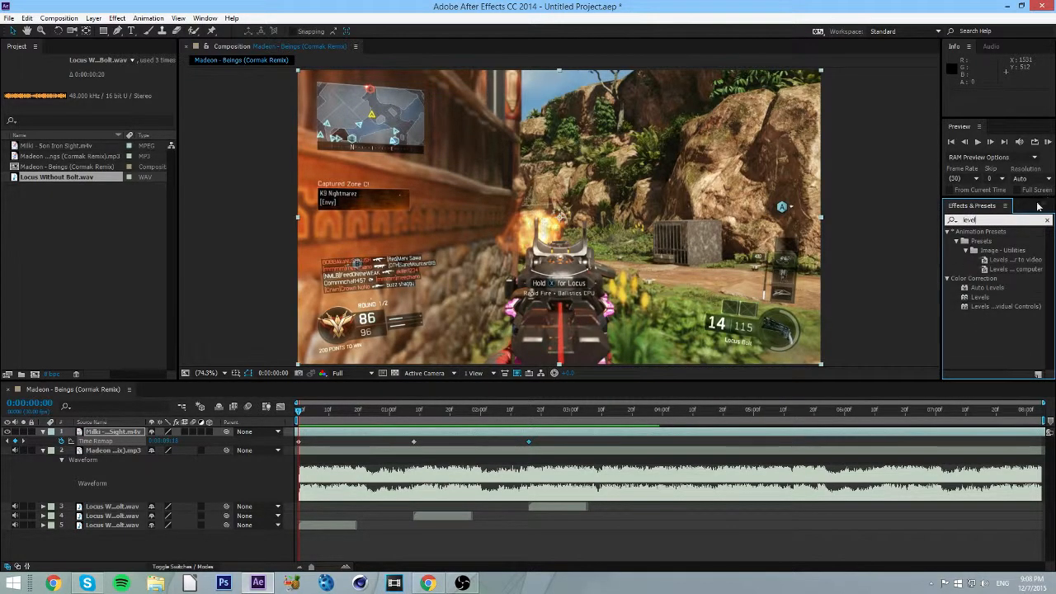
pyautogui.doubleClick(980, 298)
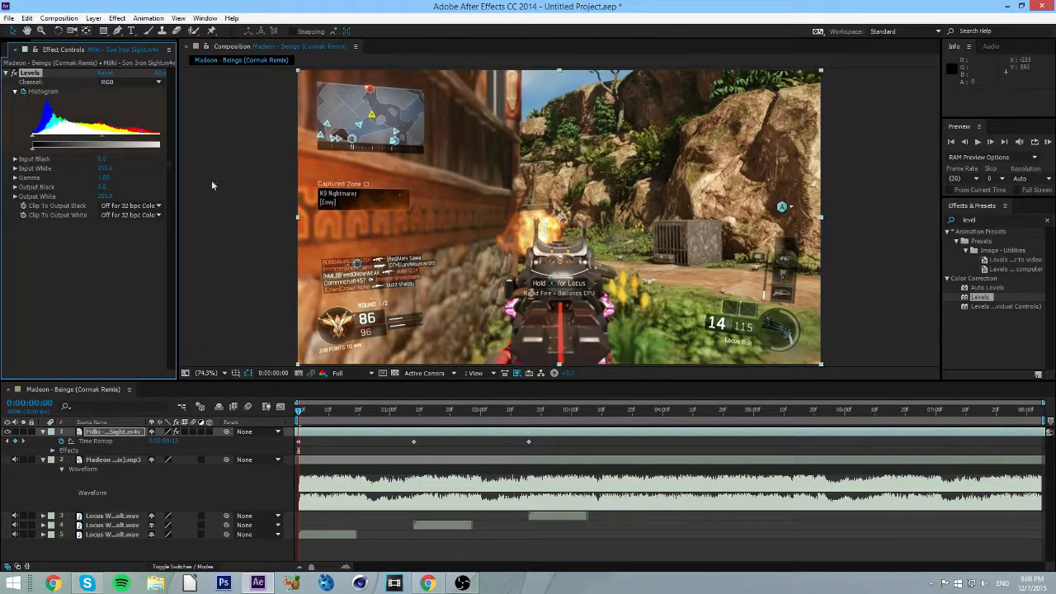
# Move the Levels Histogram keyframe one frame before the composition's start, and raise Gamma to 3.47 at 0:00:00:00.
pyautogui.press('u')
pyautogui.press('u')
pyautogui.press('u')
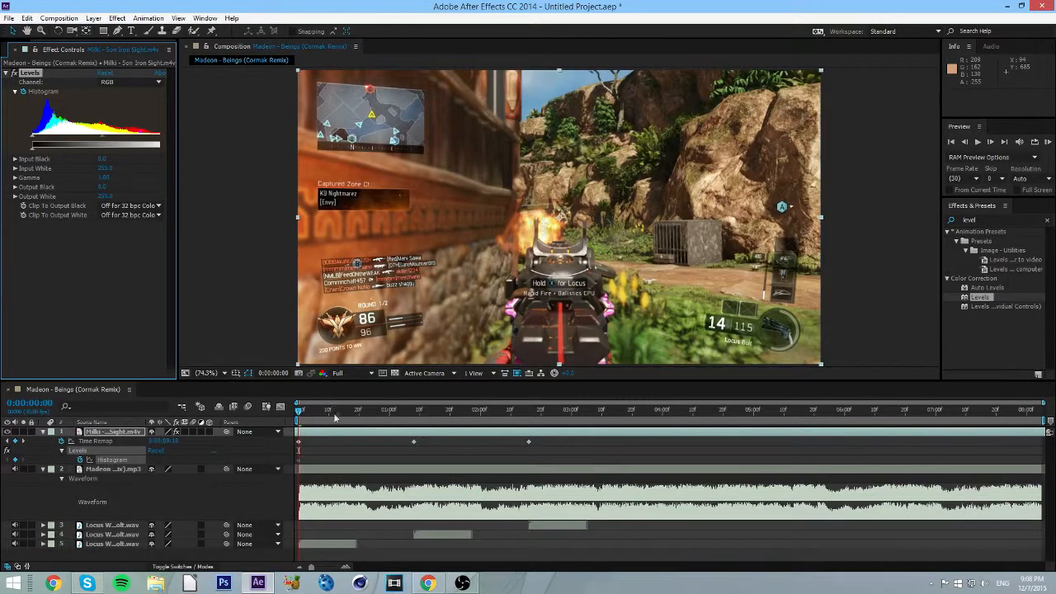
pyautogui.press('u')
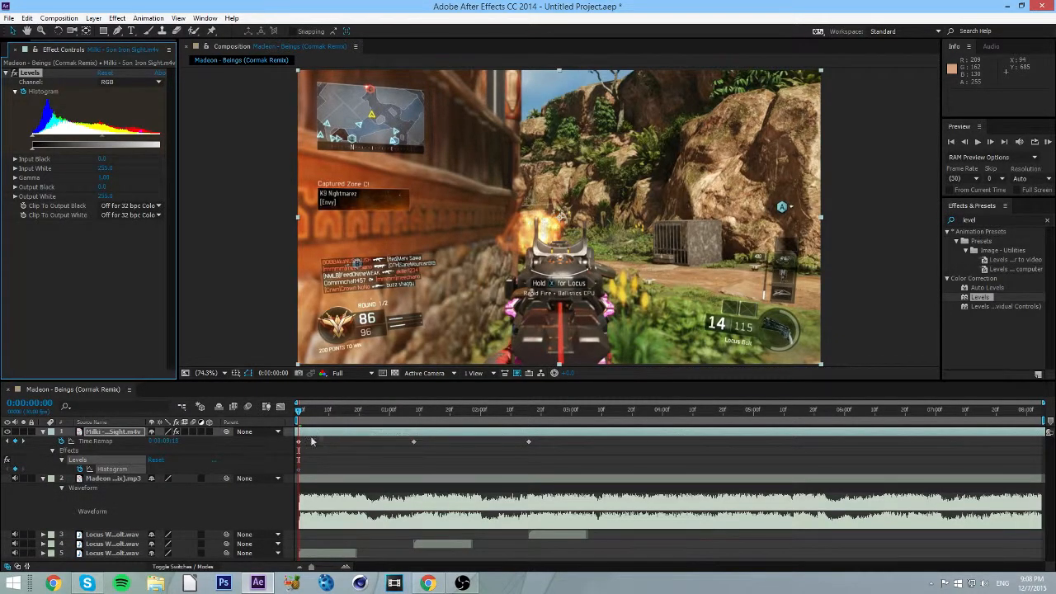
pyautogui.press('u')
pyautogui.press('u')
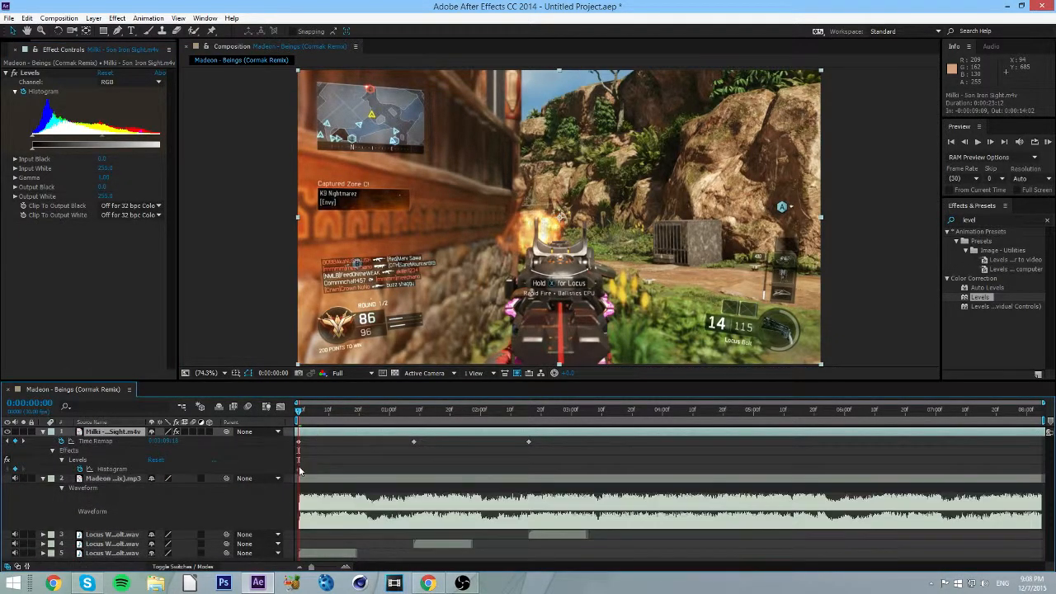
pyautogui.click(299, 471)
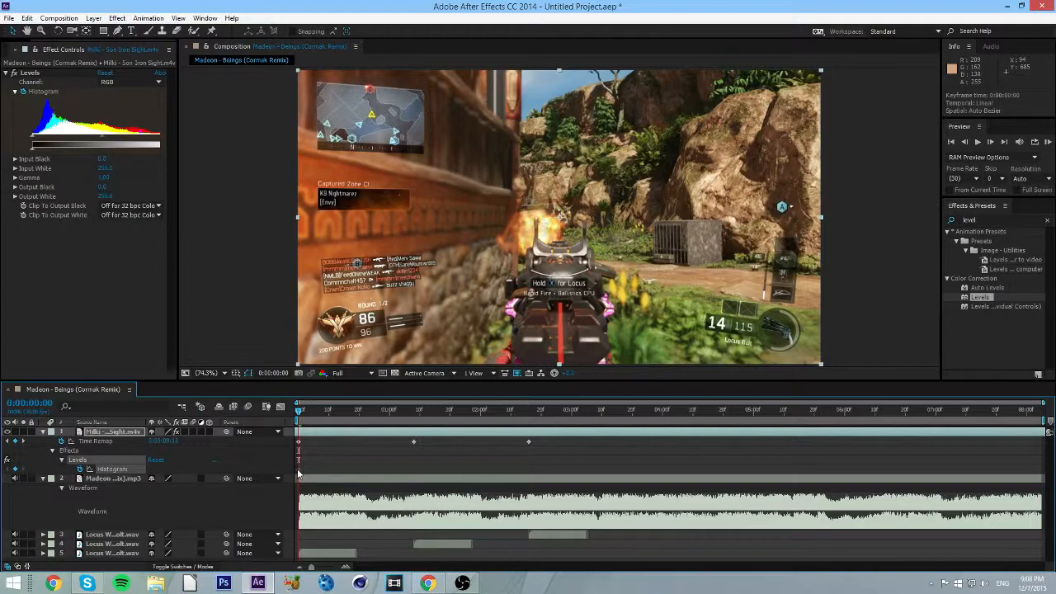
pyautogui.moveTo(297, 471); pyautogui.dragTo(293, 475)
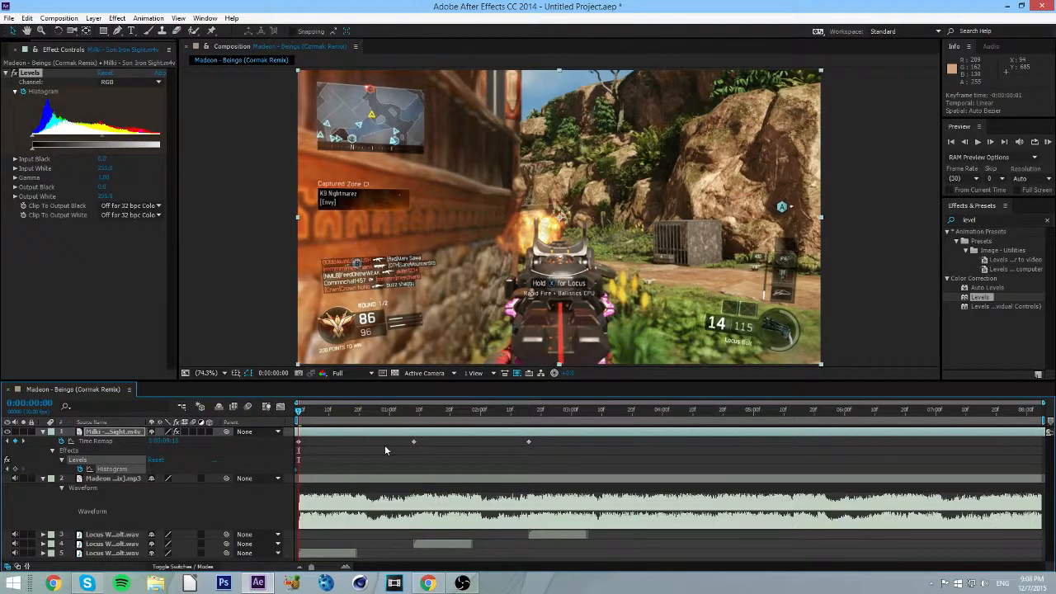
pyautogui.moveTo(104, 141); pyautogui.dragTo(44, 151)
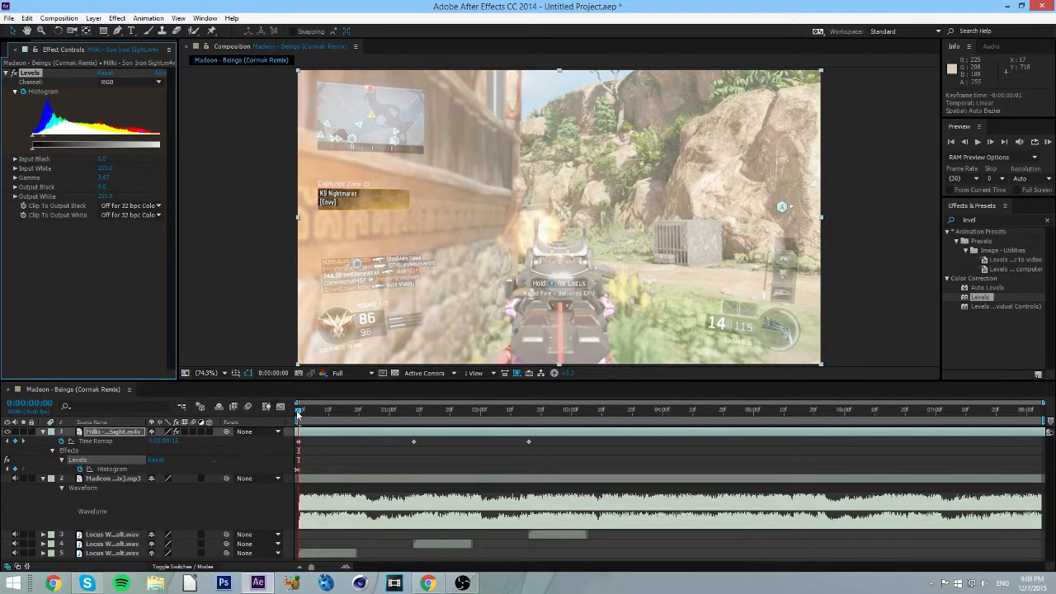
# Copy the Histogram keyframe that precedes the composition's start to 0:00:00:16, ending the first brightness flash.
pyautogui.moveTo(297, 409); pyautogui.dragTo(346, 414)
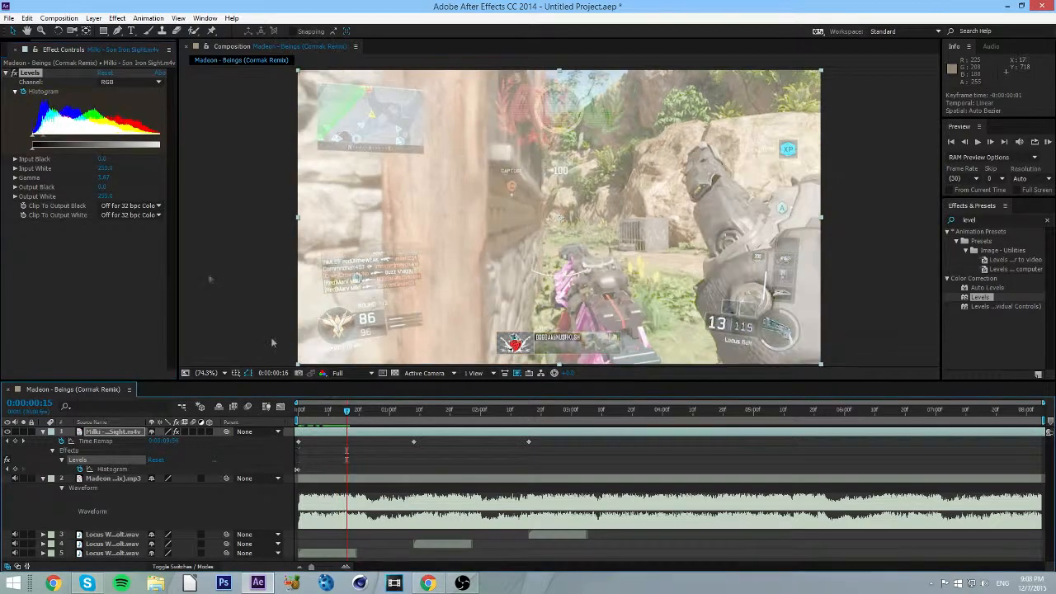
pyautogui.click(296, 472)
pyautogui.hotkey('ctrl', 'v')
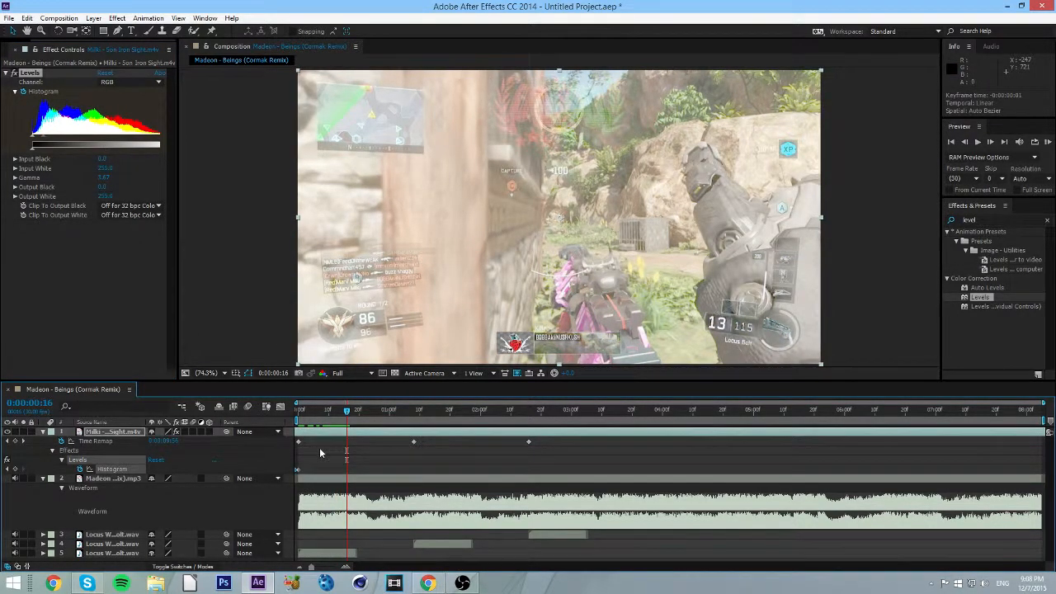
# Copy the three Histogram flash keyframes and paste them one frame before the other gunshots, at 0:00:01:07 and 0:00:02:15.
pyautogui.moveTo(302, 410); pyautogui.dragTo(415, 426)
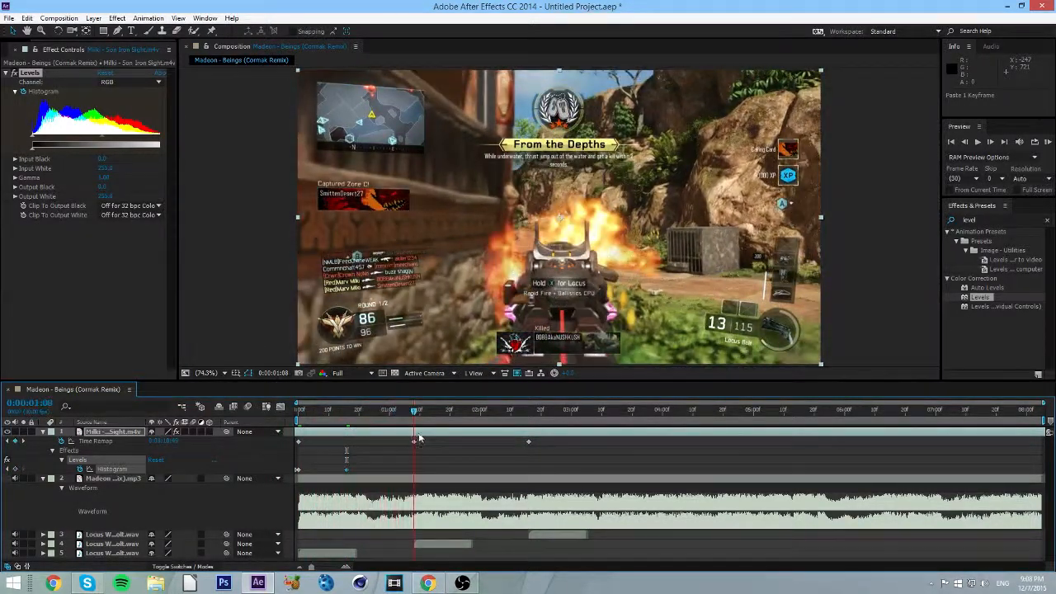
pyautogui.hotkey('ctrl', 'c')
pyautogui.click(964, 141)
pyautogui.hotkey('ctrl', 'v')
pyautogui.click(532, 408)
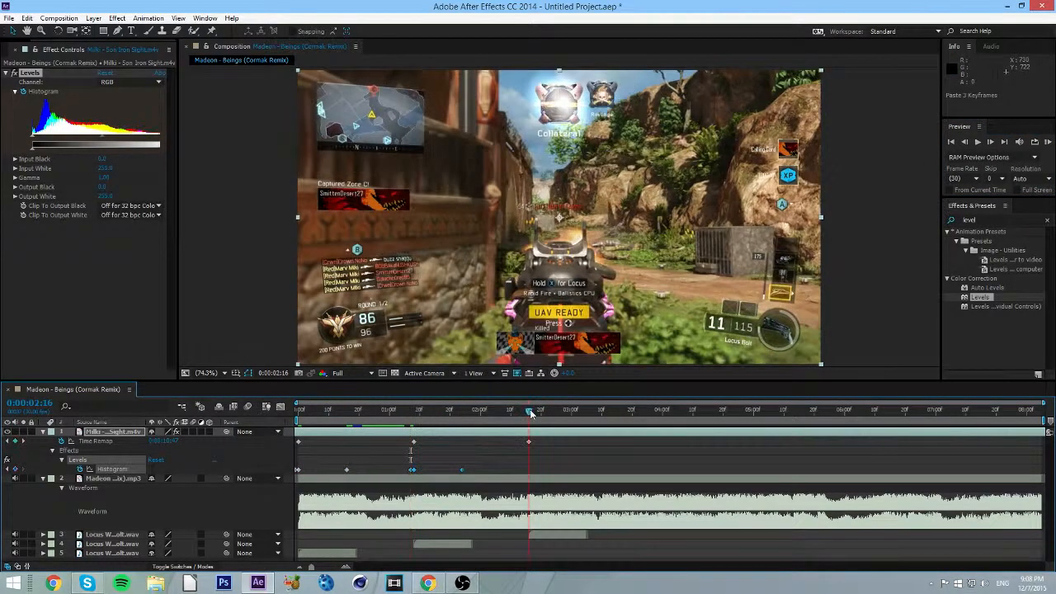
pyautogui.hotkey('ctrl', 'v')
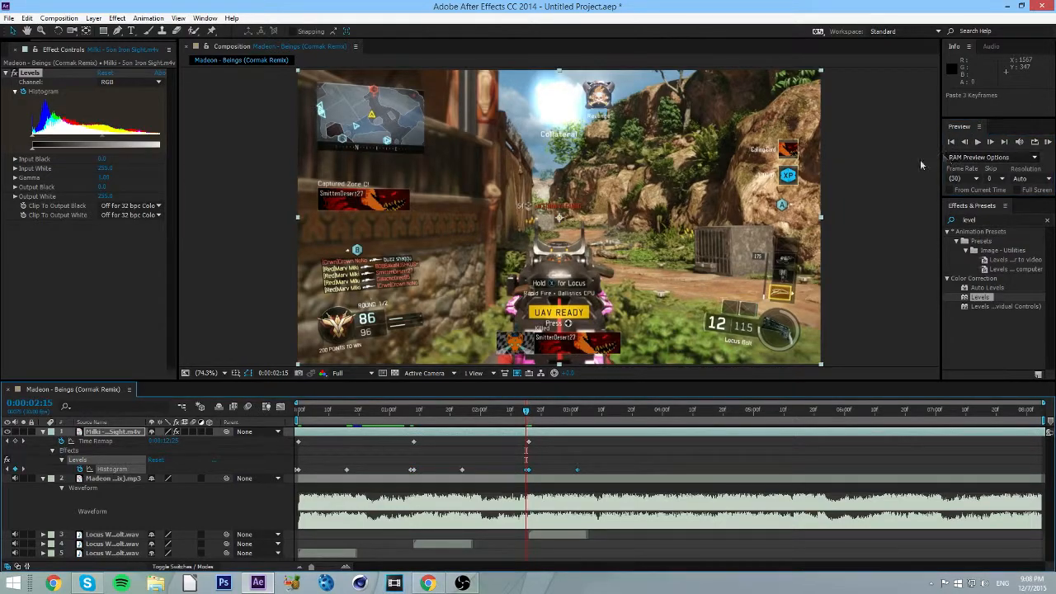
# Collapse the clip layer's properties, play a RAM preview of the flashes, and return to the composition's start.
pyautogui.press('u')
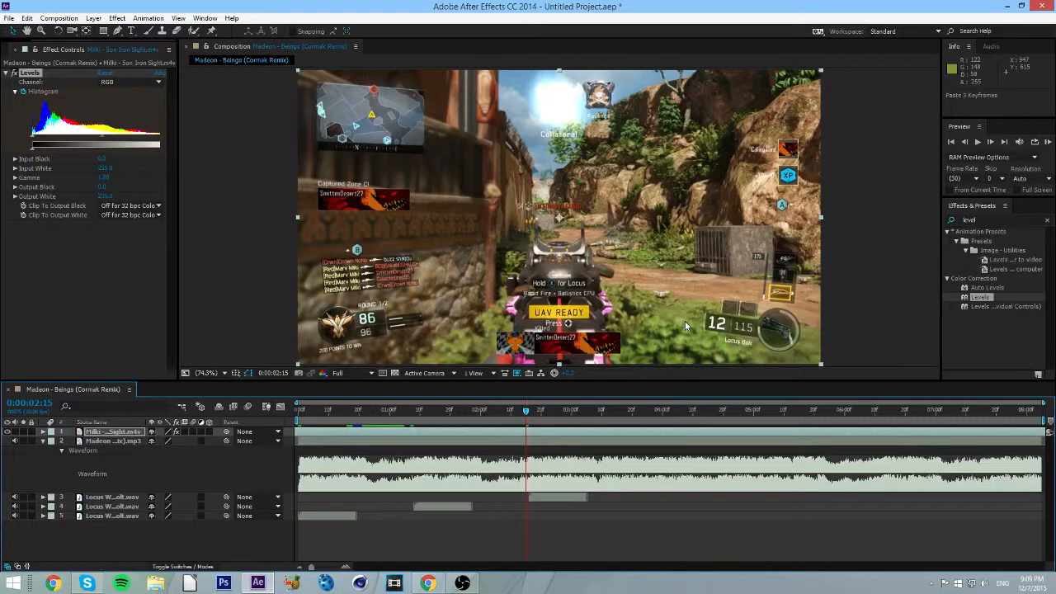
pyautogui.press('KP_0')
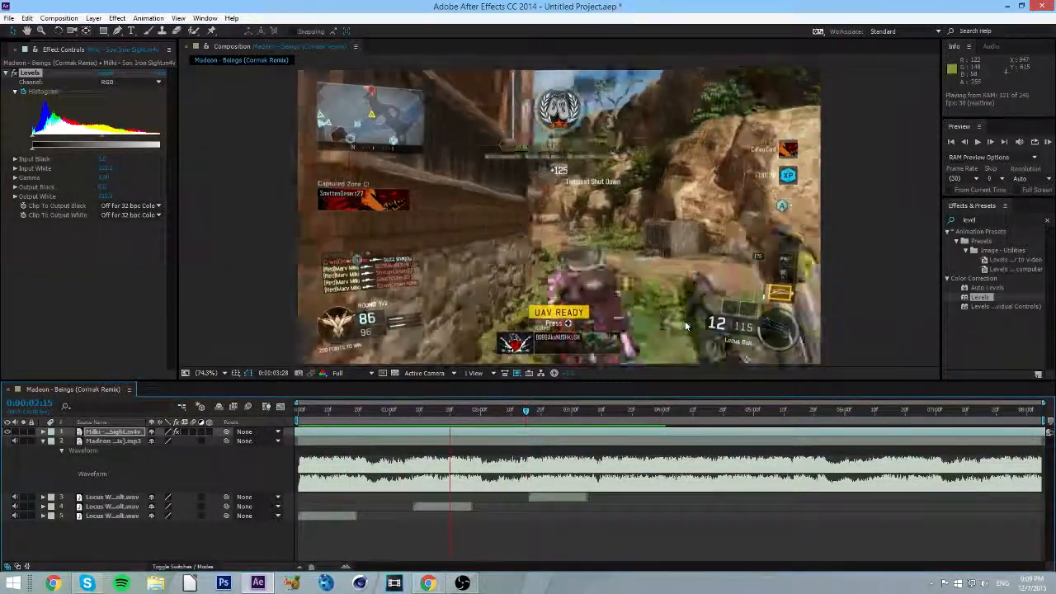
pyautogui.press('space')
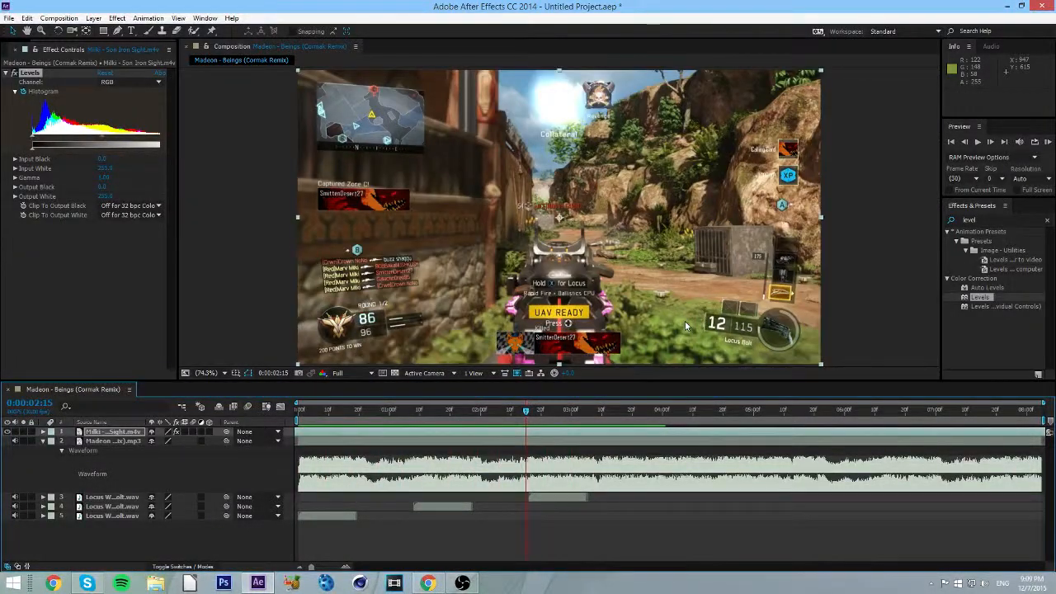
pyautogui.moveTo(549, 414); pyautogui.dragTo(277, 449)
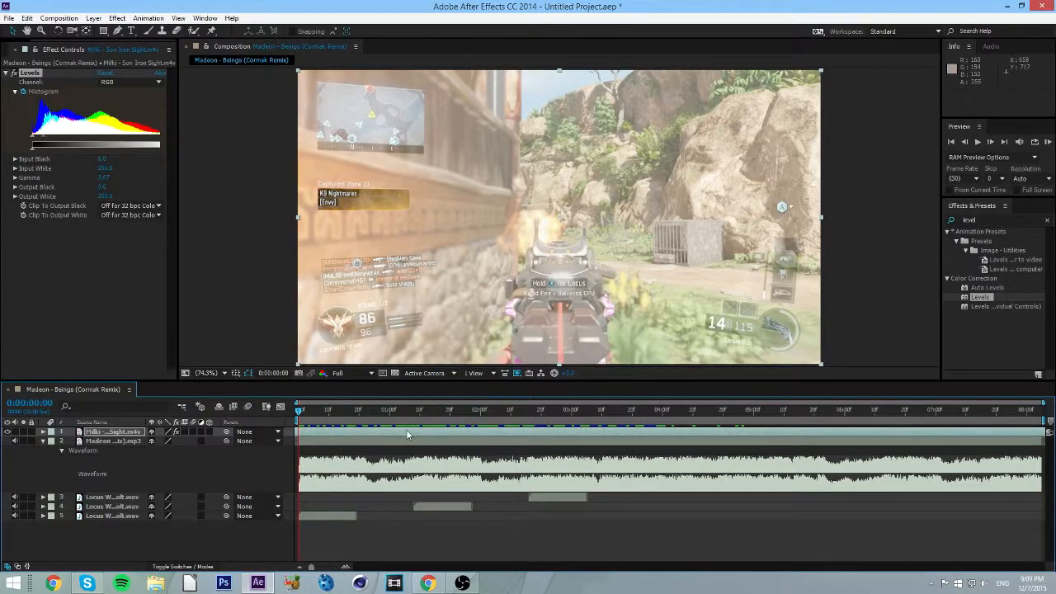
pyautogui.click(93, 17)
pyautogui.moveTo(105, 33)
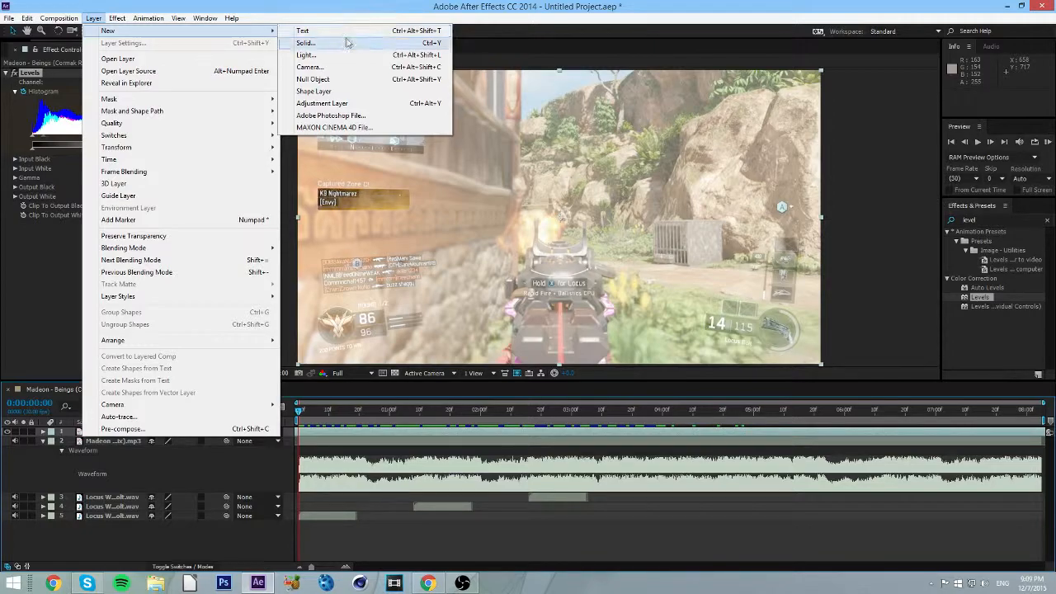
pyautogui.click(346, 42)
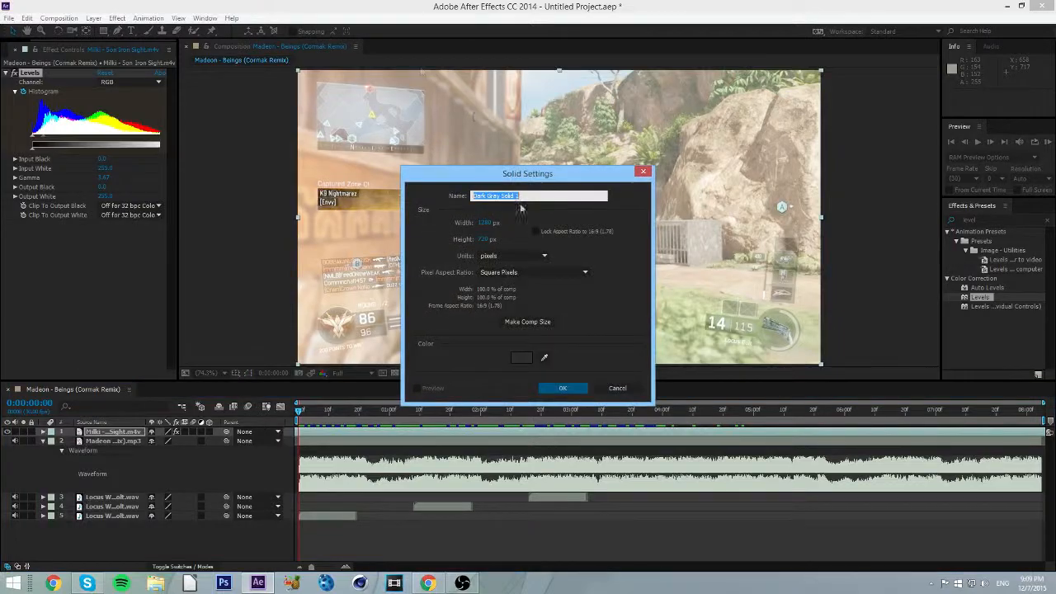
pyautogui.click(539, 386)
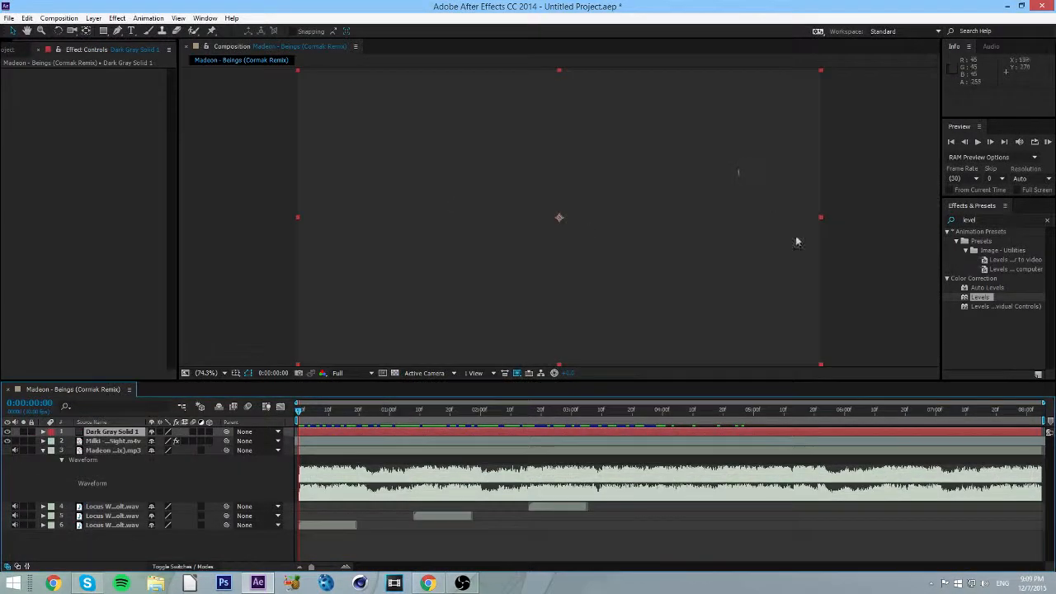
pyautogui.hotkey('ctrl', 'z')
# Create a new adjustment layer above the Milki clip, and return to the composition's start.
pyautogui.click(93, 18)
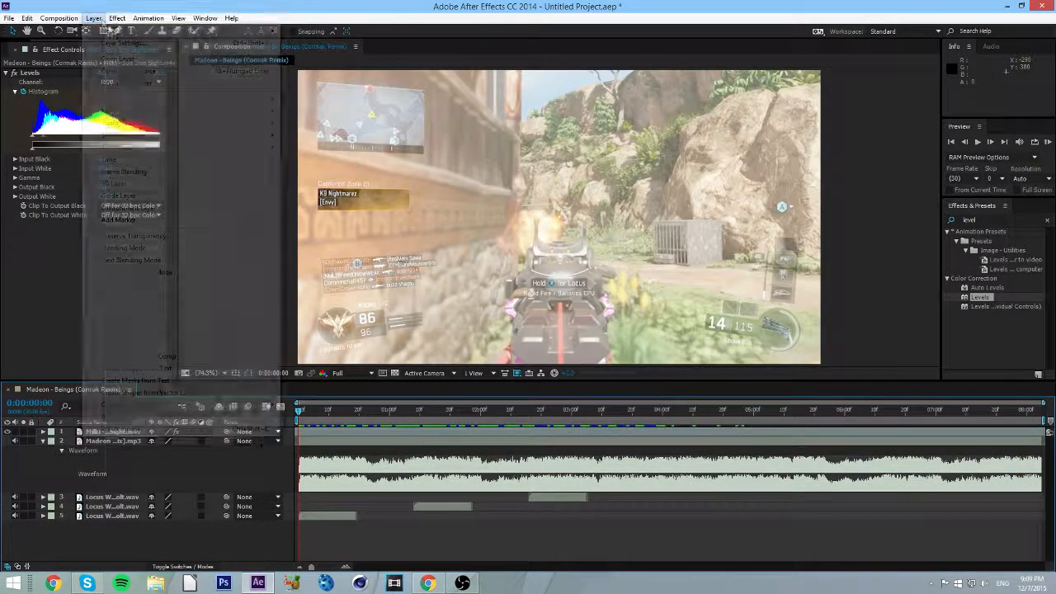
pyautogui.click(93, 18)
pyautogui.click(93, 18)
pyautogui.moveTo(123, 30)
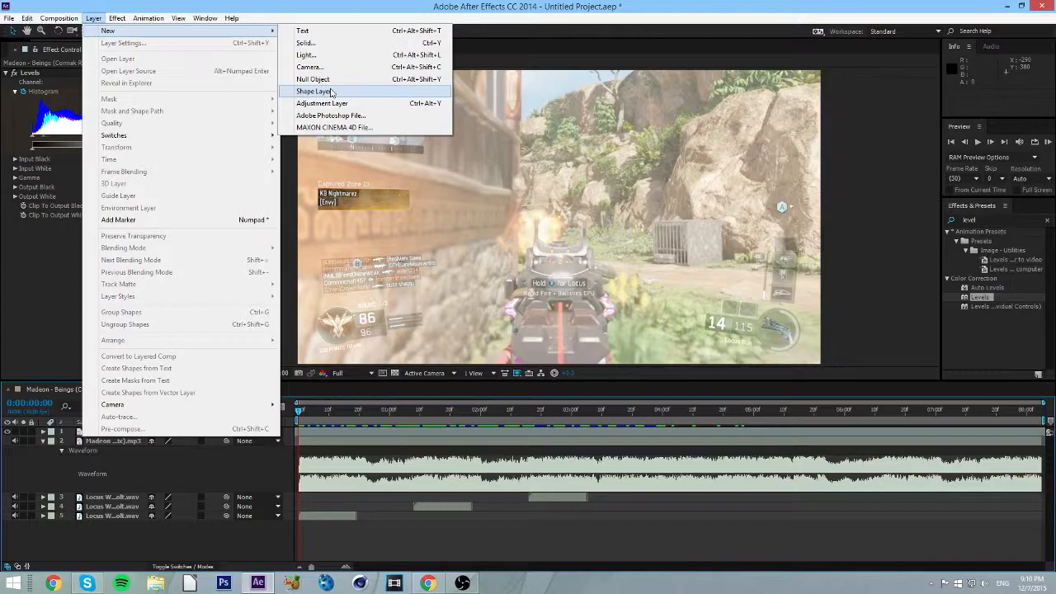
pyautogui.click(334, 103)
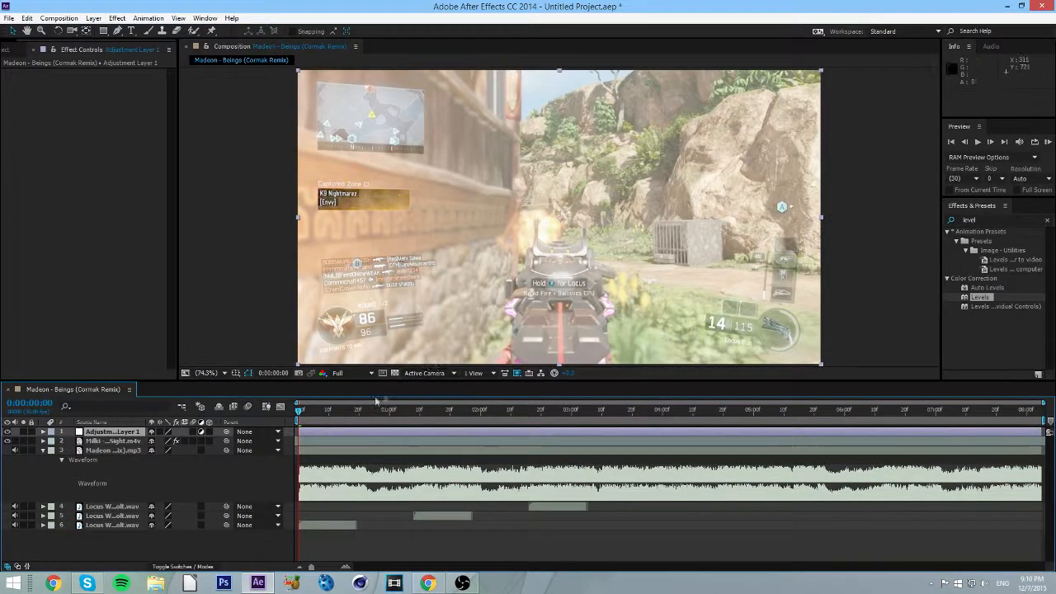
pyautogui.moveTo(300, 407); pyautogui.dragTo(255, 462)
# Cut the Levels effect from the Milki clip layer, and play a RAM preview without it.
pyautogui.click(113, 441)
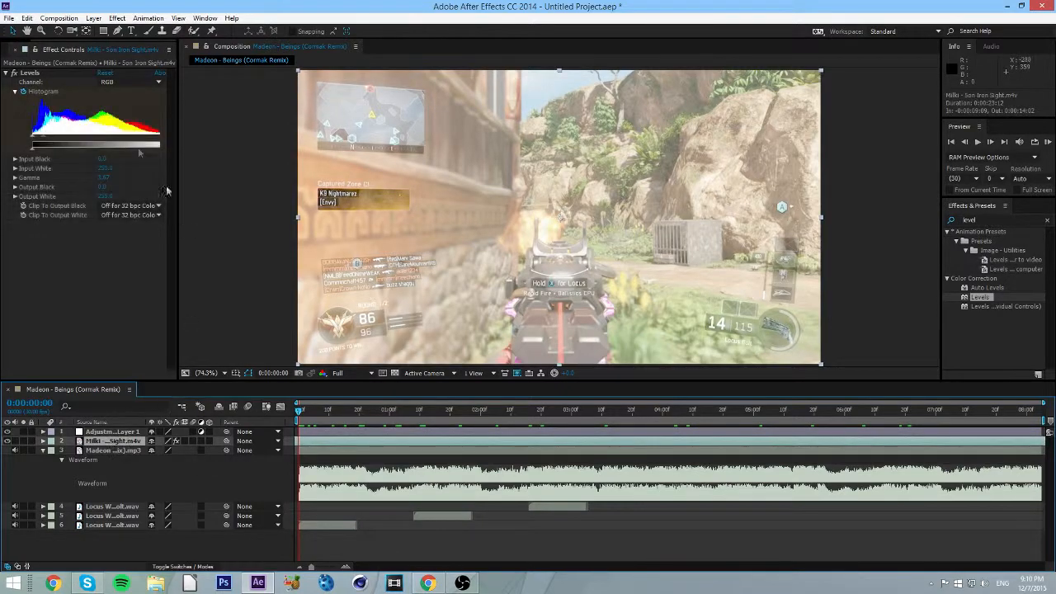
pyautogui.click(31, 73)
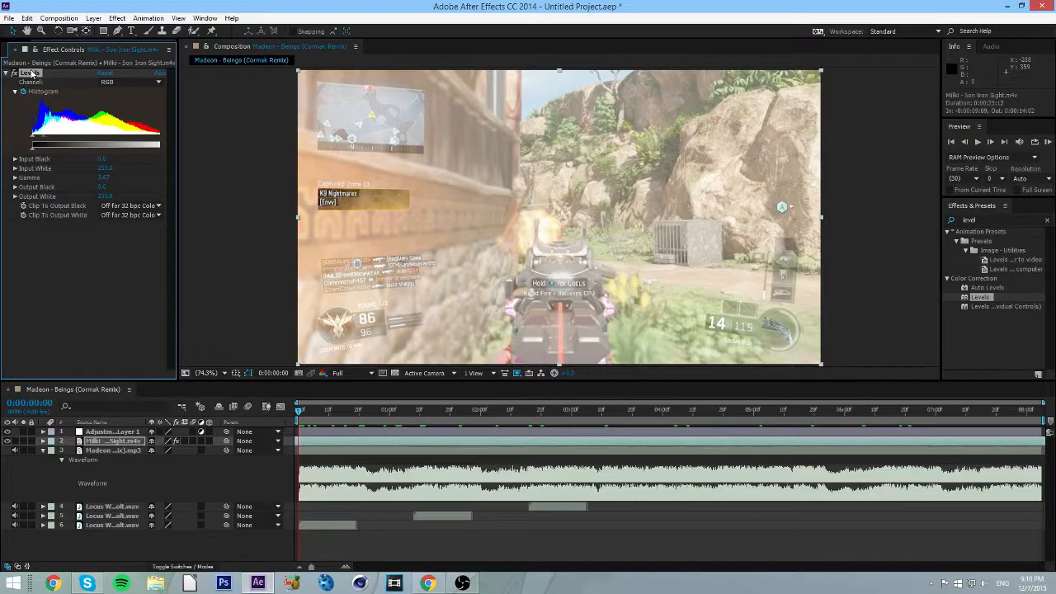
pyautogui.press('Delete')
pyautogui.press('KP_0')
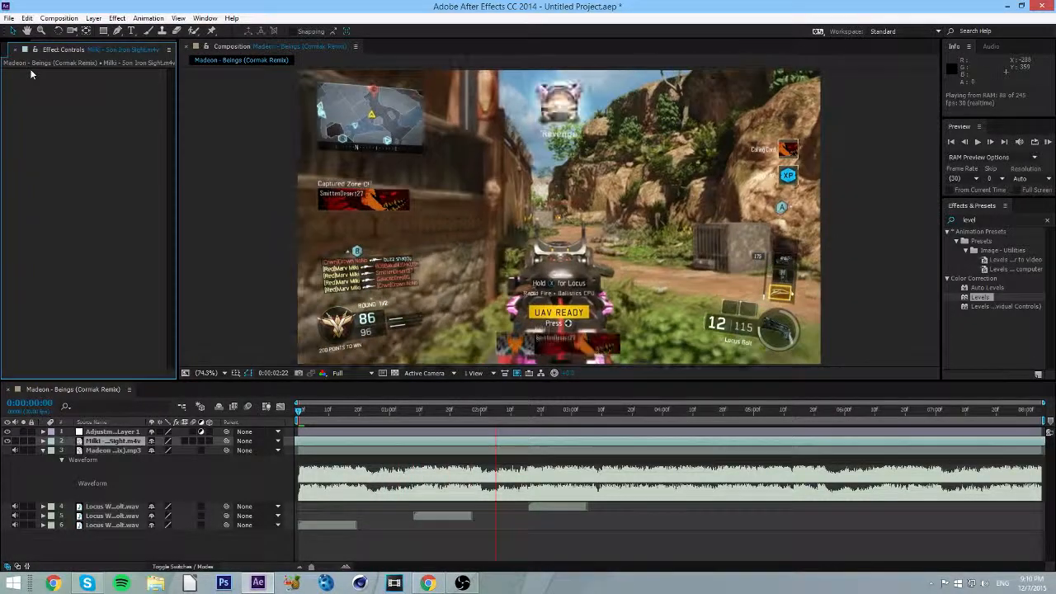
pyautogui.press('space')
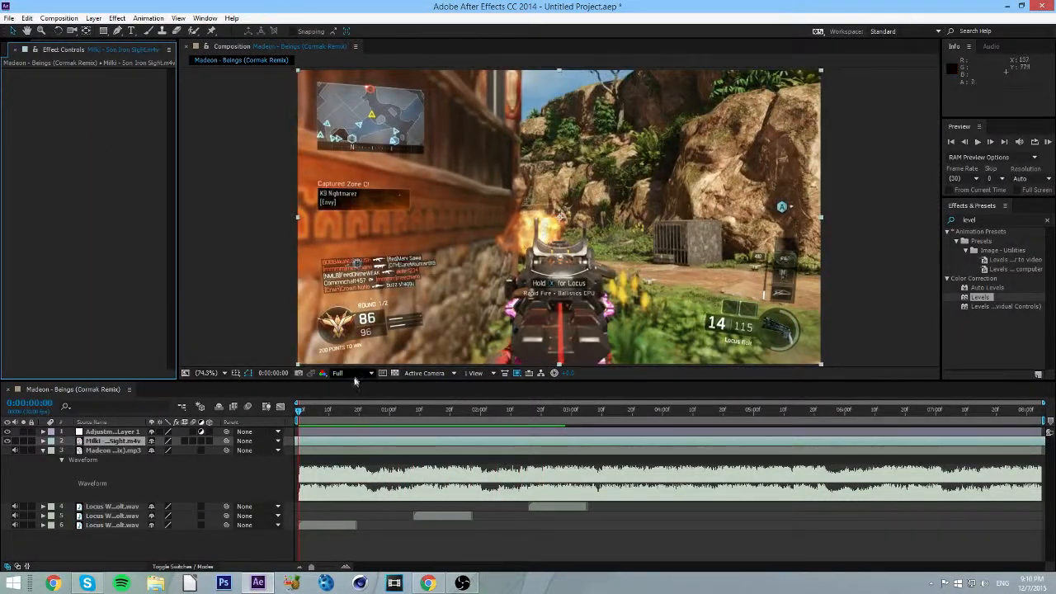
# Paste the keyframed Levels effect onto the adjustment layer, and scrub through the start of the composition to check it.
pyautogui.click(313, 433)
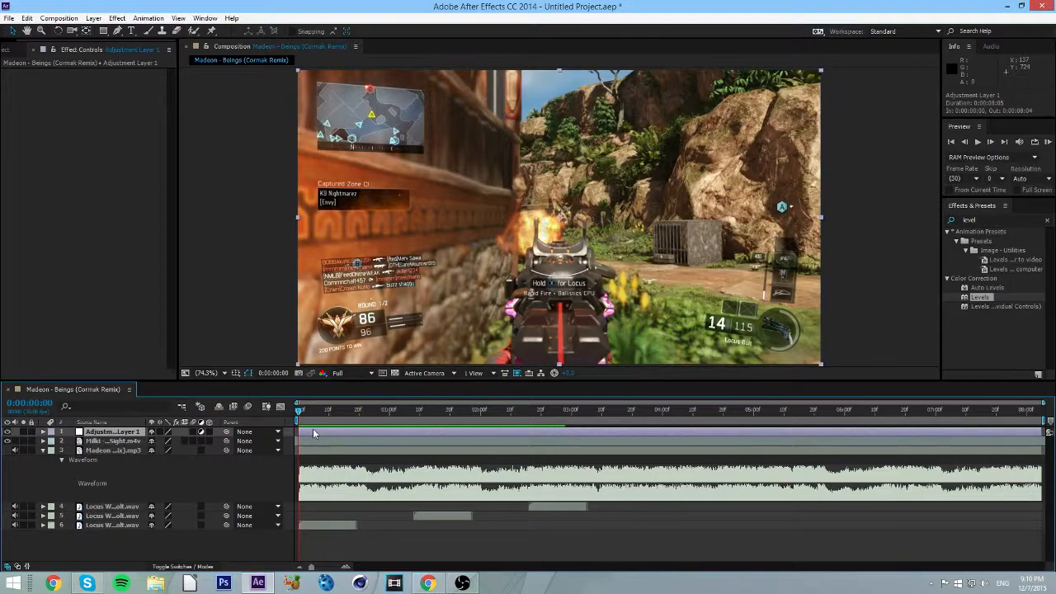
pyautogui.hotkey('ctrl', 'alt', 'l')
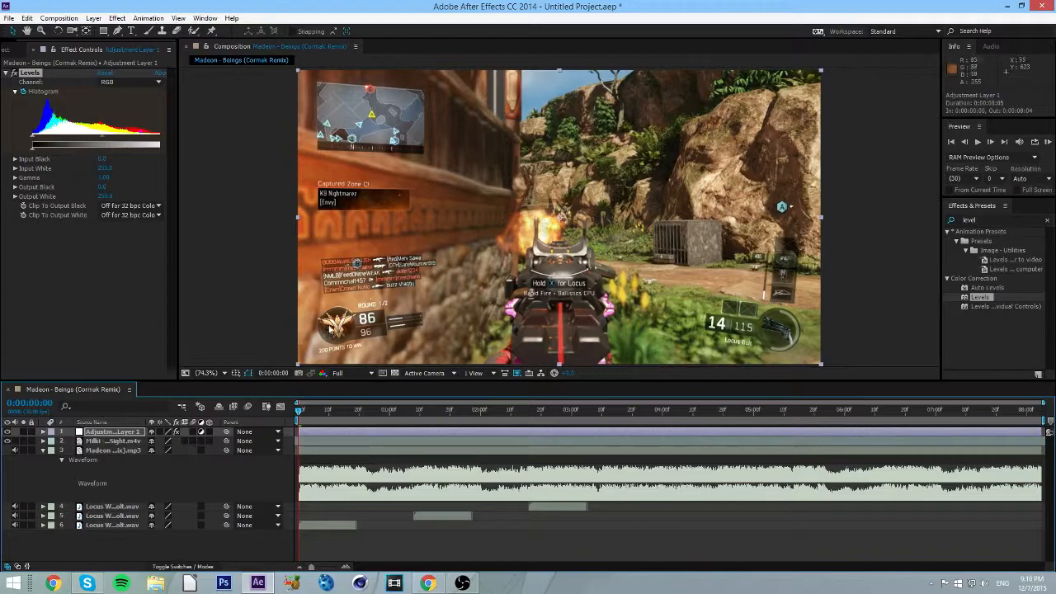
pyautogui.moveTo(299, 411); pyautogui.dragTo(443, 390)
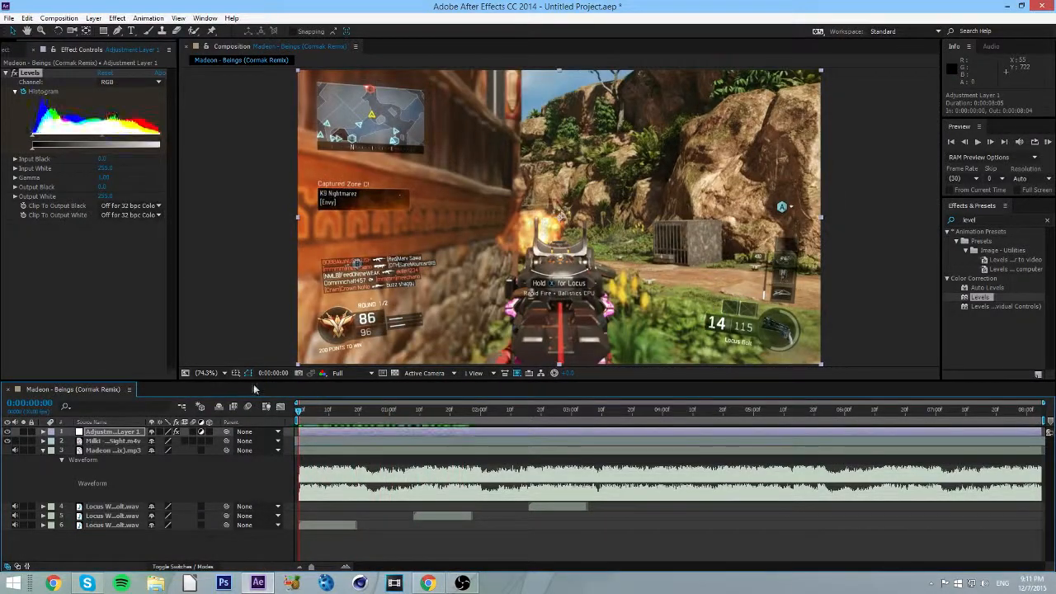
# Shift all the adjustment layer's Histogram keyframes one frame earlier, collapse its properties, and return to the composition's start.
pyautogui.press('u')
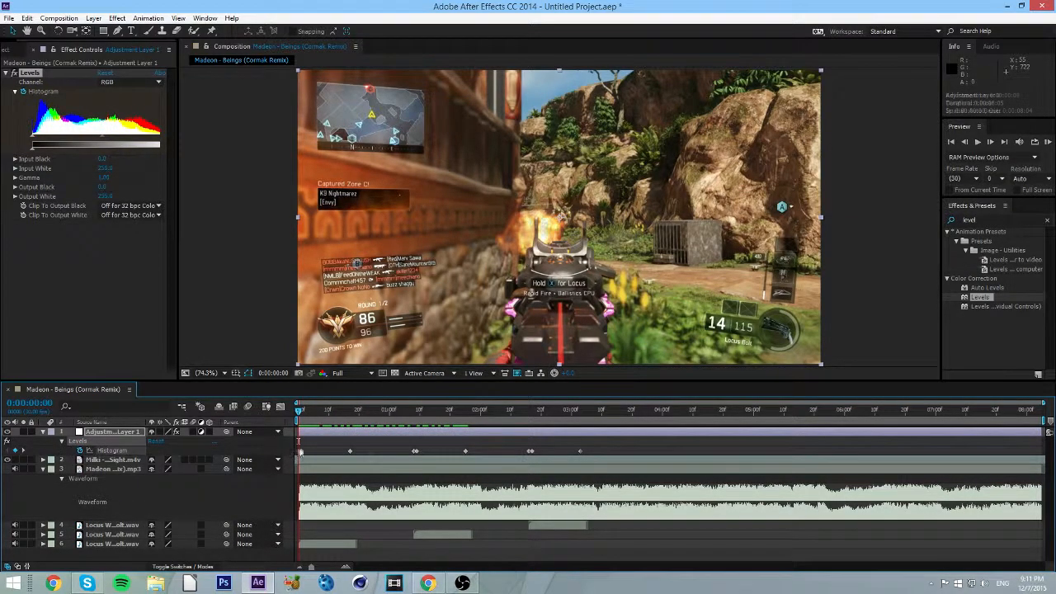
pyautogui.moveTo(299, 452); pyautogui.dragTo(508, 449)
pyautogui.hotkey('ctrl', 'z')
pyautogui.moveTo(609, 447); pyautogui.dragTo(257, 465)
pyautogui.moveTo(415, 454); pyautogui.dragTo(412, 453)
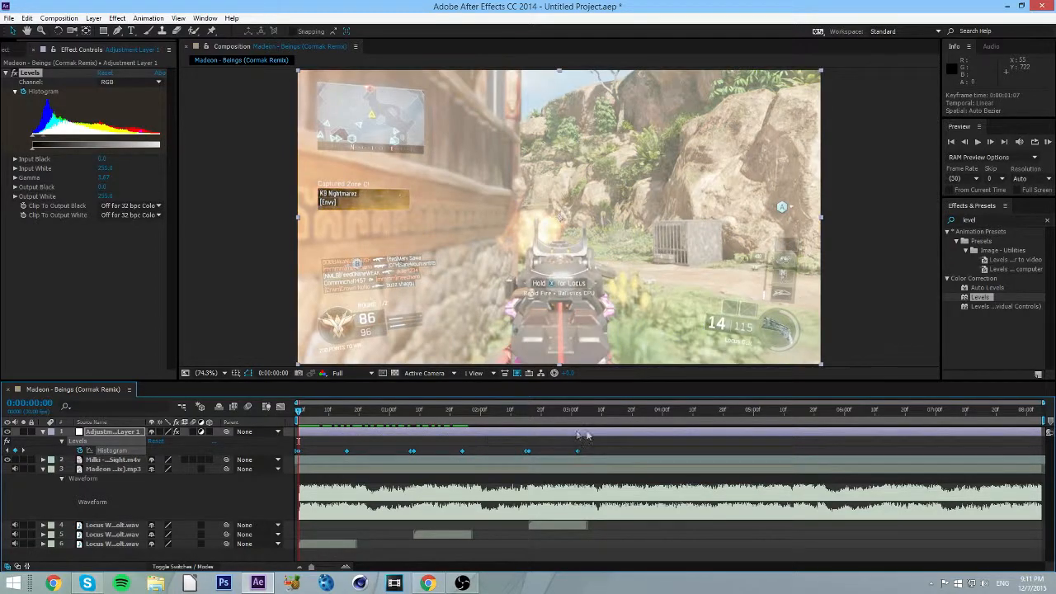
pyautogui.press('u')
pyautogui.moveTo(299, 411); pyautogui.dragTo(261, 407)
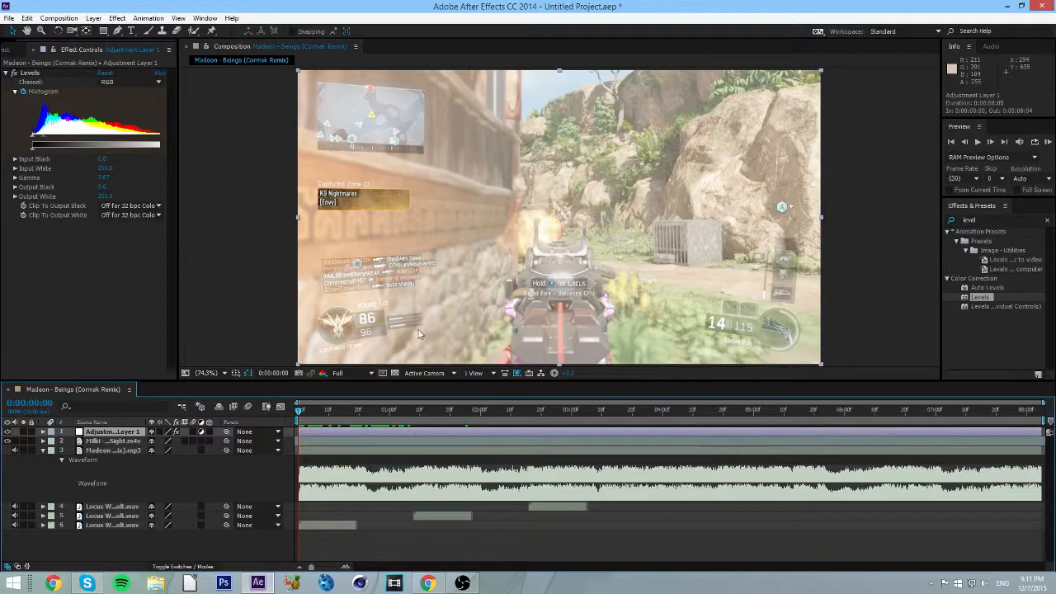
# Scrub through the adjustment layer's flashes to 0:00:02:19, and apply the Stylize Glow effect to it.
pyautogui.moveTo(298, 416); pyautogui.dragTo(457, 404)
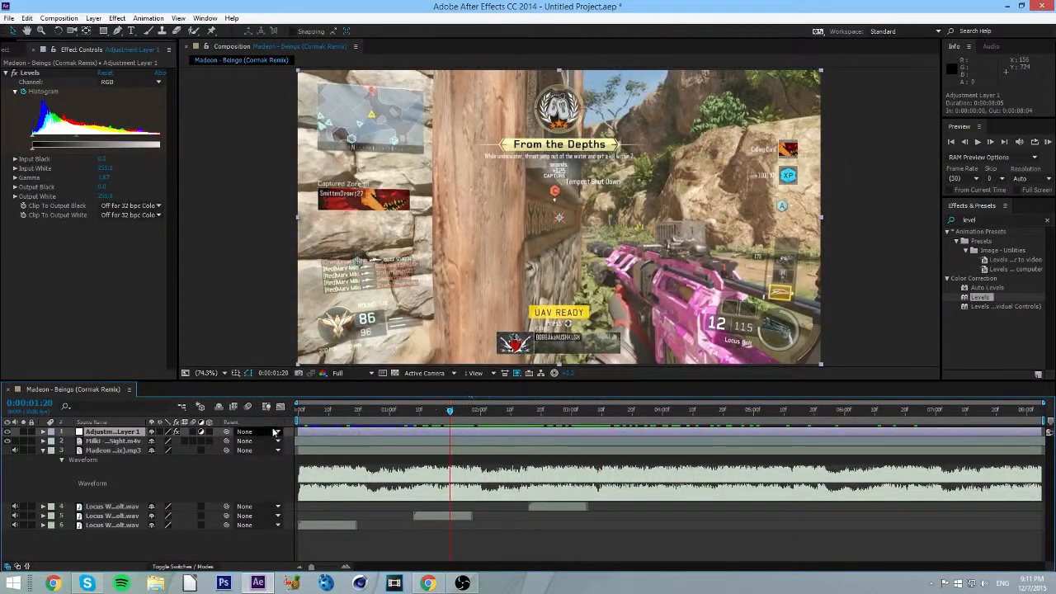
pyautogui.moveTo(325, 412); pyautogui.dragTo(738, 384)
pyautogui.click(538, 410)
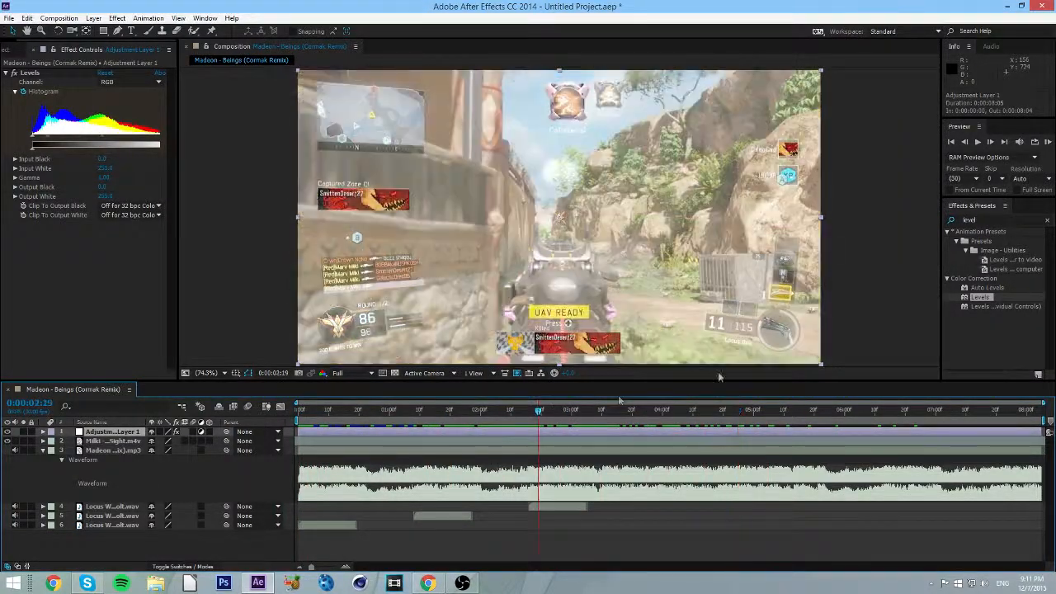
pyautogui.click(984, 220)
pyautogui.write('glwo')
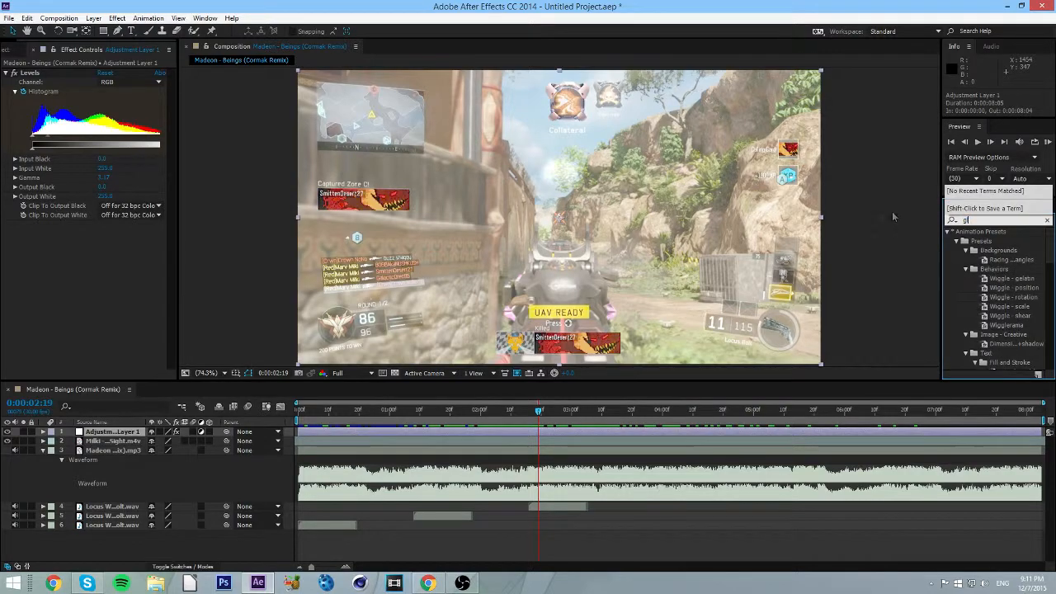
pyautogui.press('BackSpace')
pyautogui.write('ow')
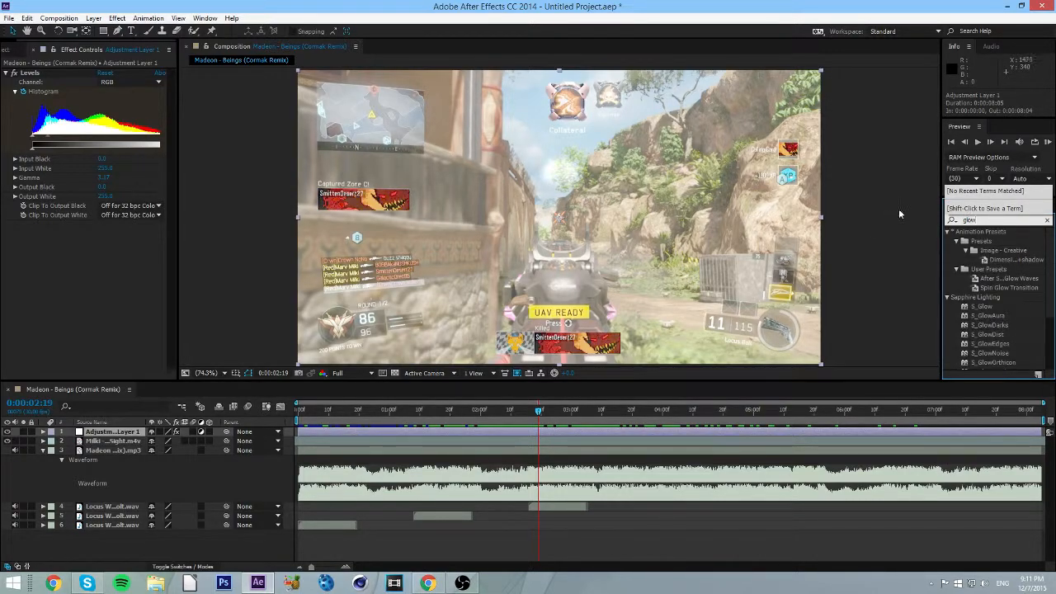
pyautogui.scroll(-3, 987, 305)
pyautogui.doubleClick(977, 346)
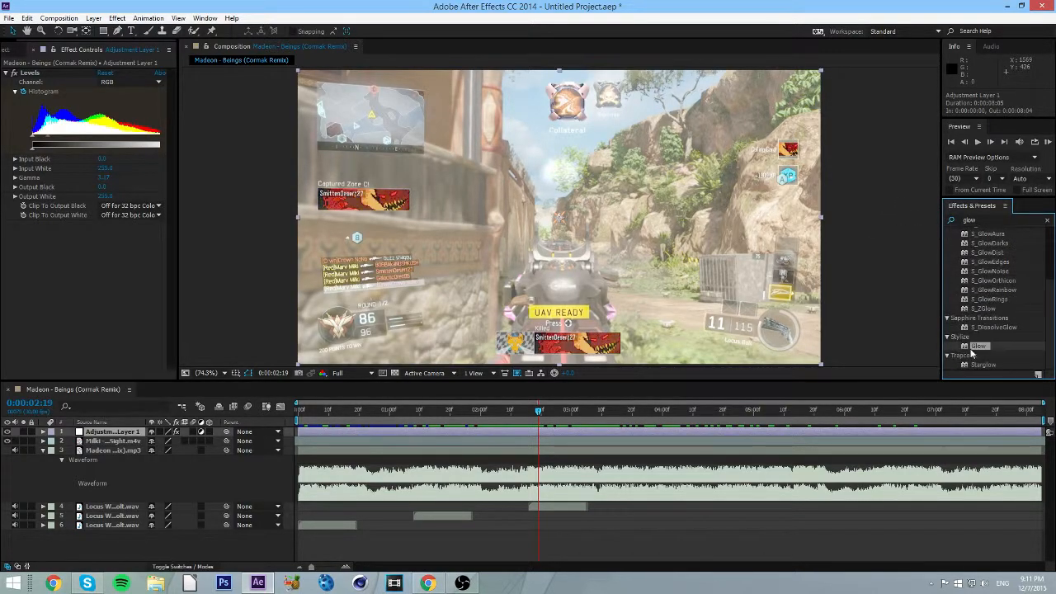
# Set the Glow effect's colors to A & B Colors and its intensity to 0.3.
pyautogui.click(126, 296)
pyautogui.click(130, 287)
pyautogui.click(134, 311)
pyautogui.click(102, 258)
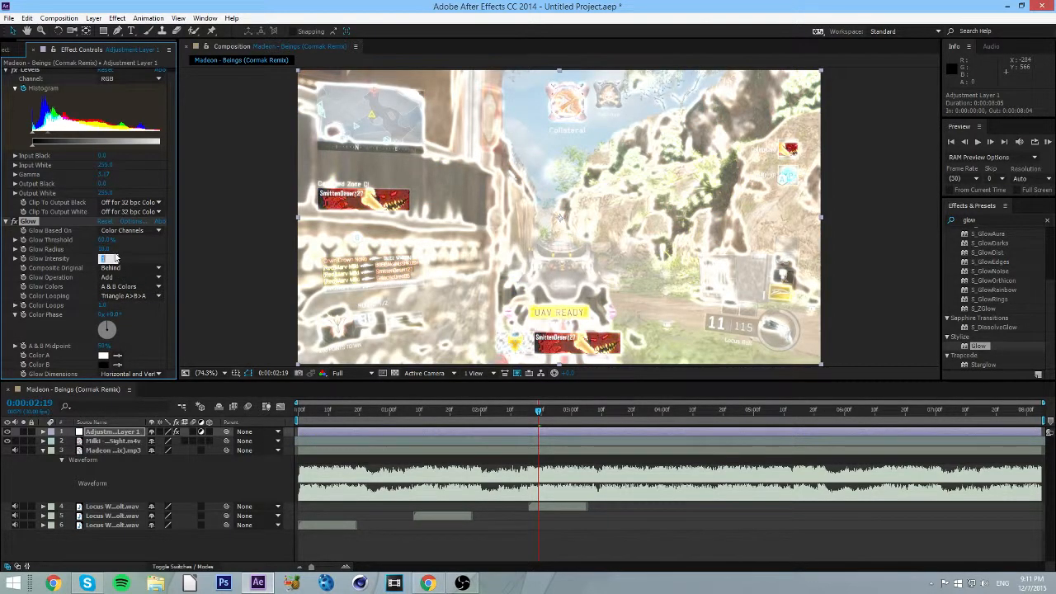
pyautogui.write('0.3')
pyautogui.press('Return')
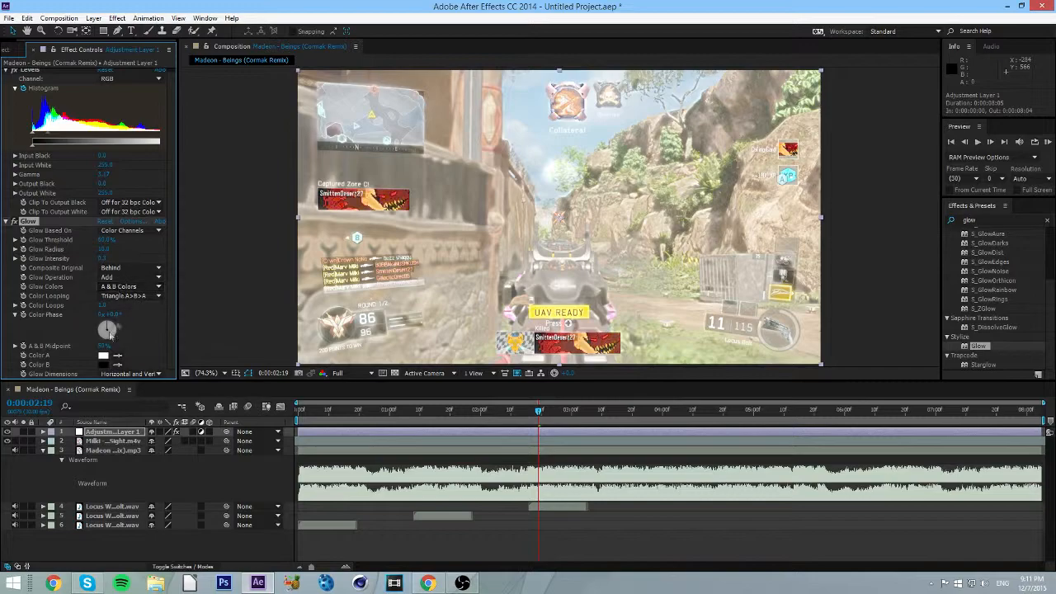
# Set the Glow's Color A to pure red (FF0000) and Color B to white (FFFFFF).
pyautogui.click(103, 354)
pyautogui.click(534, 224)
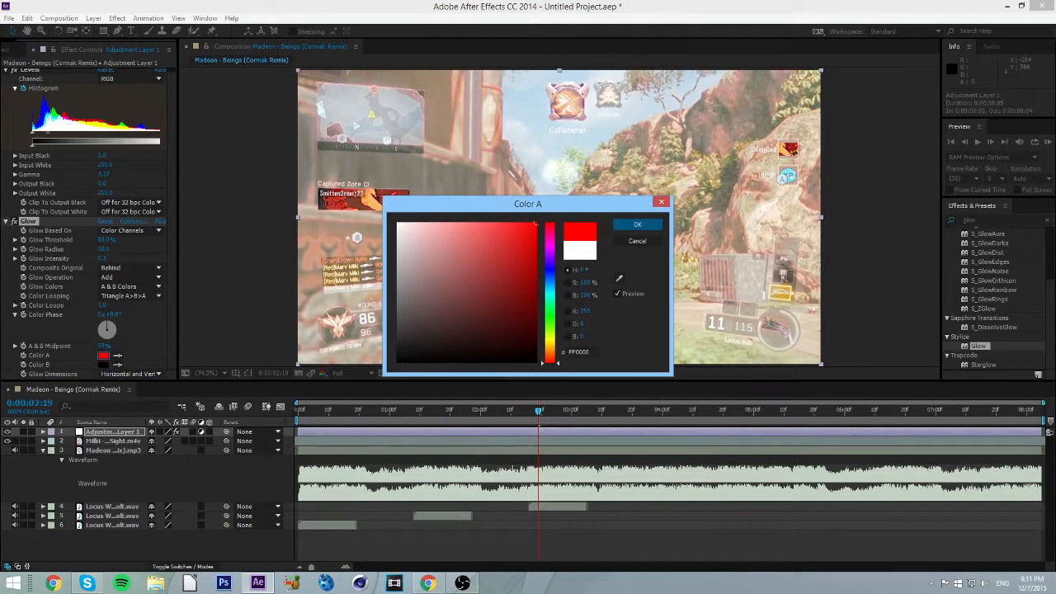
pyautogui.click(636, 224)
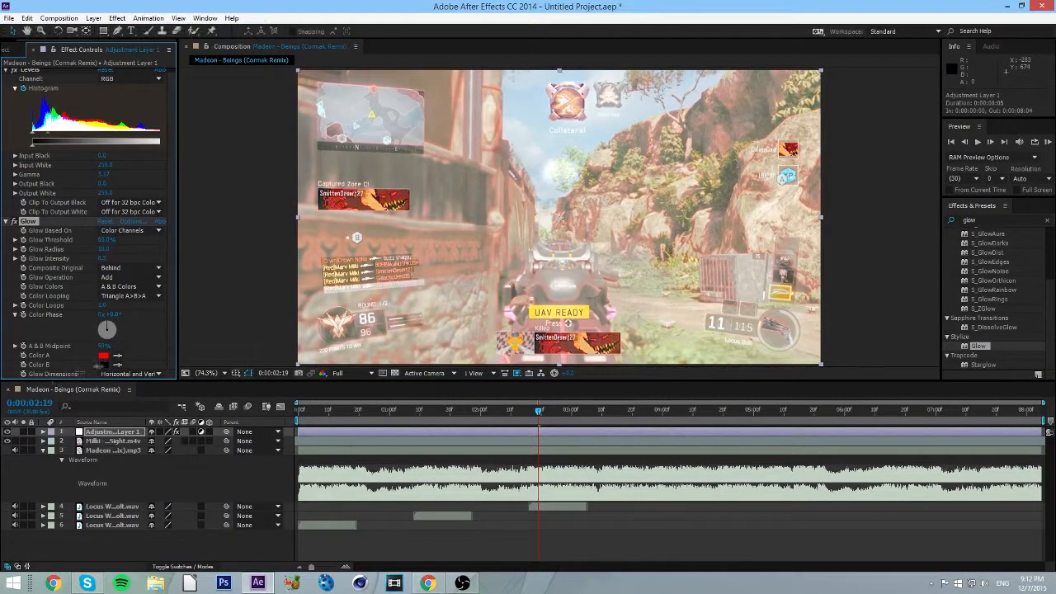
pyautogui.click(103, 364)
pyautogui.moveTo(495, 246); pyautogui.dragTo(104, 77)
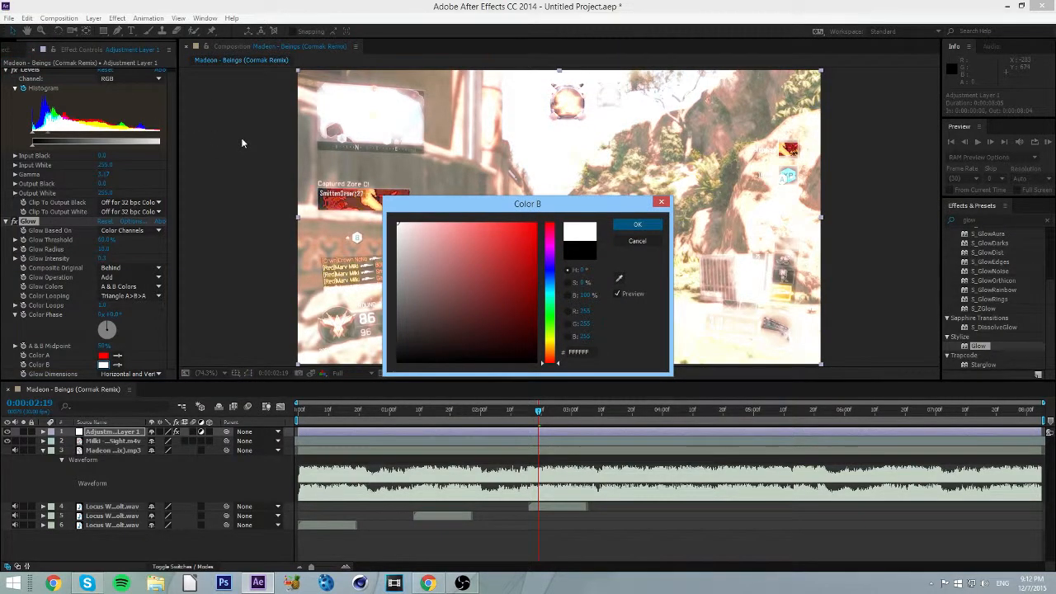
pyautogui.press('Return')
# Raise the Glow Radius to about 200 and adjust the Glow Intensity.
pyautogui.moveTo(104, 249); pyautogui.dragTo(233, 244)
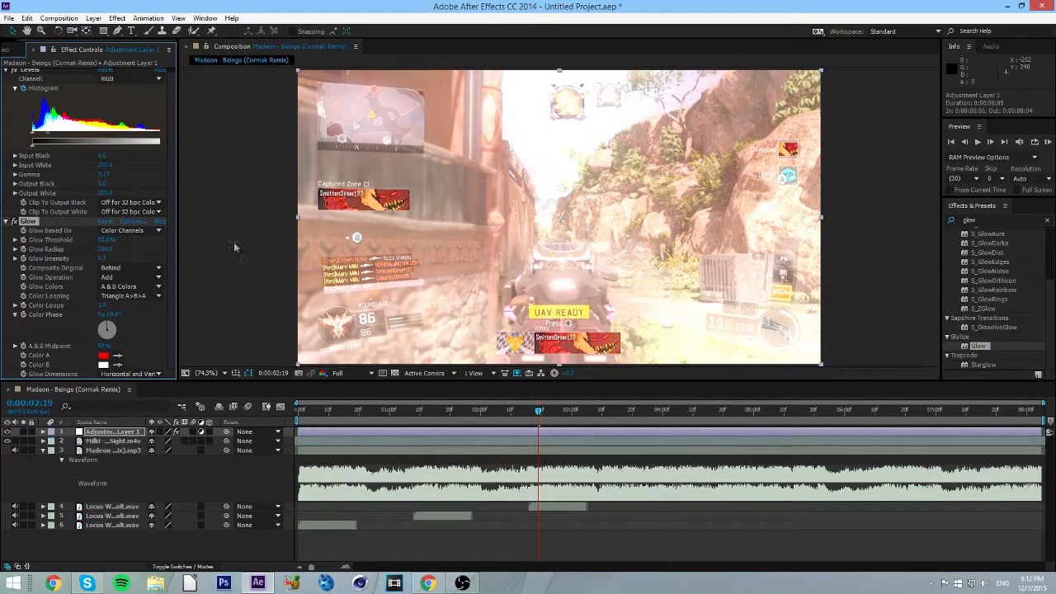
pyautogui.click(104, 259)
pyautogui.write('0.7')
pyautogui.press('Return')
# Reduce the Glow Radius while viewing the frame at 0:00:02:07, and collapse the Glow and Levels effects.
pyautogui.click(496, 411)
pyautogui.moveTo(498, 411); pyautogui.dragTo(501, 411)
pyautogui.click(101, 255)
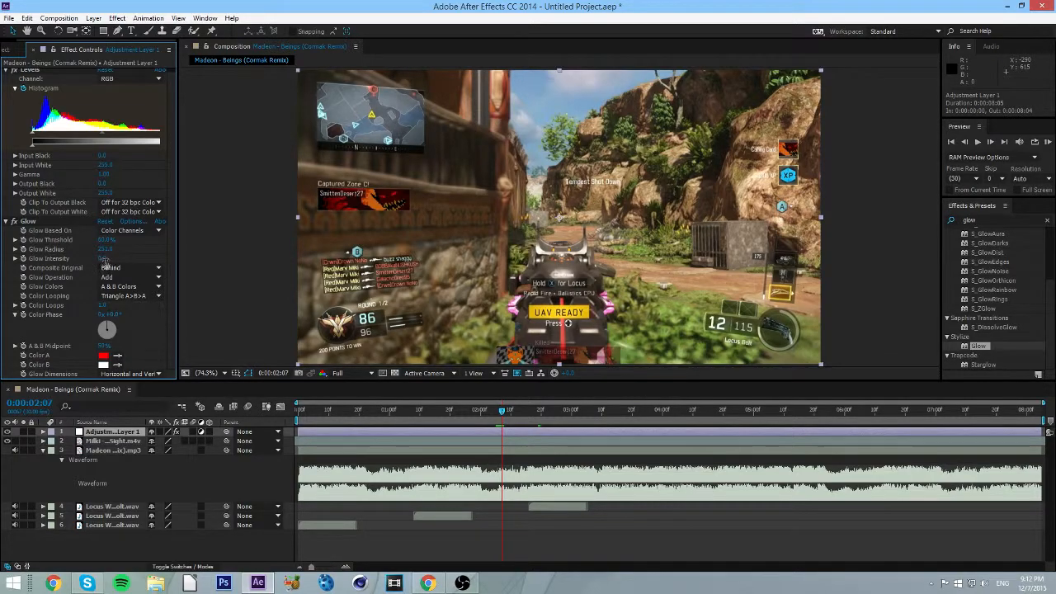
pyautogui.click(73, 217)
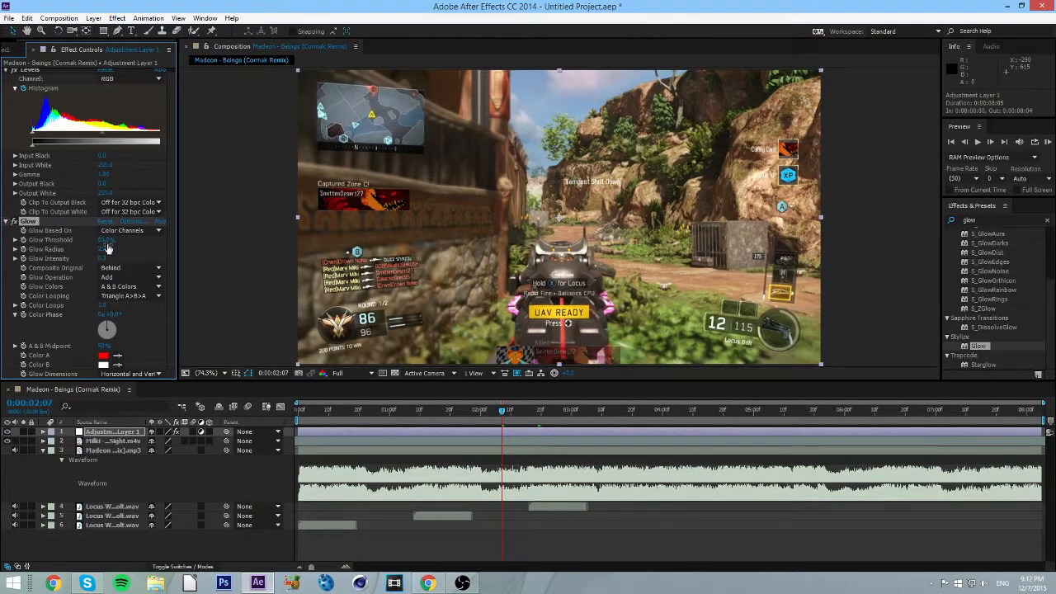
pyautogui.moveTo(112, 248); pyautogui.dragTo(64, 250)
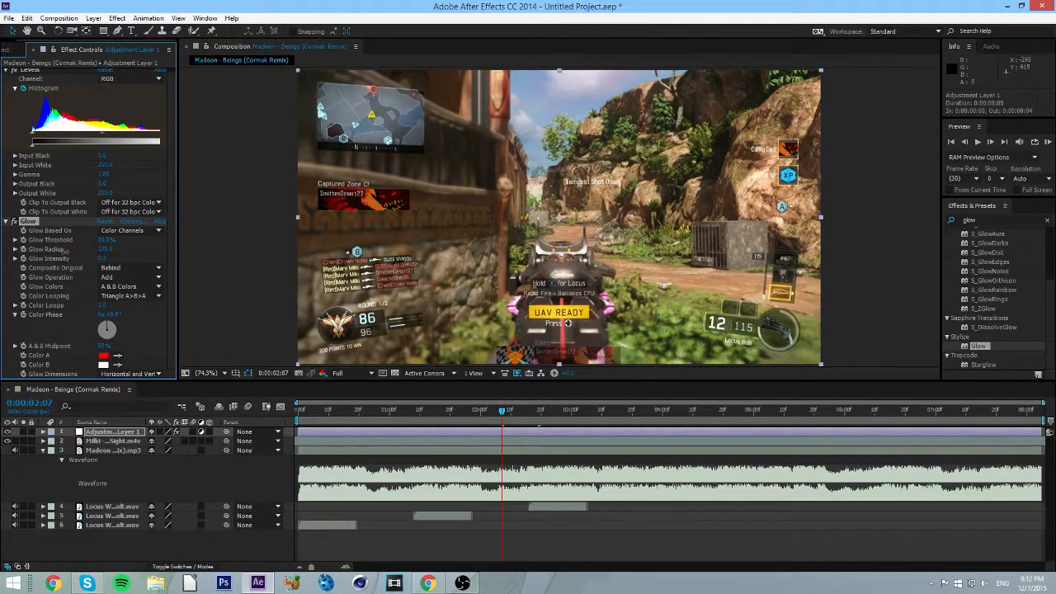
pyautogui.click(7, 222)
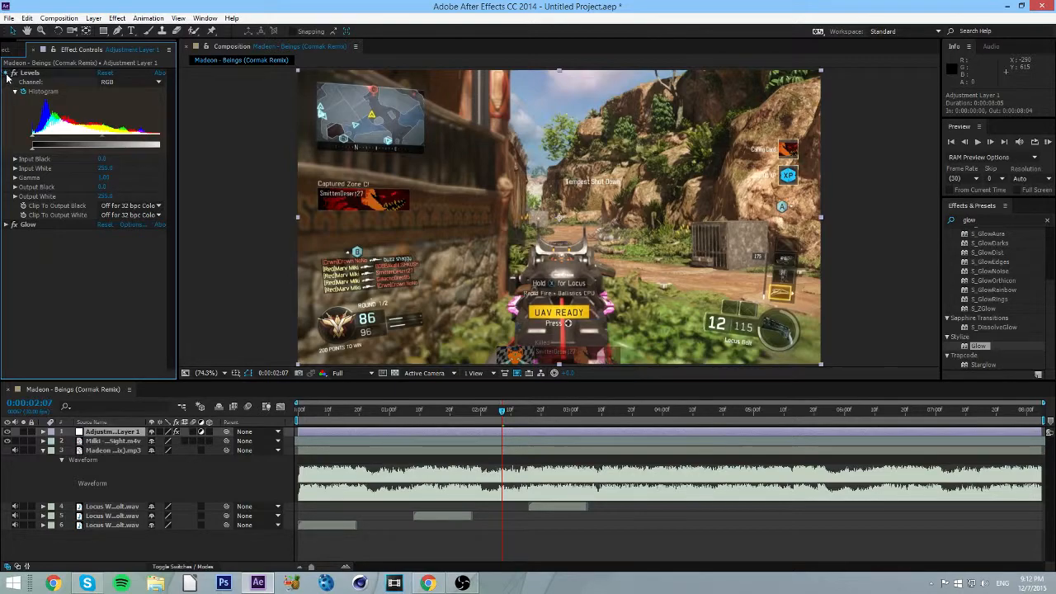
pyautogui.click(7, 73)
# Apply Brightness & Contrast to the adjustment layer and set its contrast to 10.
pyautogui.click(1008, 217)
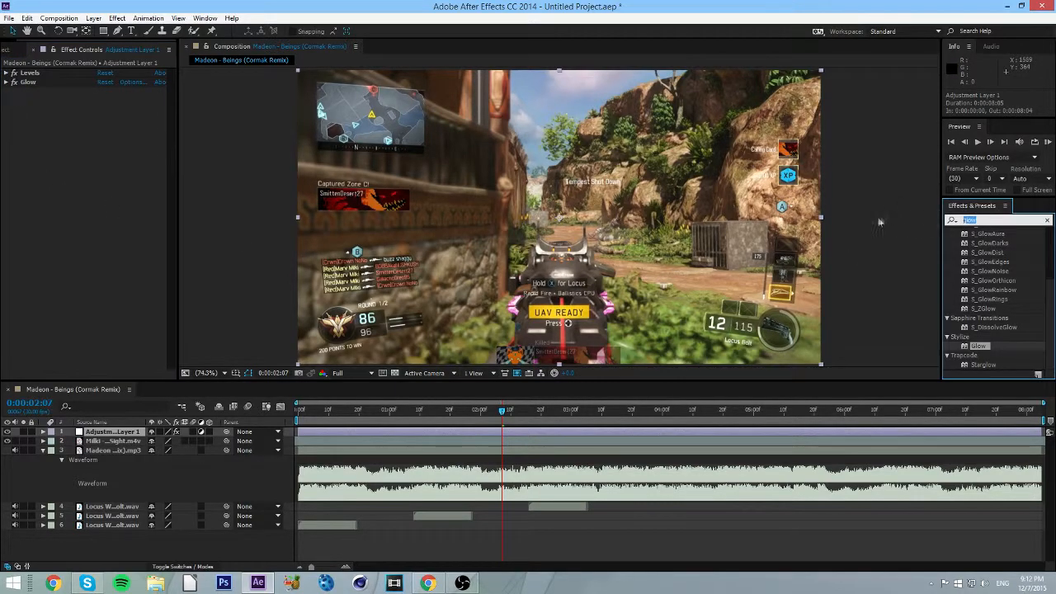
pyautogui.write('contrast')
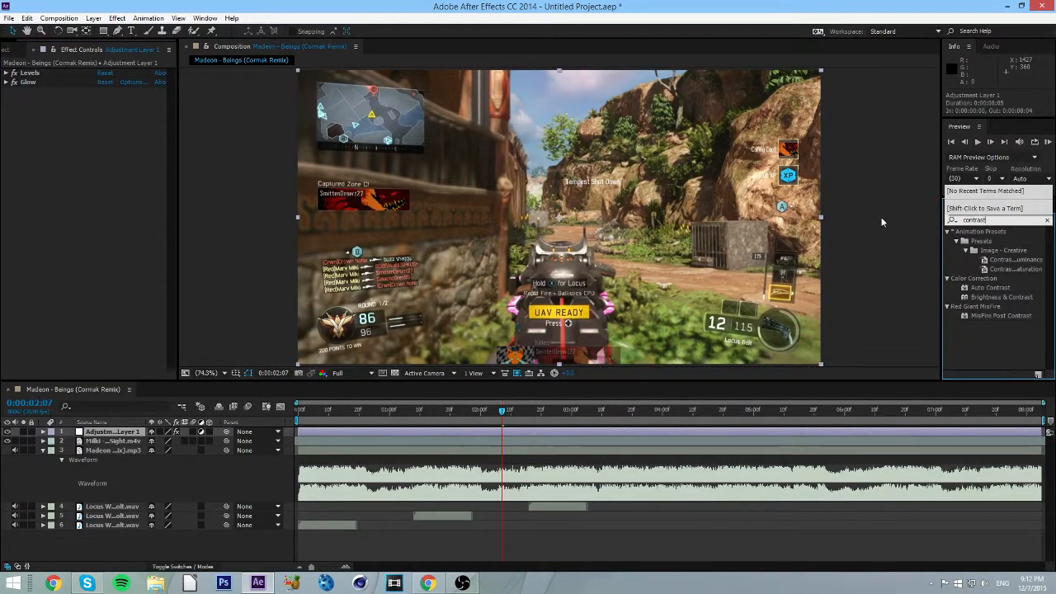
pyautogui.doubleClick(987, 297)
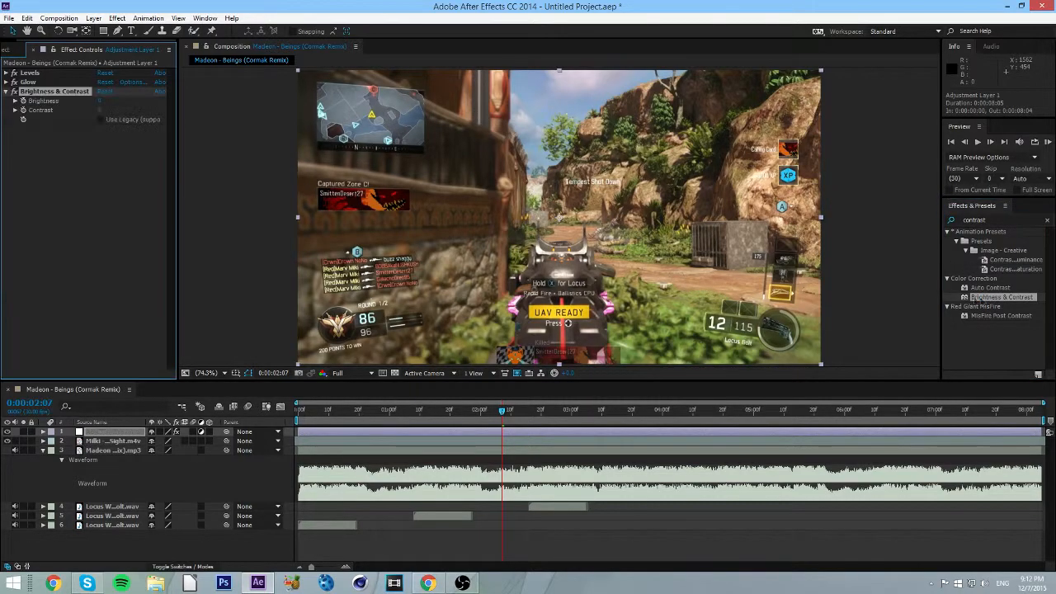
pyautogui.click(102, 112)
pyautogui.click(102, 111)
pyautogui.write('10')
pyautogui.press('Return')
pyautogui.click(102, 119)
# Reorder the adjustment layer's effects so Levels comes after Brightness & Contrast, with all effects collapsed.
pyautogui.moveTo(40, 76); pyautogui.dragTo(43, 132)
pyautogui.click(6, 83)
pyautogui.click(28, 74)
pyautogui.click(30, 91)
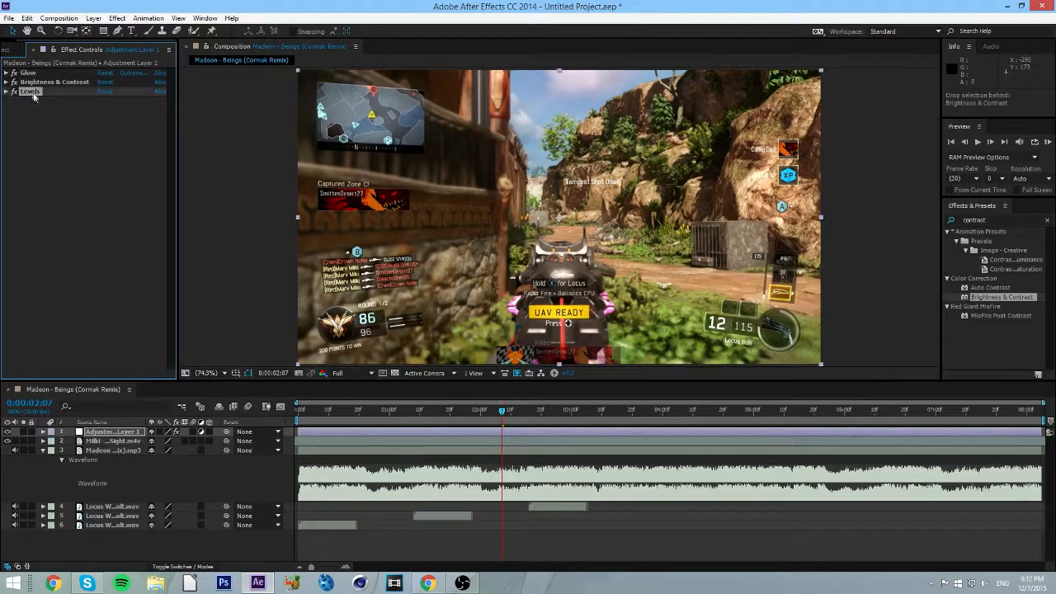
# Add a second Levels effect with gamma about 1.20, and place it directly above the keyframed Levels.
pyautogui.click(1004, 217)
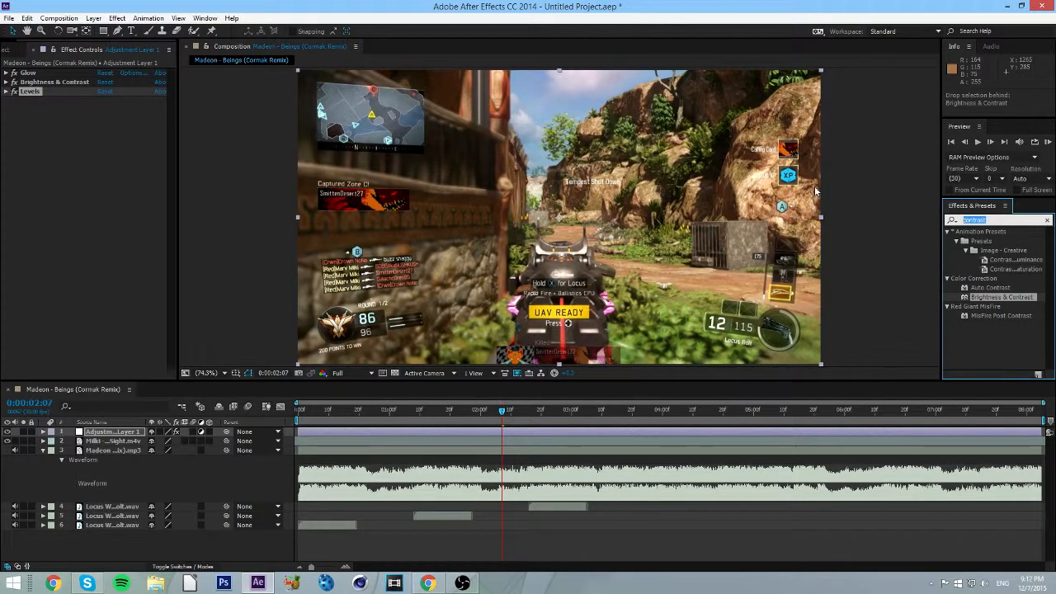
pyautogui.write('level')
pyautogui.moveTo(980, 297); pyautogui.dragTo(522, 240)
pyautogui.moveTo(104, 169); pyautogui.dragTo(82, 166)
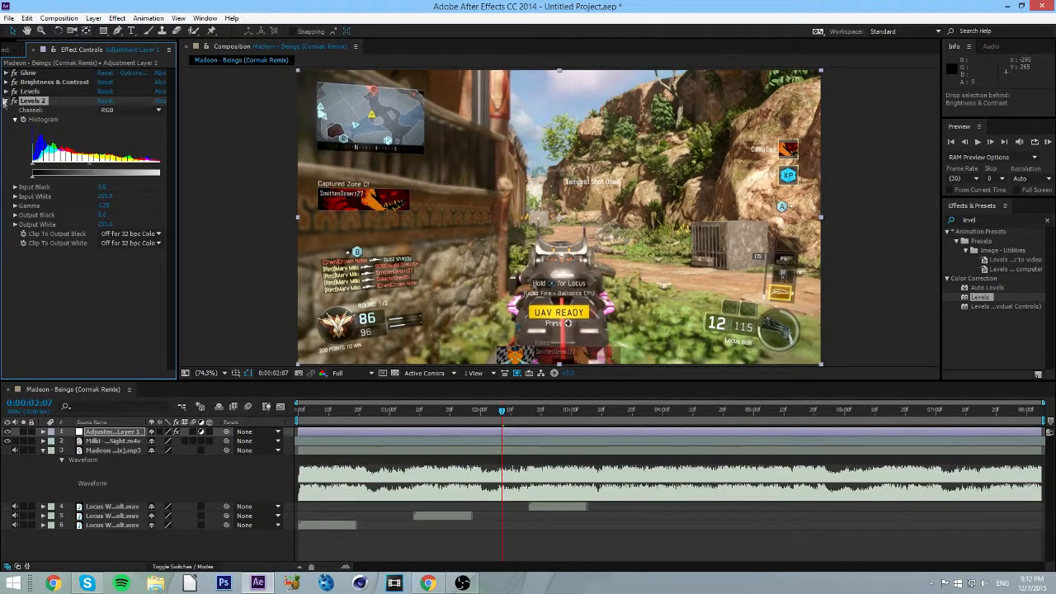
pyautogui.moveTo(33, 101); pyautogui.dragTo(35, 86)
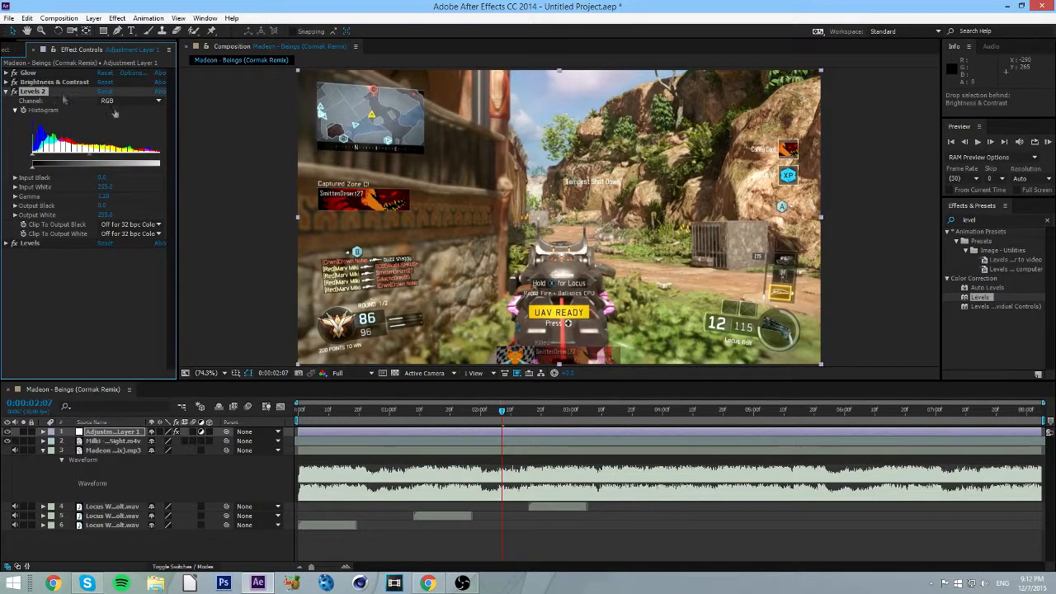
pyautogui.click(6, 92)
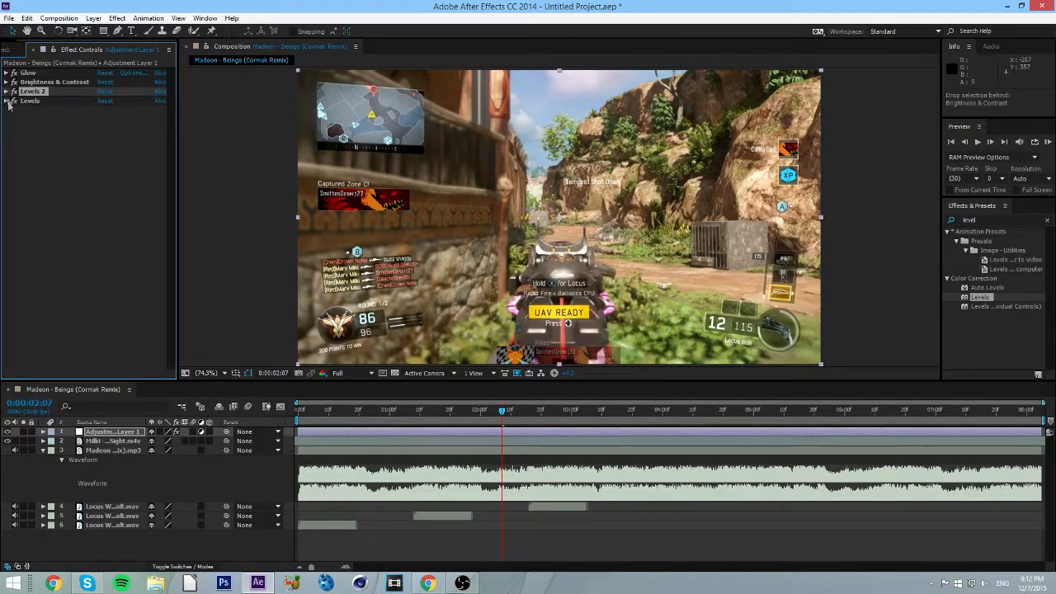
# Apply the Red Giant Mojo effect to the adjustment layer with its default settings, and collapse it.
pyautogui.click(982, 217)
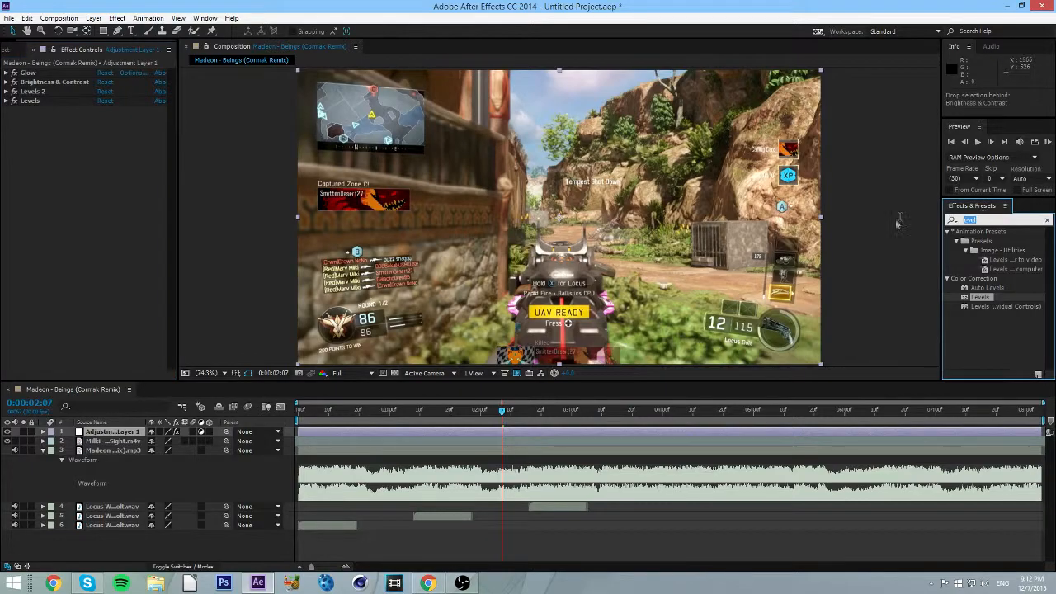
pyautogui.write('moj')
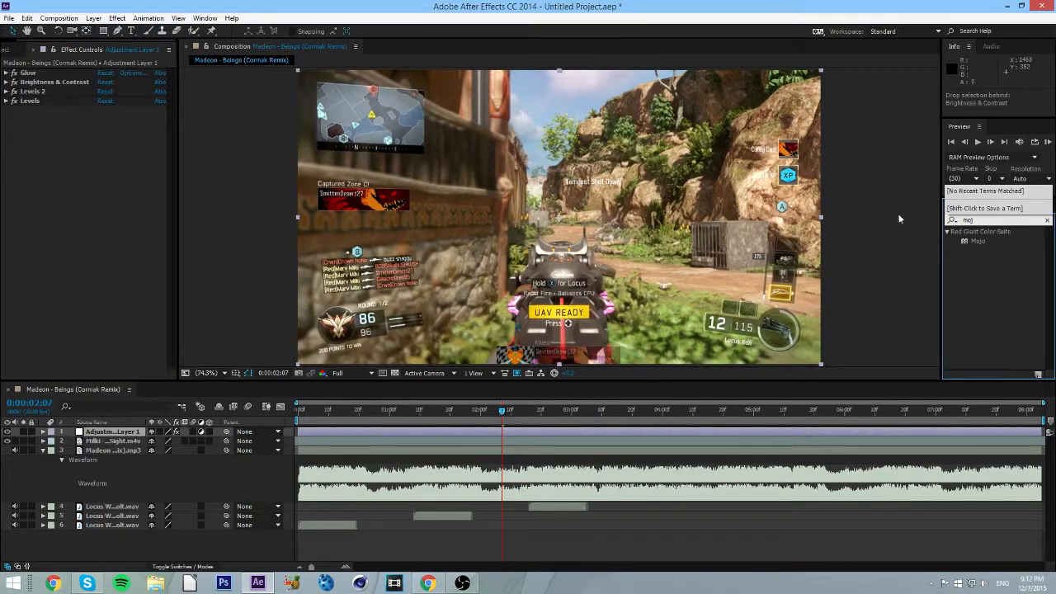
pyautogui.doubleClick(976, 241)
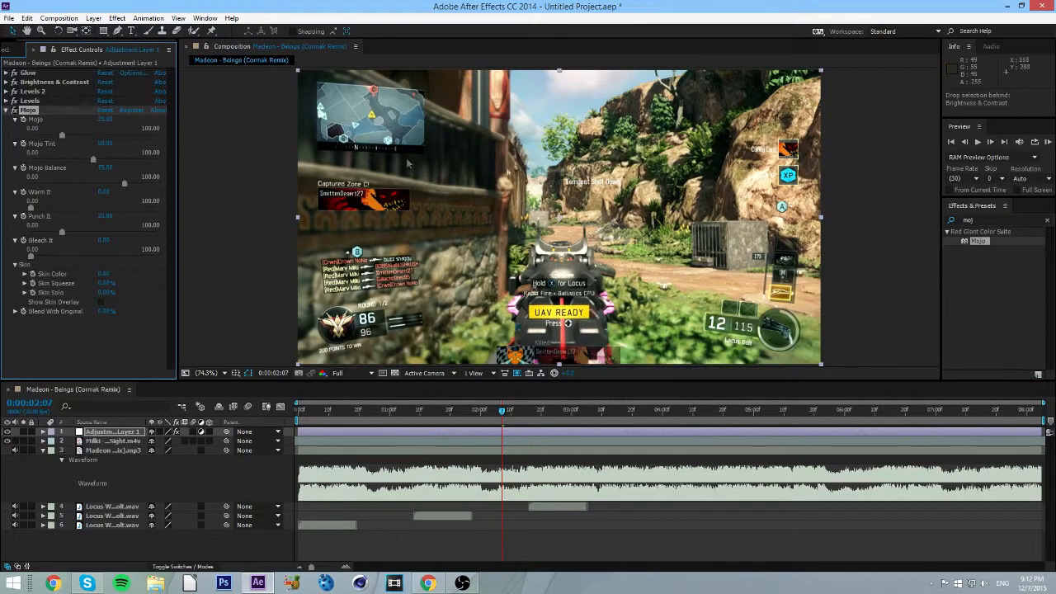
pyautogui.click(6, 110)
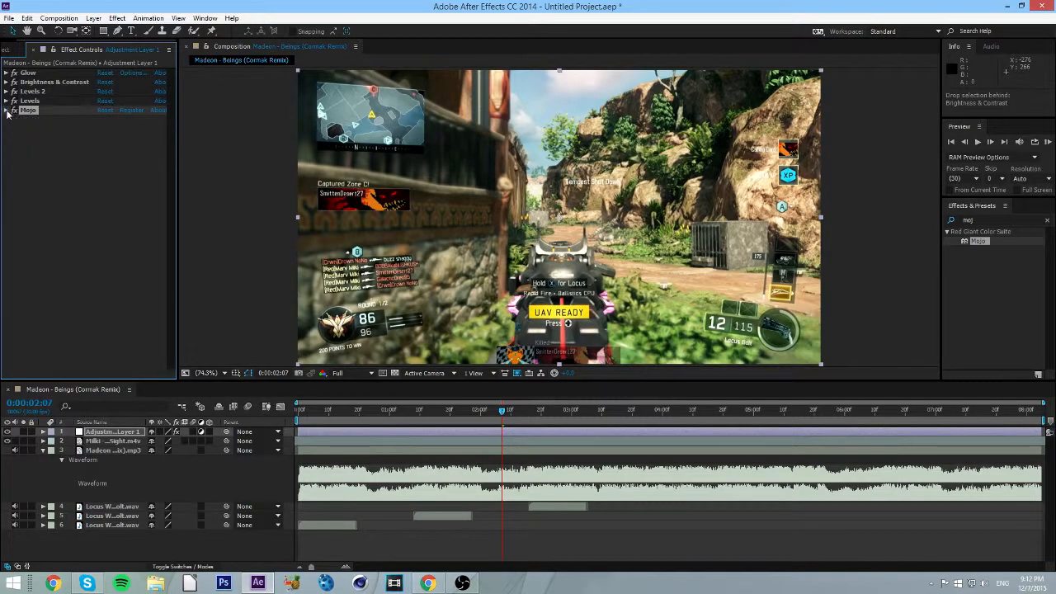
# Brighten the midtones in Levels 2 by raising its gamma to about 1.65.
pyautogui.click(6, 91)
pyautogui.moveTo(92, 160)
pyautogui.mouseDown()
pyautogui.moveTo(69, 158)
pyautogui.moveTo(76, 154)
pyautogui.mouseUp()
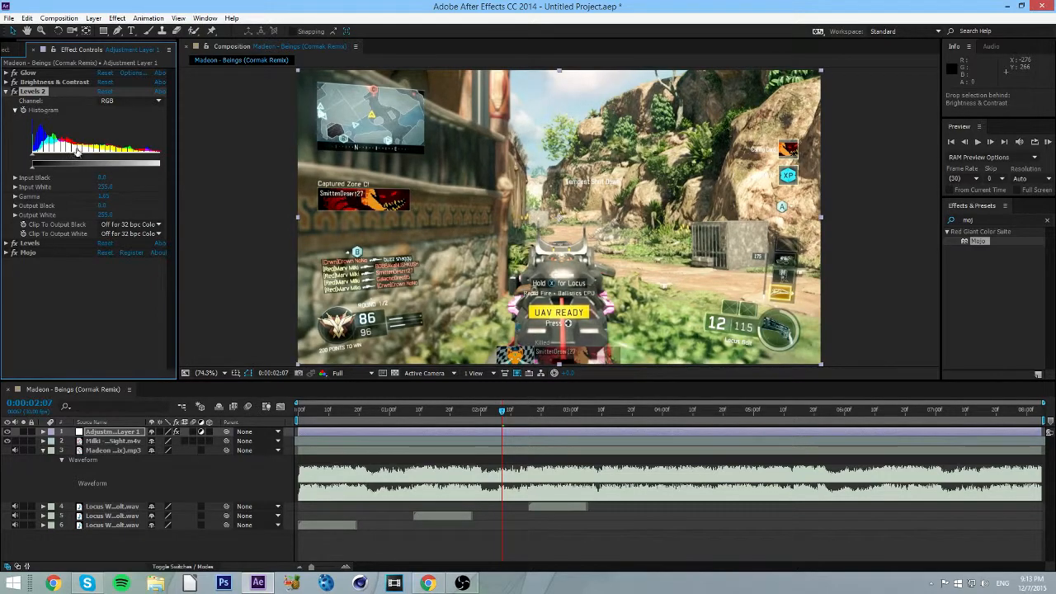
pyautogui.click(6, 91)
# Move the Glow effect between the keyframed Levels and Mojo, and collapse it.
pyautogui.click(6, 72)
pyautogui.moveTo(32, 245); pyautogui.dragTo(31, 262)
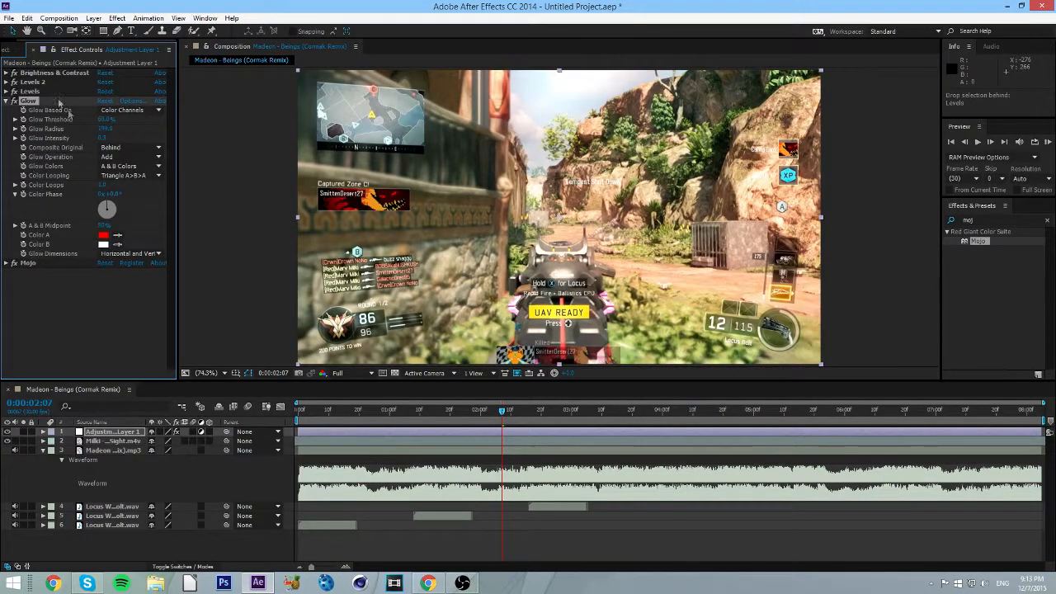
pyautogui.click(5, 101)
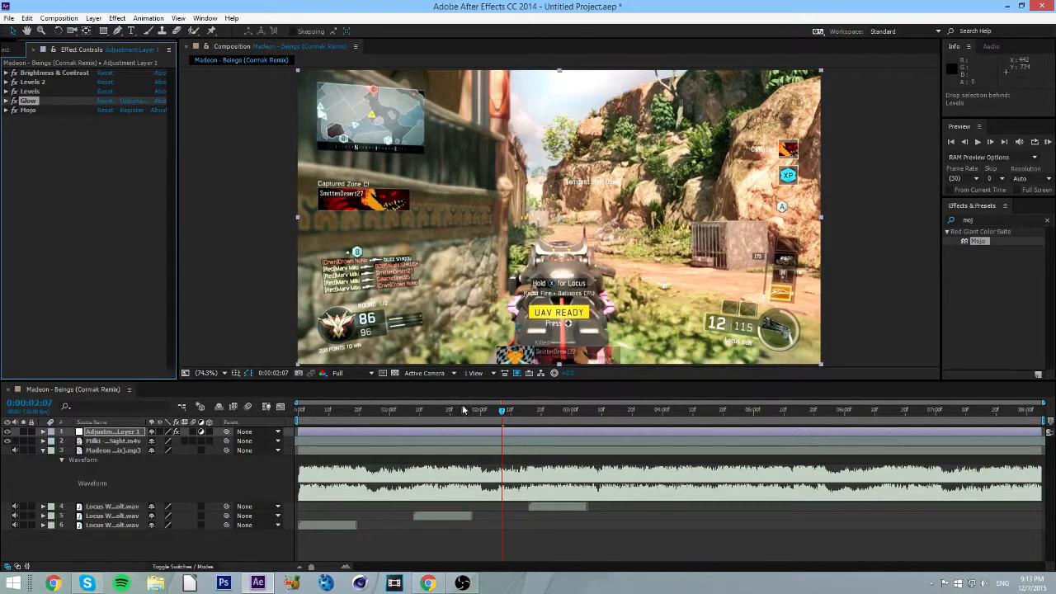
# Scrub to the flash at 0:00:02:17 and split the Milki clip layer there.
pyautogui.click(414, 413)
pyautogui.moveTo(414, 415); pyautogui.dragTo(532, 408)
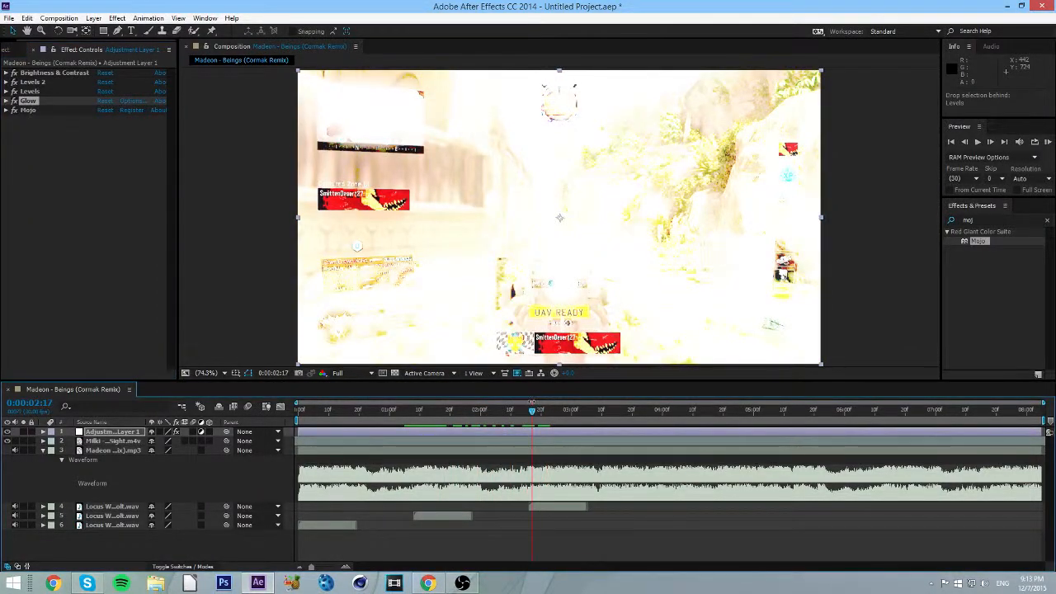
pyautogui.click(530, 443)
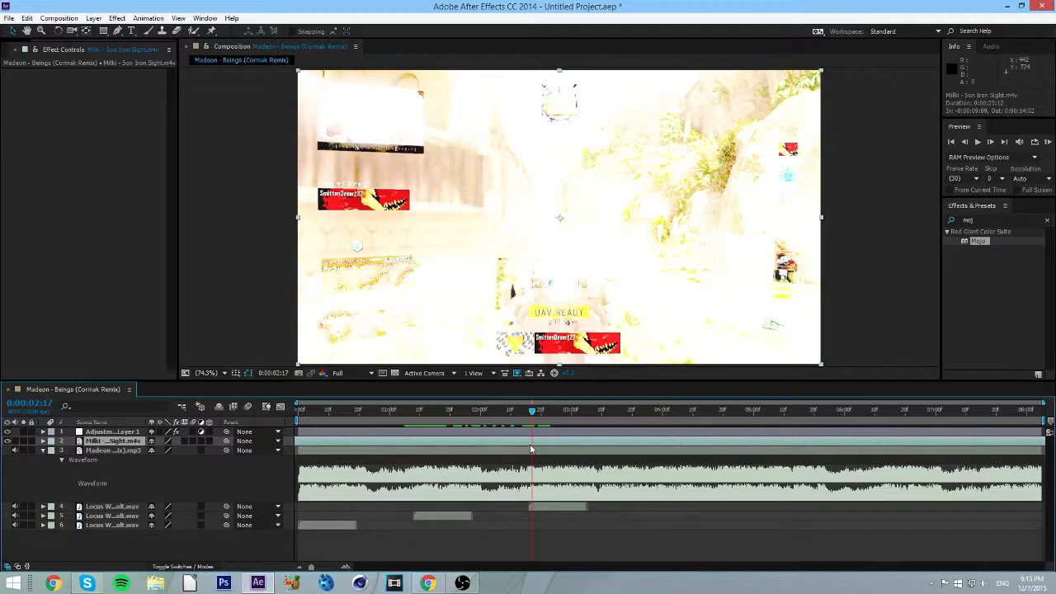
pyautogui.hotkey('ctrl', 'shift', 'd')
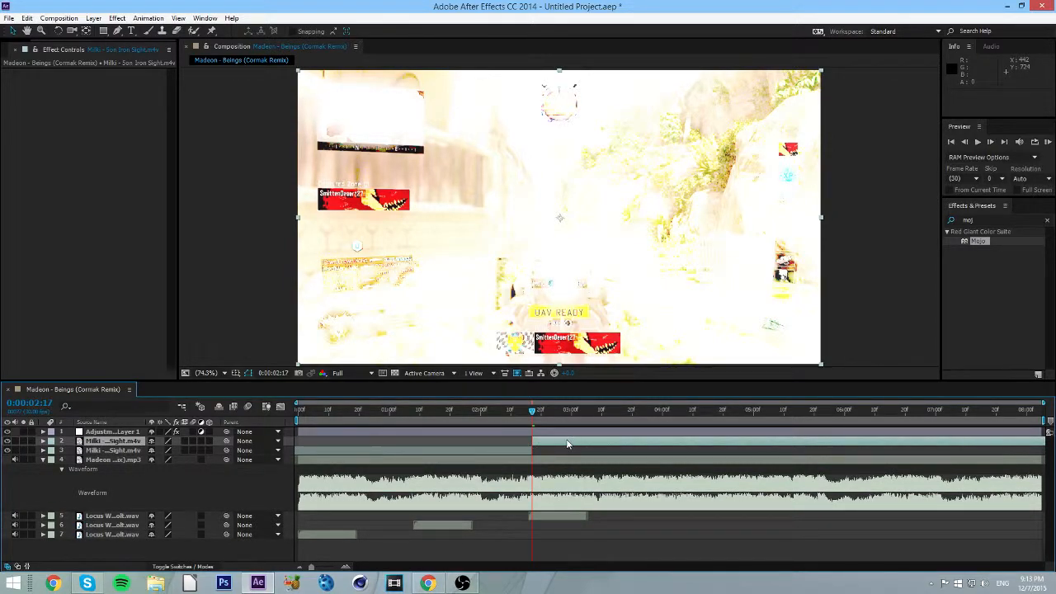
pyautogui.click(125, 451)
pyautogui.click(127, 443)
pyautogui.click(132, 457)
pyautogui.click(126, 451)
pyautogui.click(122, 444)
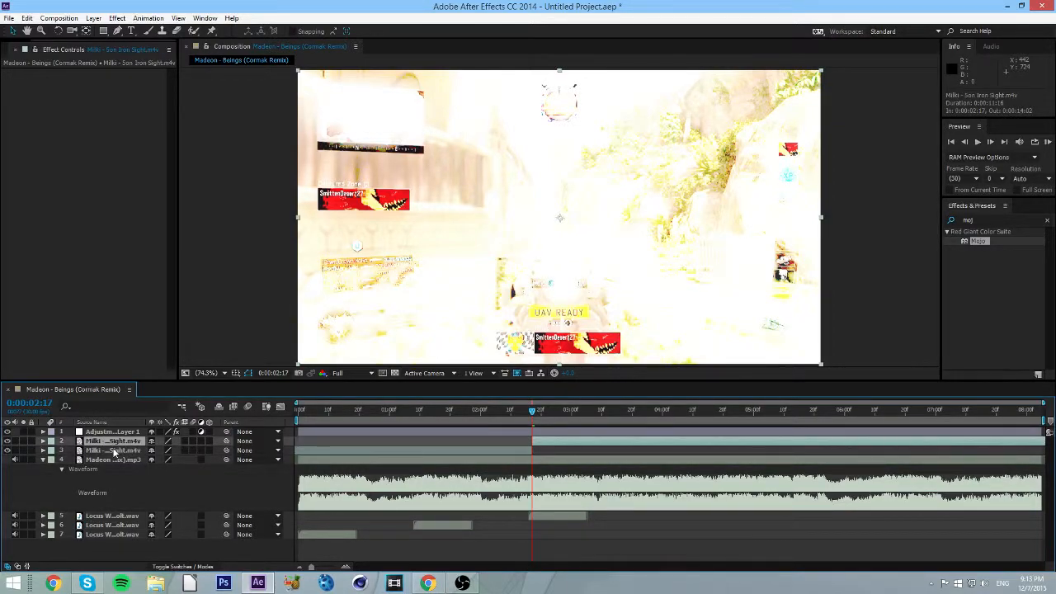
pyautogui.click(116, 452)
# Copy all the adjustment layer's effects onto the clip segment before the split, compare with the adjustment layer hidden, and undo the paste.
pyautogui.click(112, 432)
pyautogui.click(36, 113)
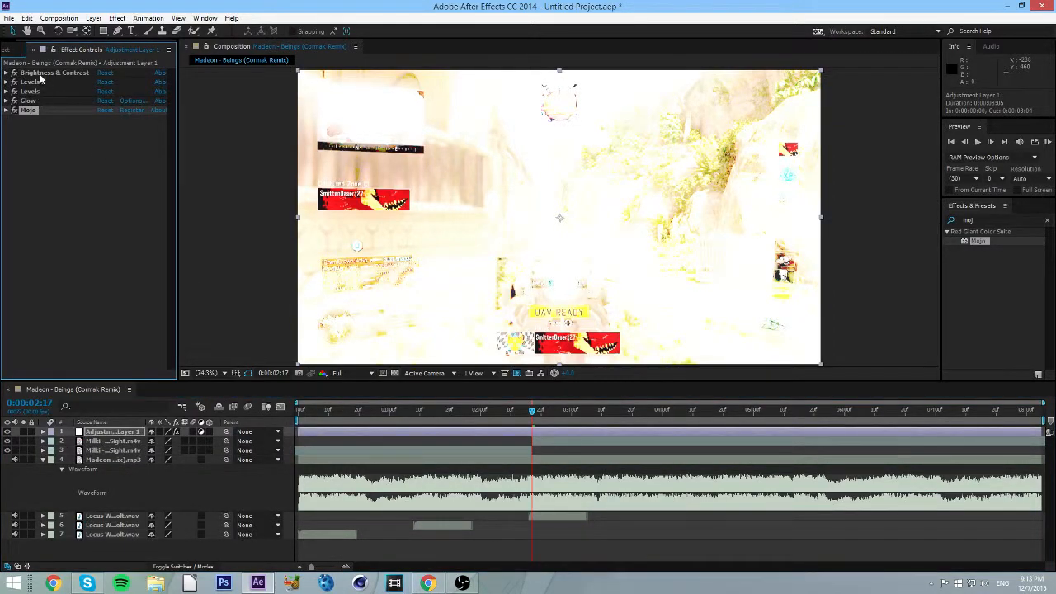
pyautogui.keyDown('shift'); pyautogui.click(41, 74); pyautogui.keyUp('shift')
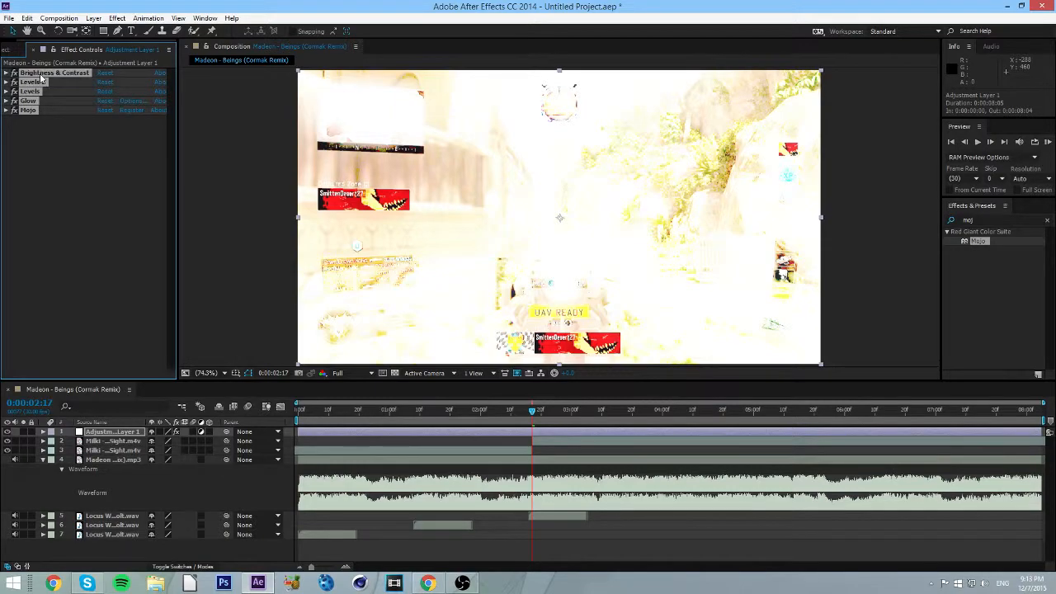
pyautogui.click(340, 451)
pyautogui.click(7, 431)
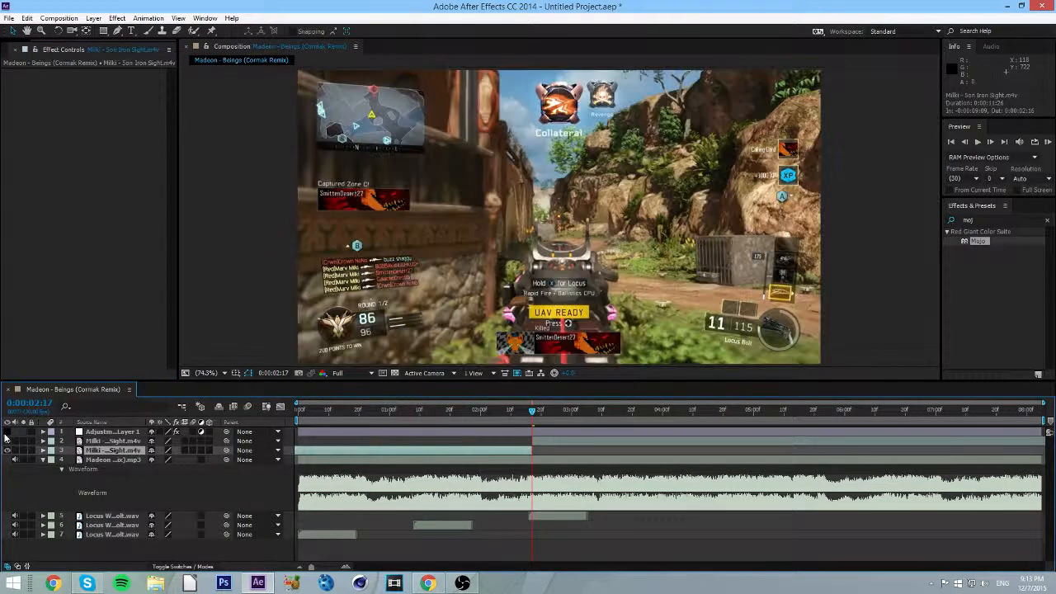
pyautogui.hotkey('ctrl', 'v')
pyautogui.moveTo(397, 412); pyautogui.dragTo(562, 430)
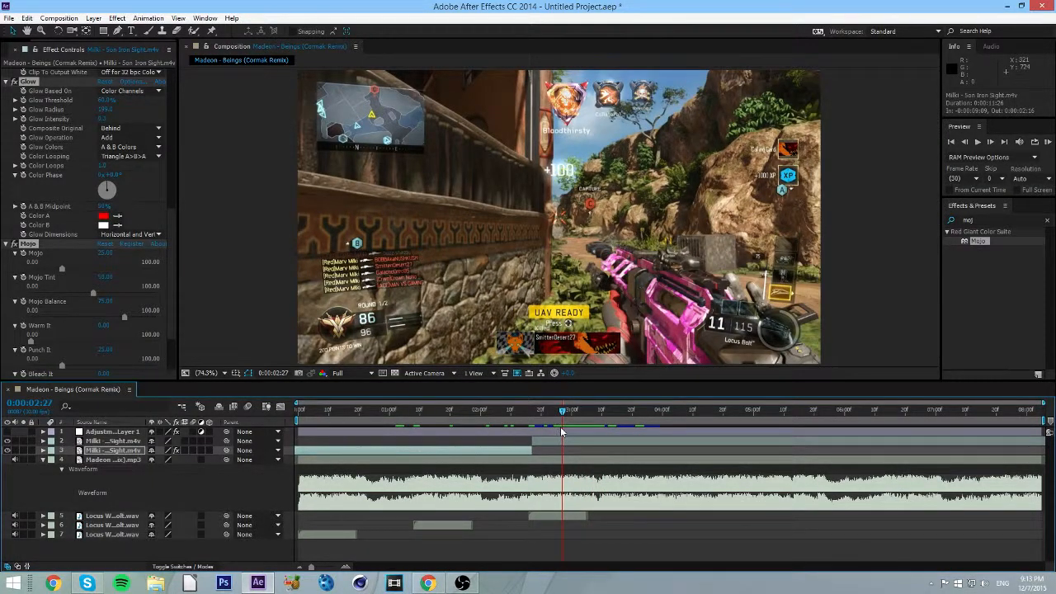
pyautogui.hotkey('ctrl', 'z')
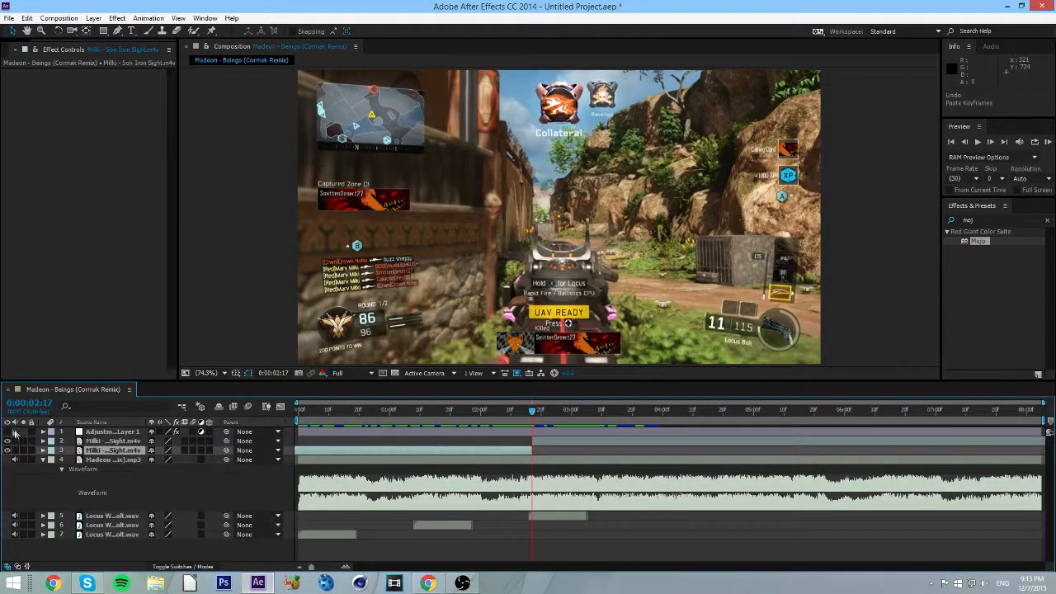
# Make the adjustment layer visible again, scrub to 0:00:05:24, and delete the adjustment layer.
pyautogui.click(8, 432)
pyautogui.moveTo(463, 412); pyautogui.dragTo(825, 422)
pyautogui.click(113, 432)
pyautogui.press('Delete')
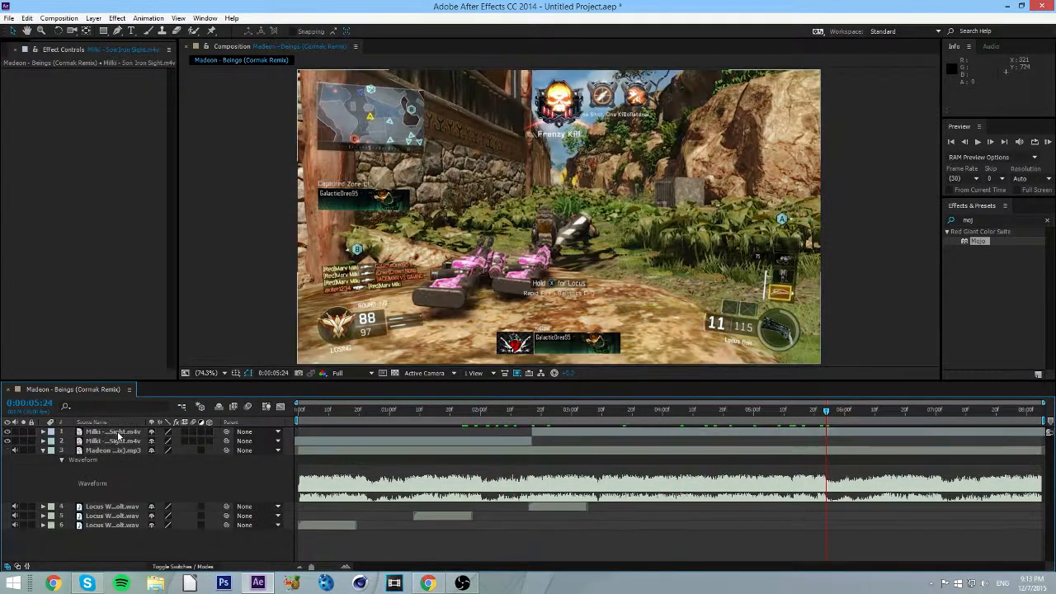
# Clear the Effects & Presets search to list all effect categories, and deselect the clip layer.
pyautogui.click(118, 432)
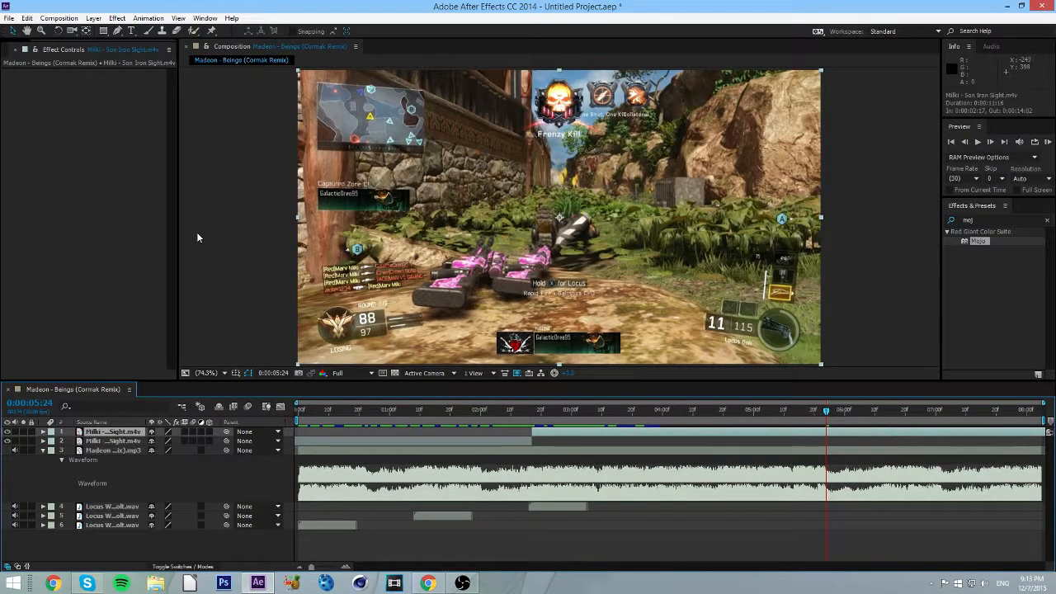
pyautogui.click(999, 220)
pyautogui.press('BackSpace')
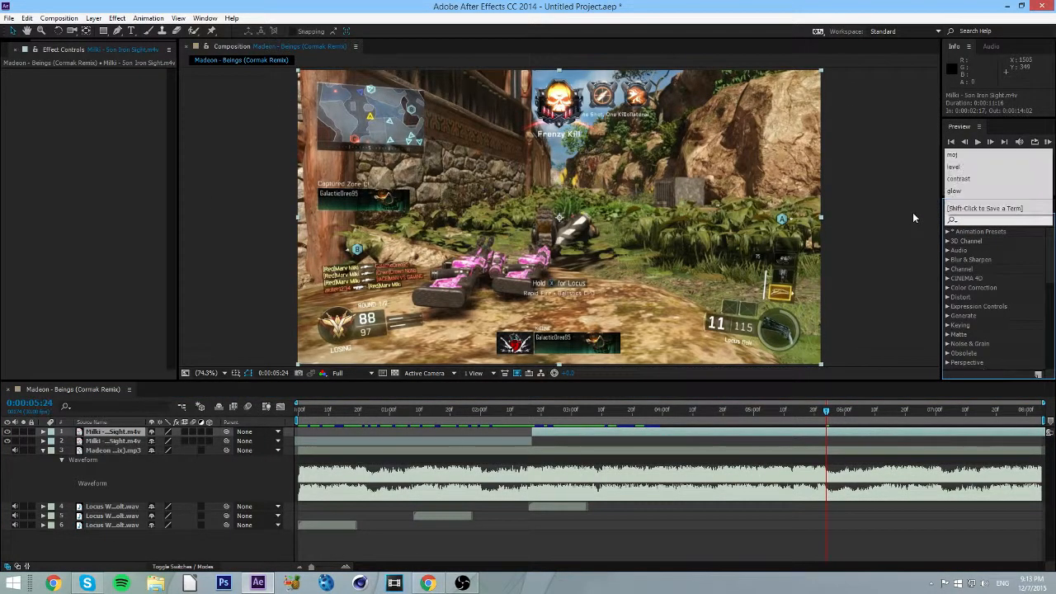
pyautogui.click(900, 339)
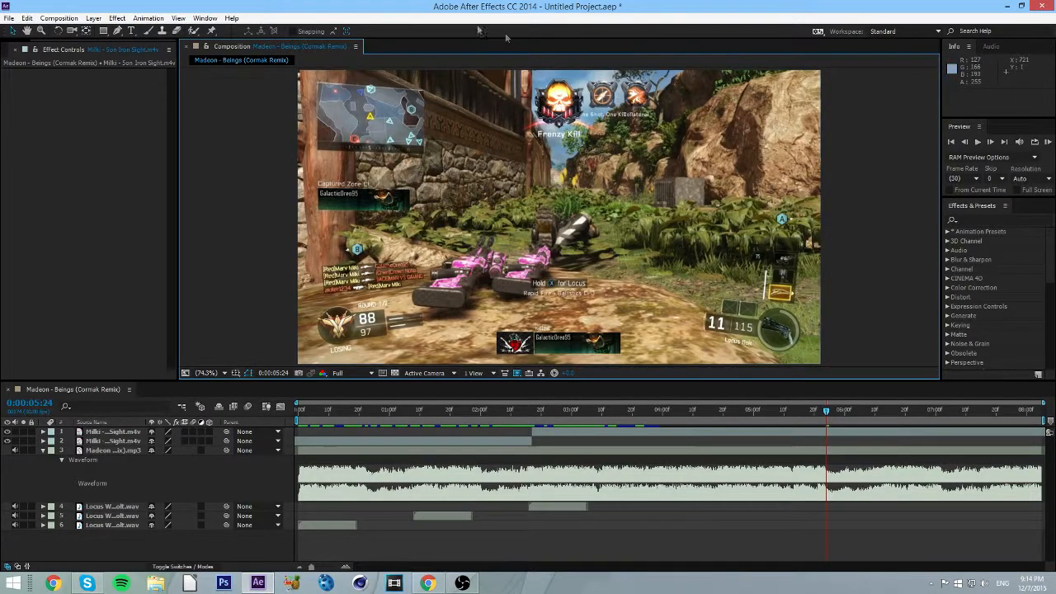
pyautogui.click(149, 19)
pyautogui.click(59, 18)
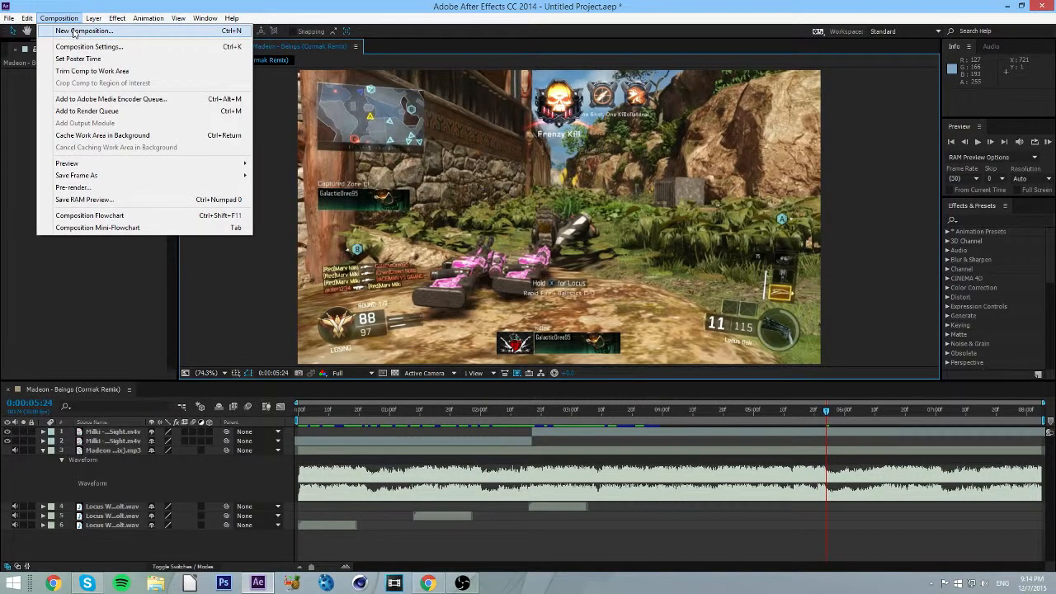
pyautogui.click(62, 242)
# Select both Milki clip segments on either side of the split together.
pyautogui.click(463, 441)
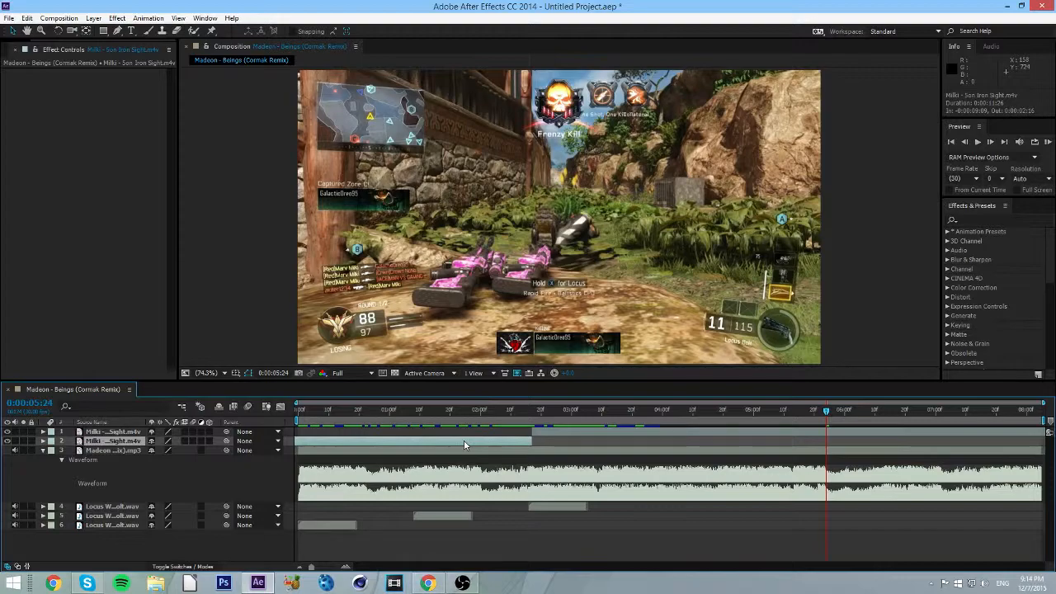
pyautogui.keyDown('ctrl'); pyautogui.click(536, 433); pyautogui.keyUp('ctrl')
pyautogui.rightClick(536, 434)
pyautogui.click(507, 442)
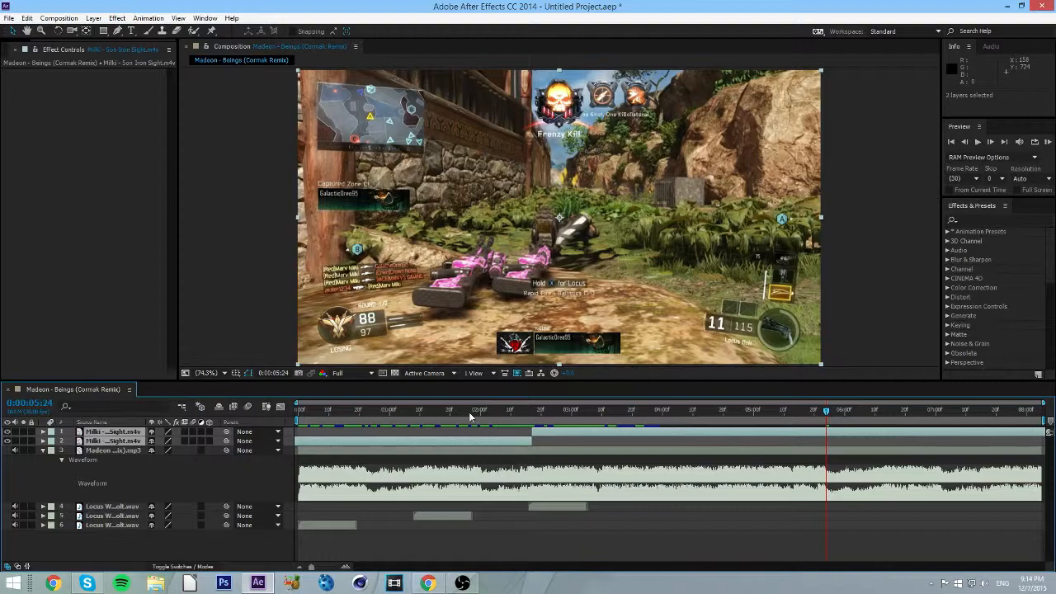
pyautogui.click(10, 17)
pyautogui.moveTo(59, 18)
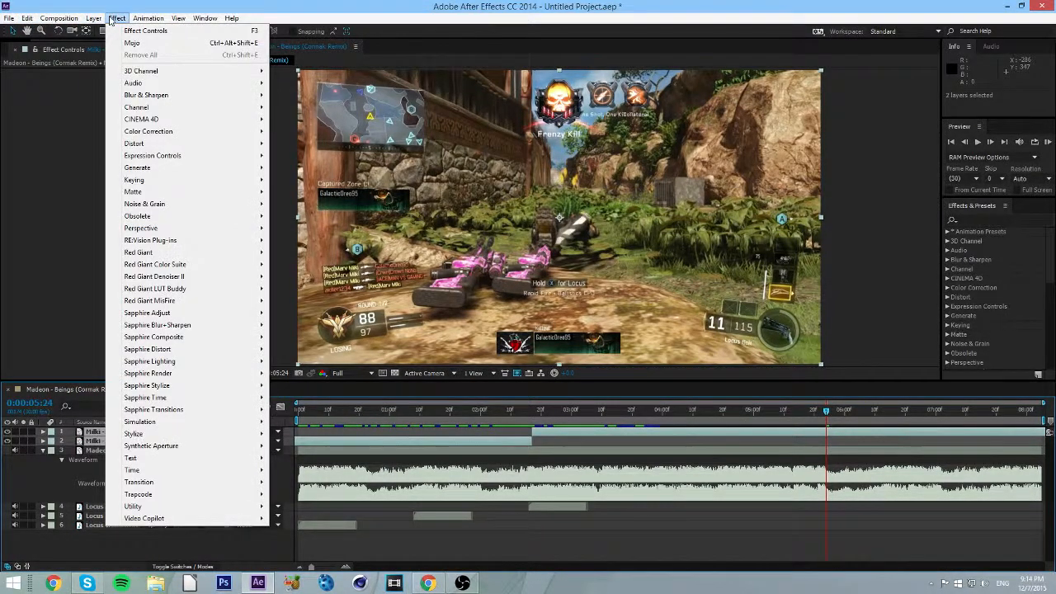
pyautogui.click(354, 8)
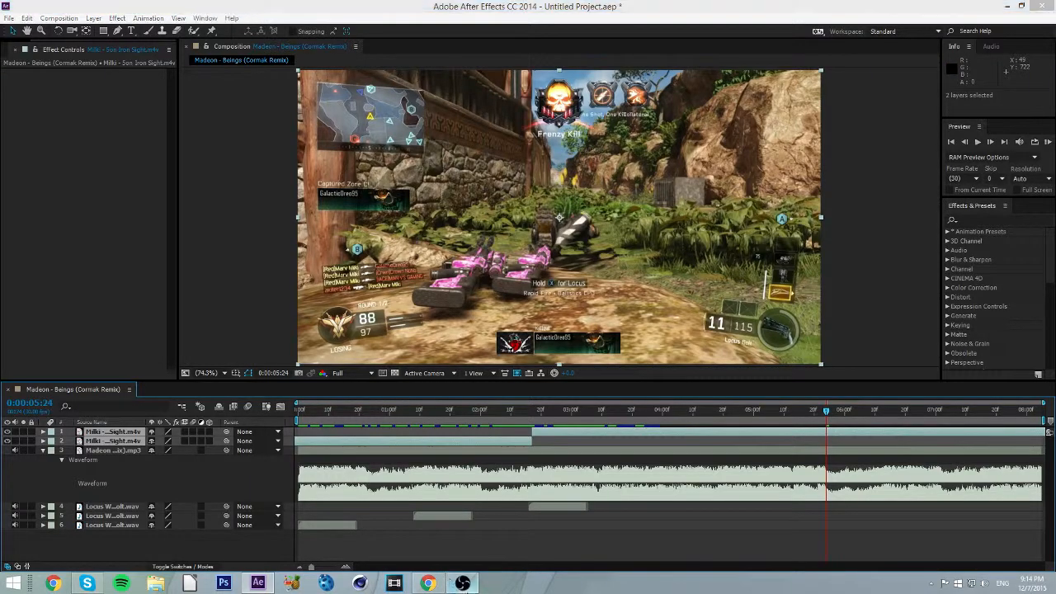
pyautogui.click(462, 583)
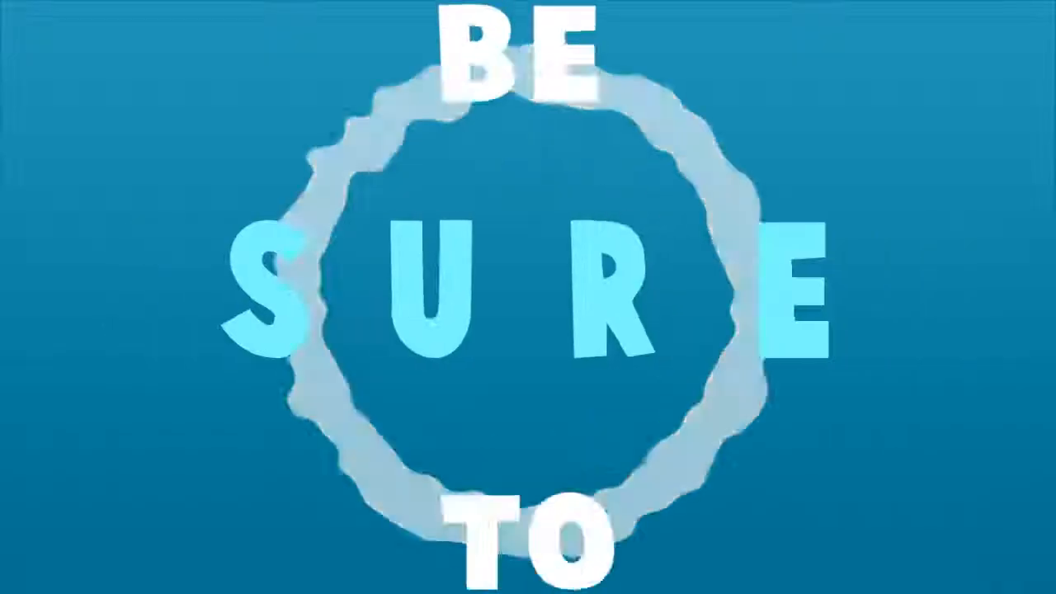